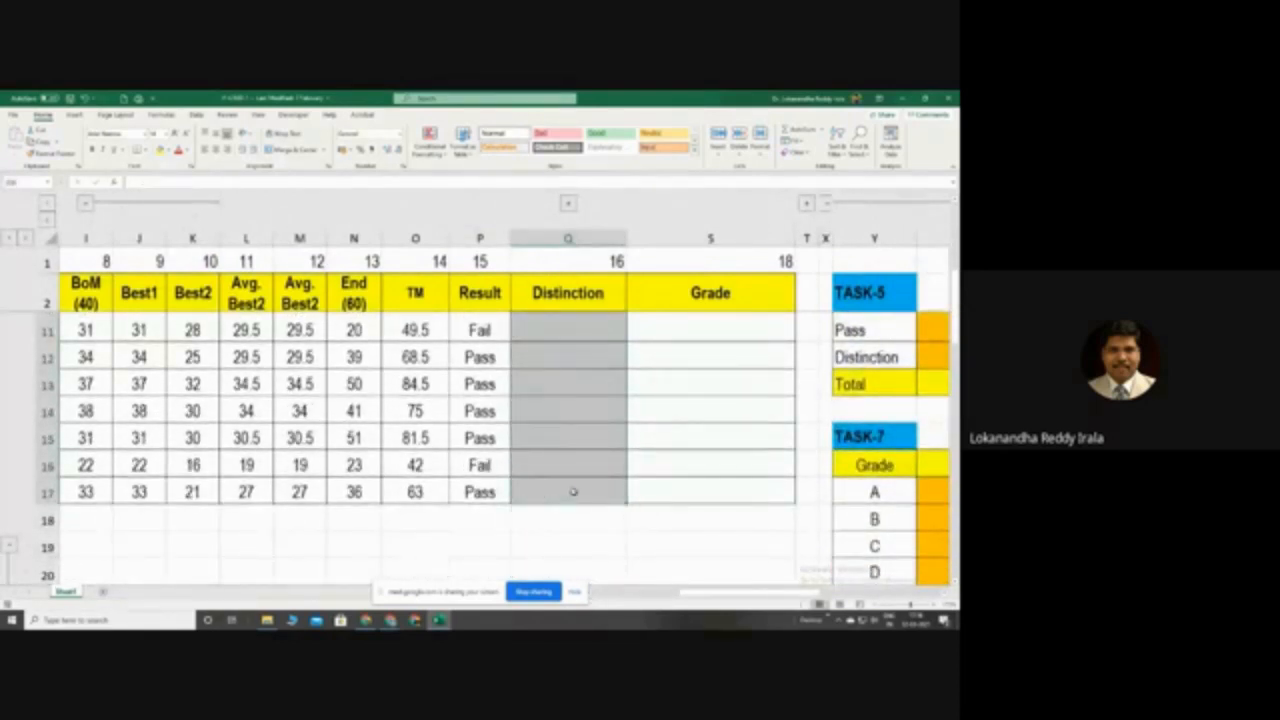
{"action": "scroll", "coordinate": [570, 492], "scroll_direction": "up", "scroll_amount": 3}
{"action": "left_click", "coordinate": [552, 331]}
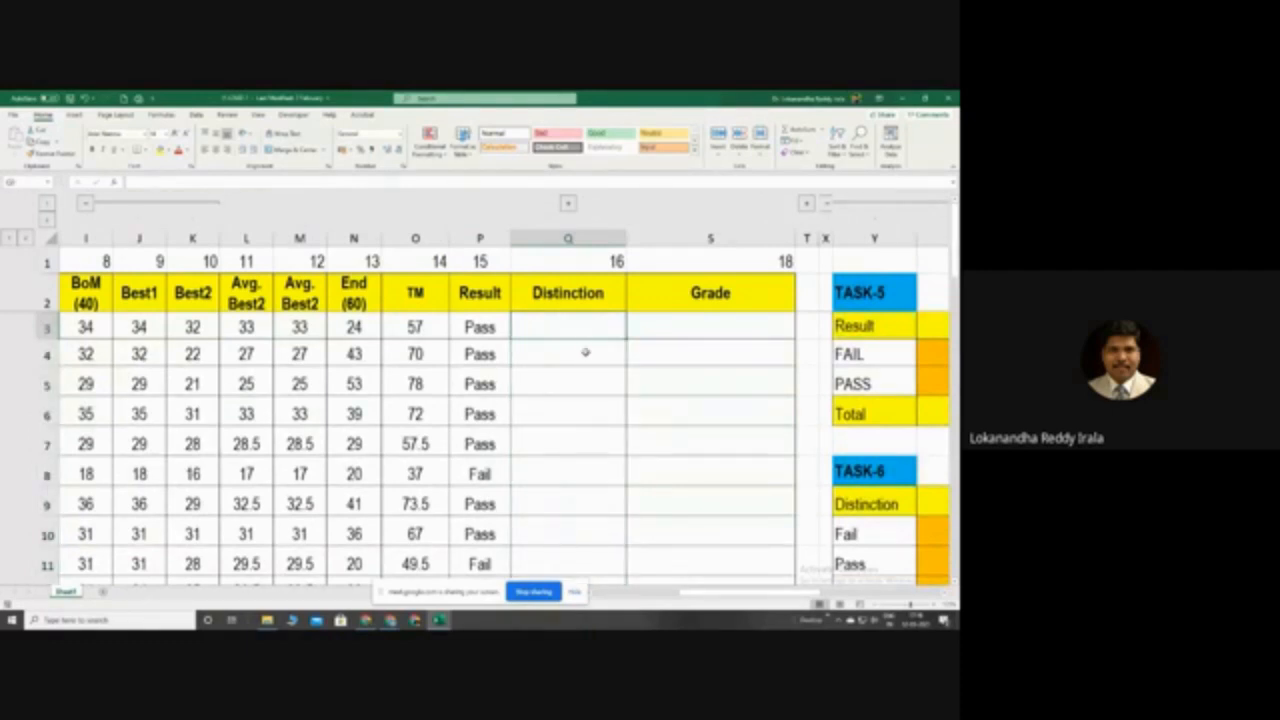
{"action": "type", "text": "=IF"}
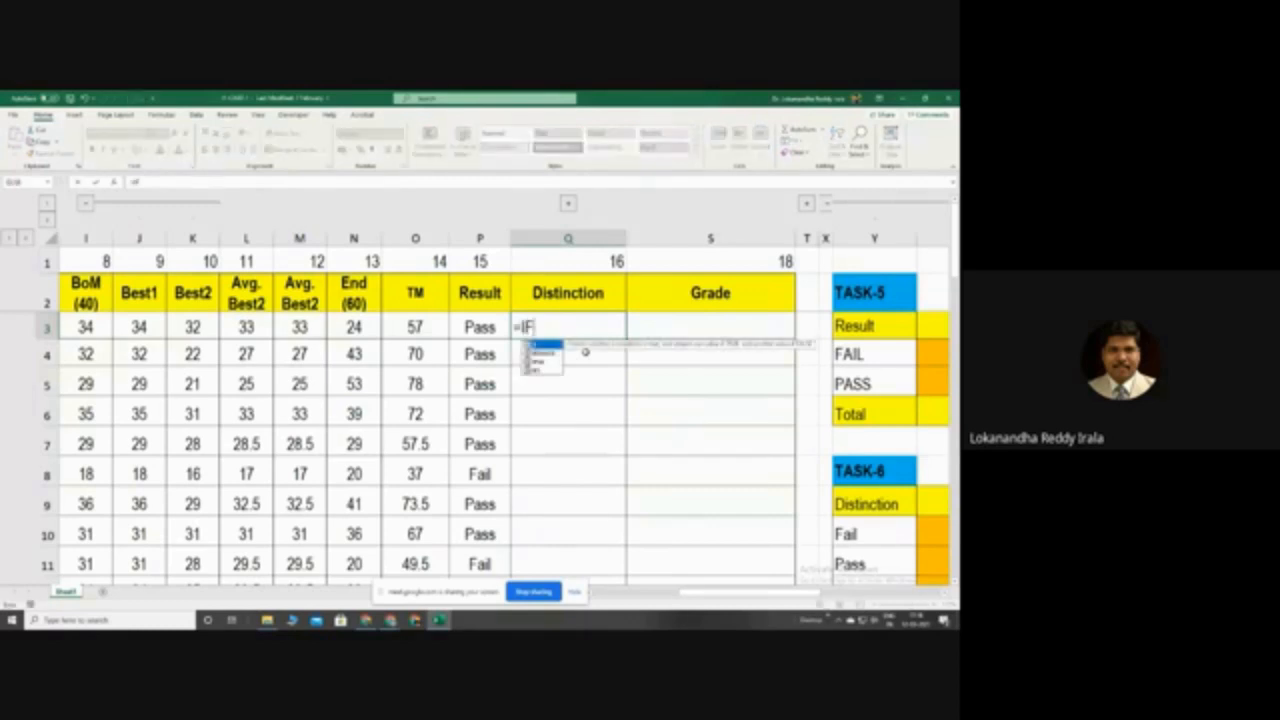
{"action": "type", "text": "("}
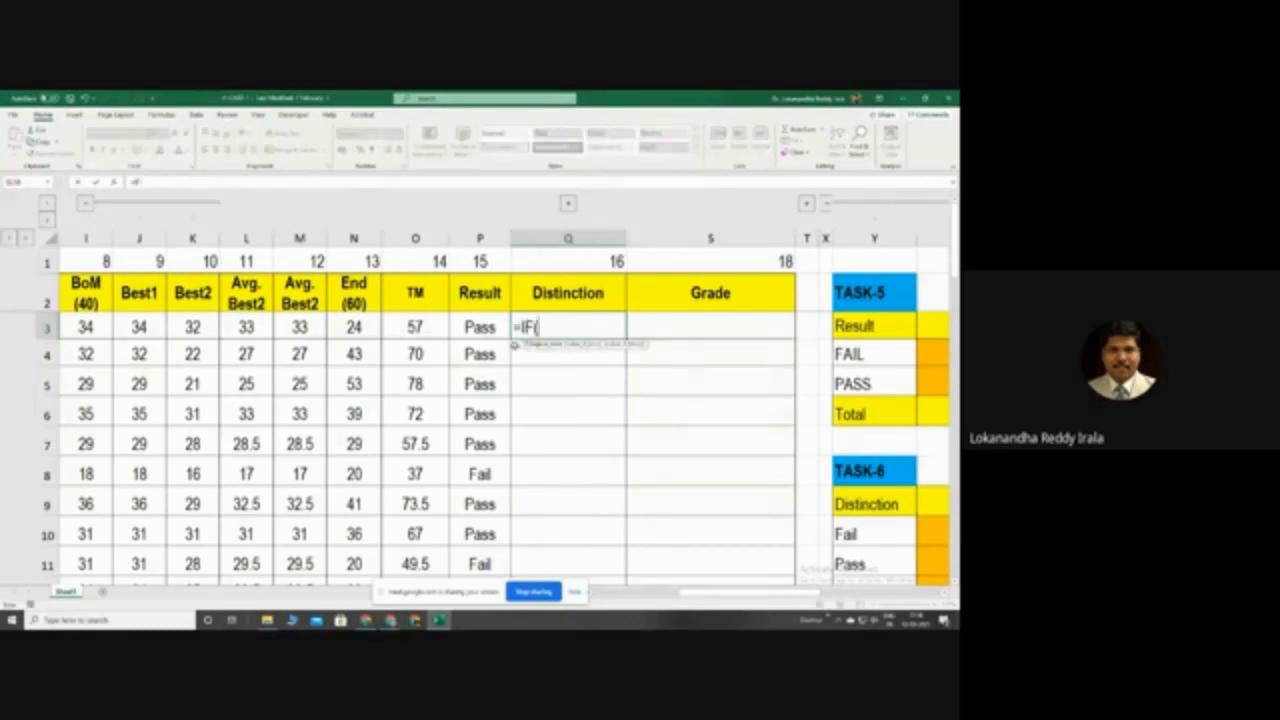
{"action": "left_click", "coordinate": [418, 324]}
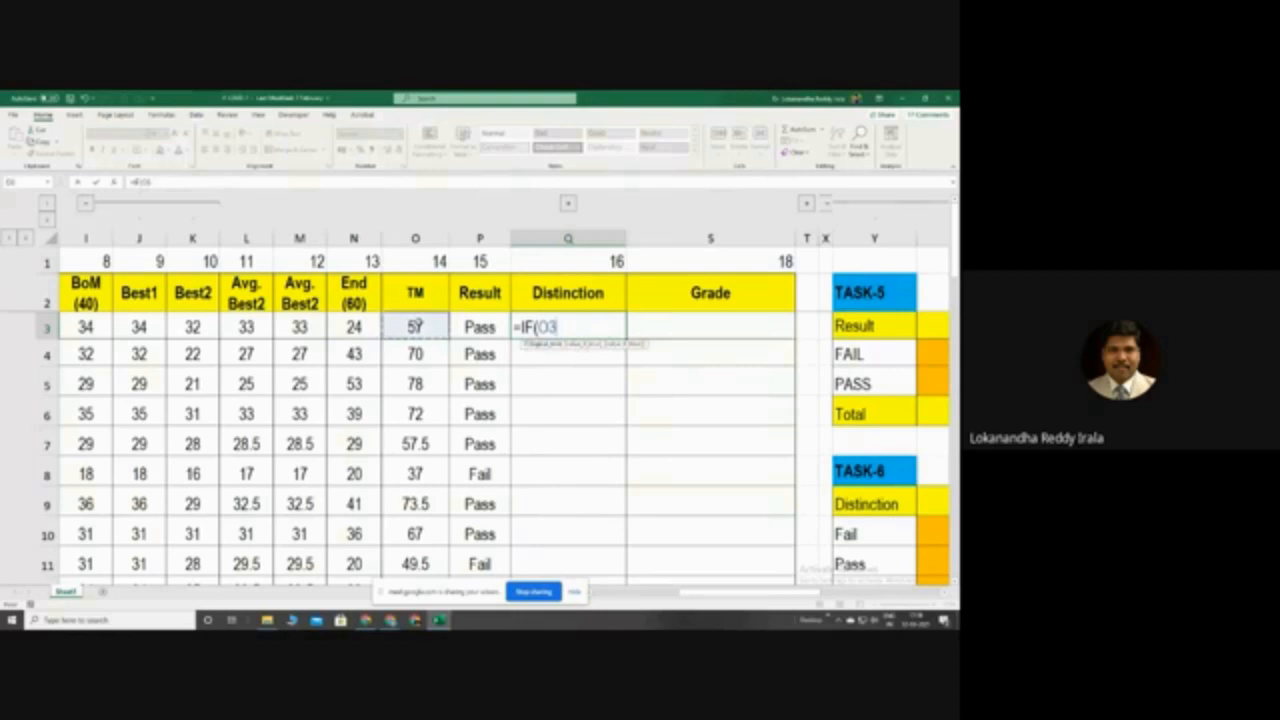
{"action": "type", "text": ">69"}
{"action": "left_click", "coordinate": [114, 185]}
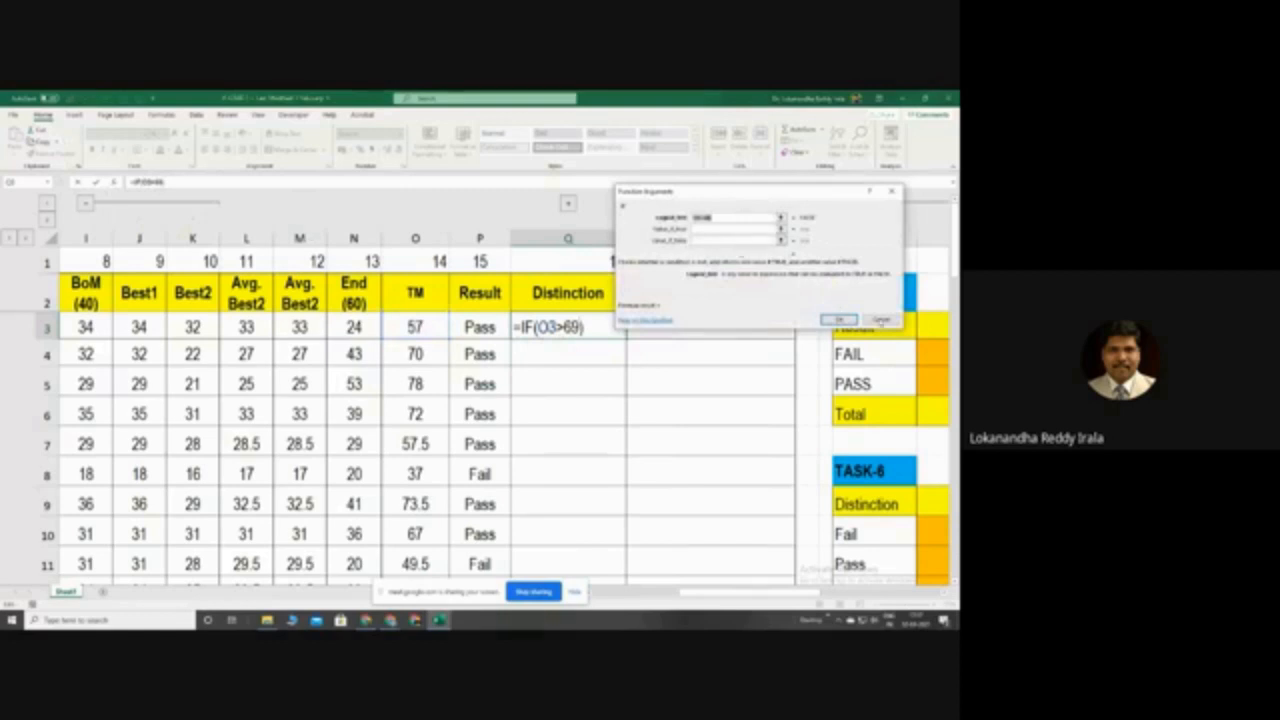
{"action": "left_click_drag", "start_coordinate": [738, 197], "coordinate": [648, 226]}
{"action": "left_click", "coordinate": [634, 258]}
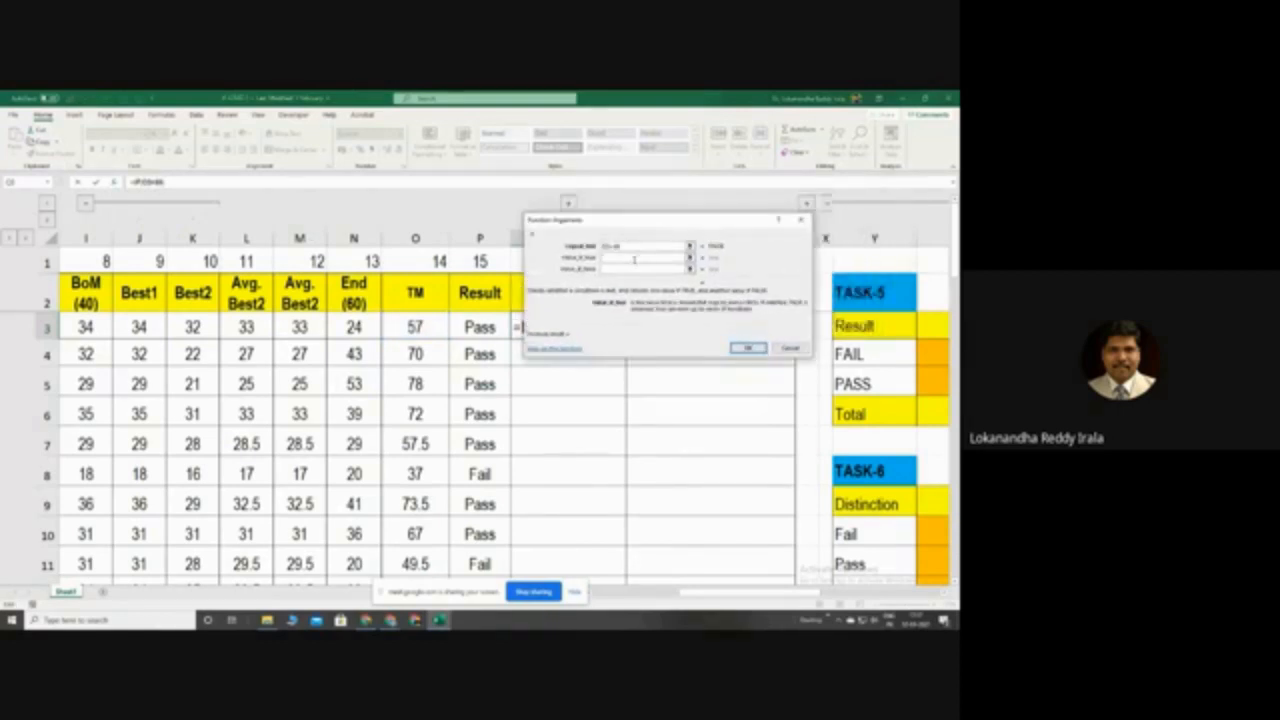
{"action": "left_click_drag", "start_coordinate": [627, 221], "coordinate": [515, 209]}
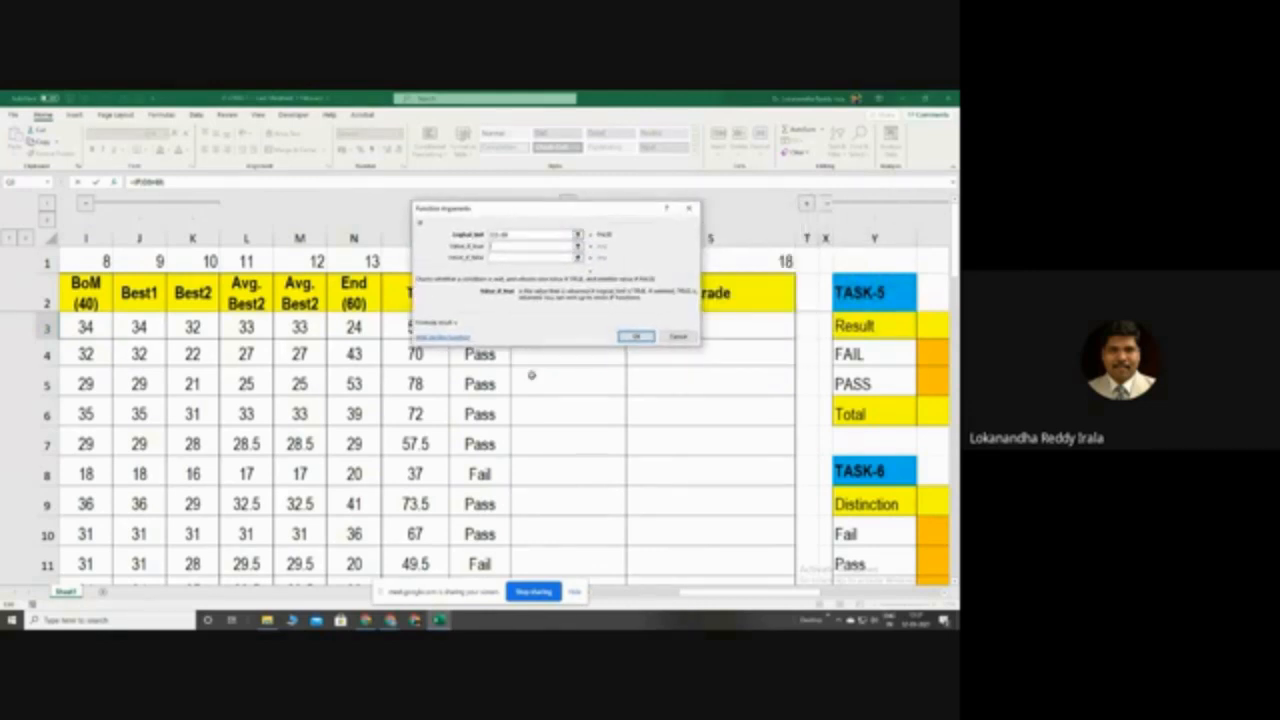
{"action": "mouse_move", "coordinate": [700, 598]}
{"action": "left_mouse_down"}
{"action": "mouse_move", "coordinate": [735, 597]}
{"action": "mouse_move", "coordinate": [722, 597]}
{"action": "left_mouse_up"}
{"action": "left_click_drag", "start_coordinate": [550, 210], "coordinate": [473, 206]}
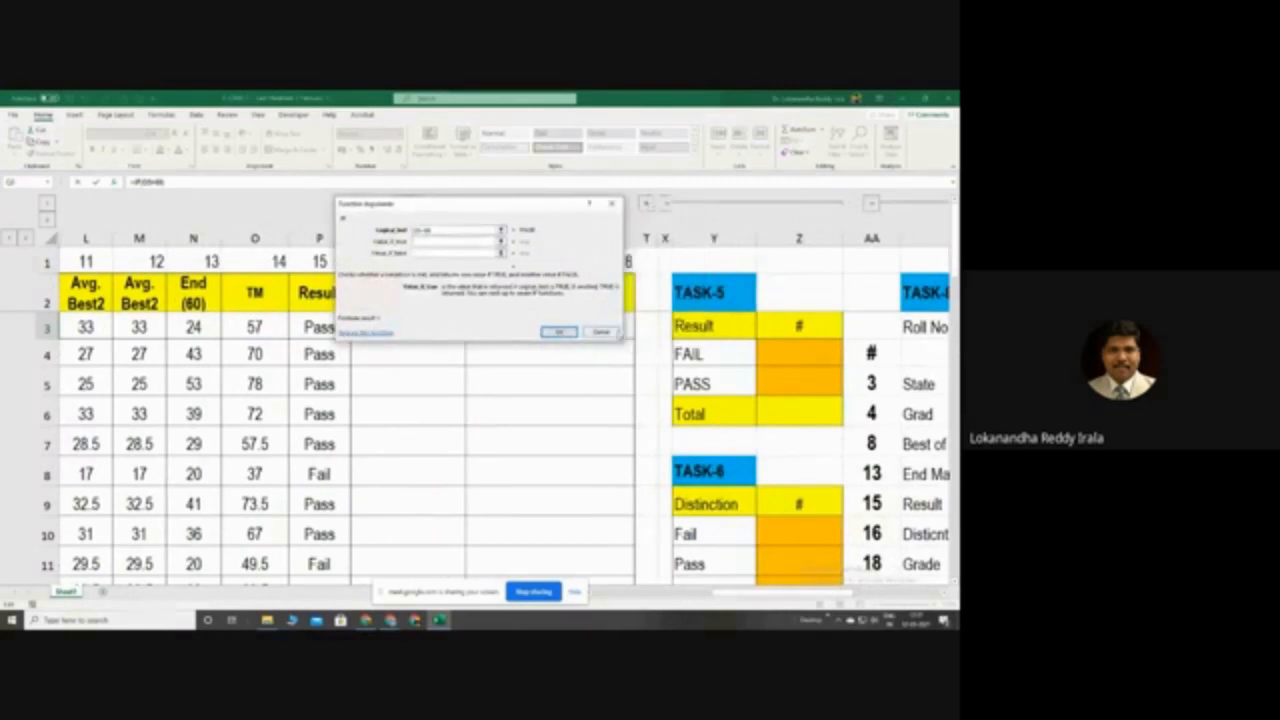
{"action": "left_click", "coordinate": [613, 335]}
Expand the collapsed column group that holds the Result Plan and Distinction Plan tables
{"action": "left_click", "coordinate": [647, 205]}
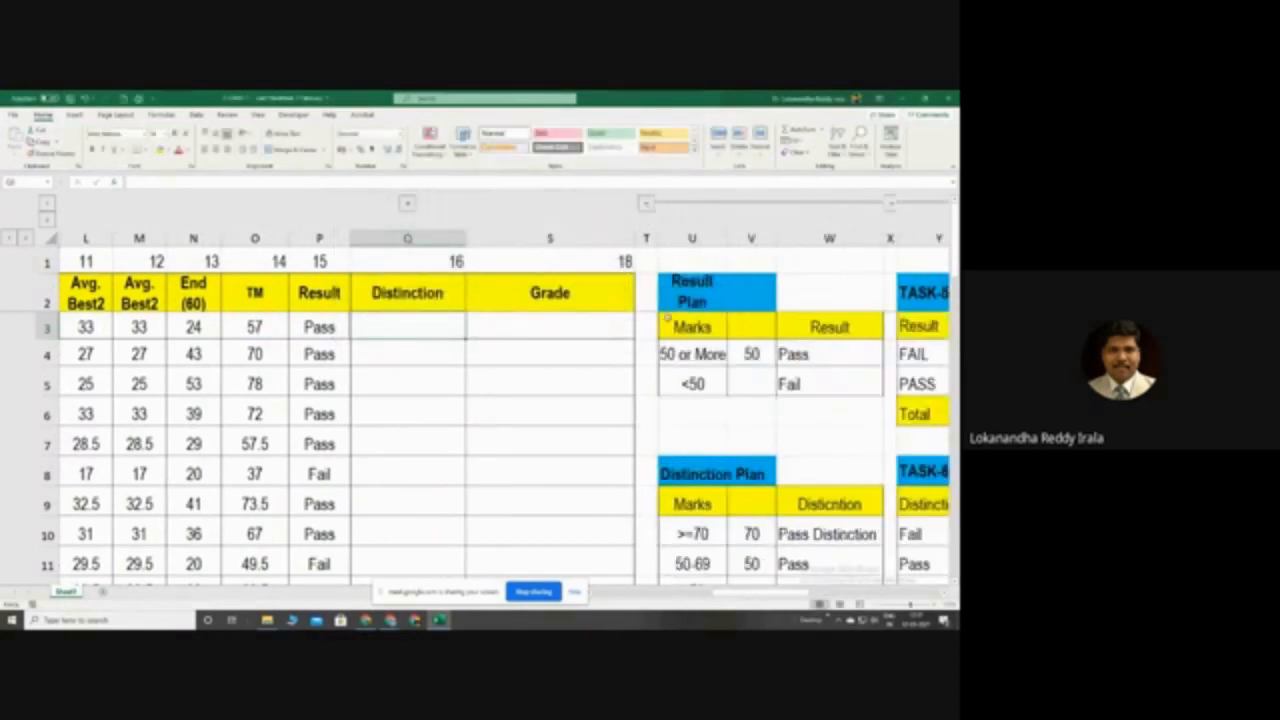
{"action": "type", "text": "=IF("}
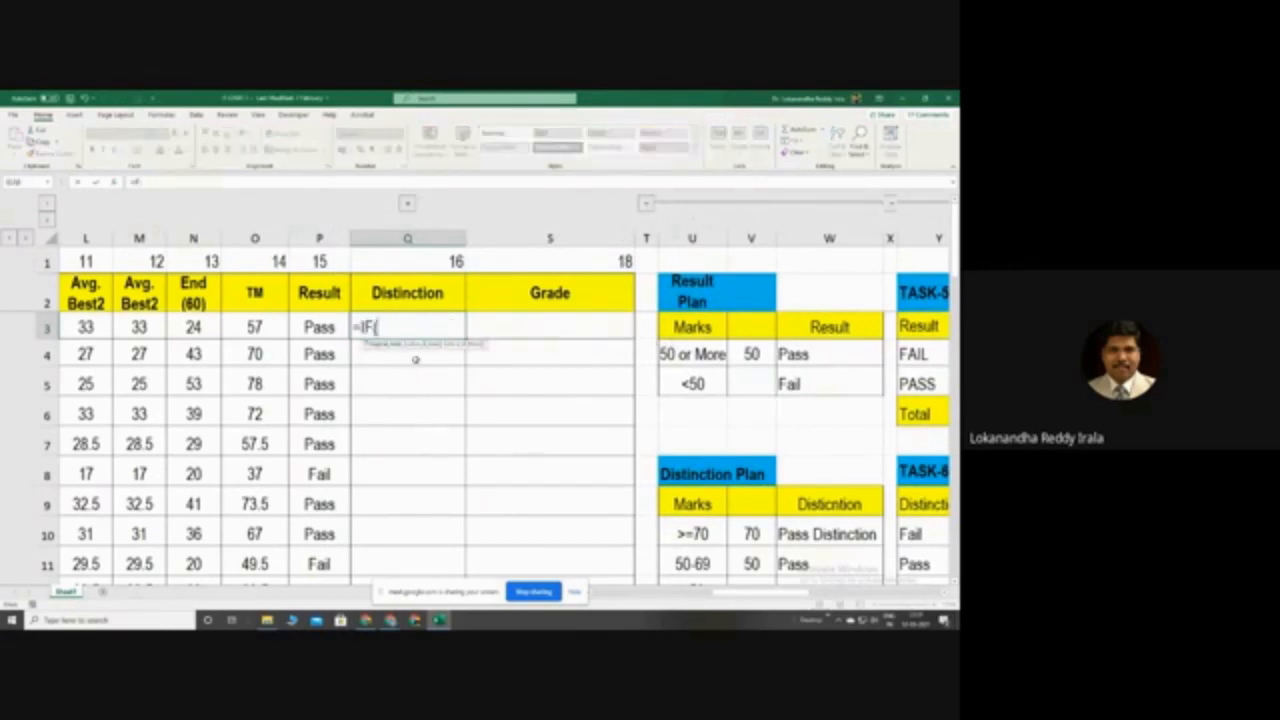
{"action": "left_click", "coordinate": [264, 328]}
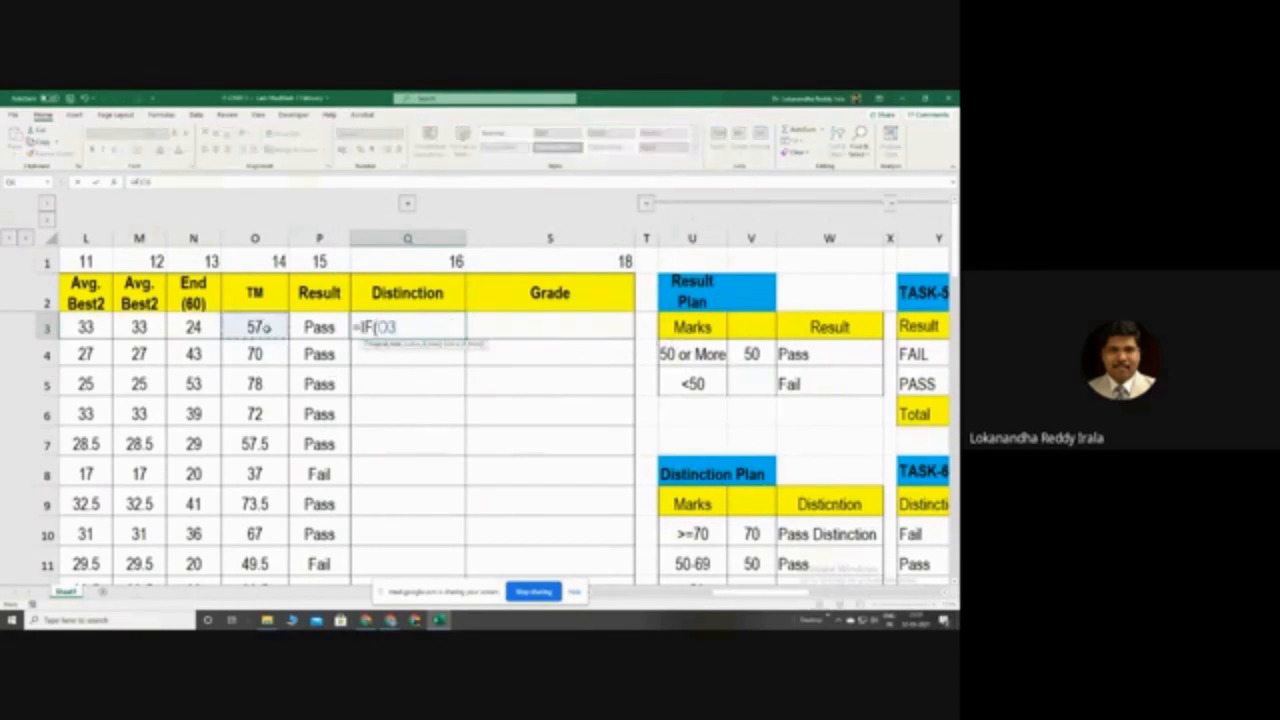
{"action": "type", "text": ">69,"}
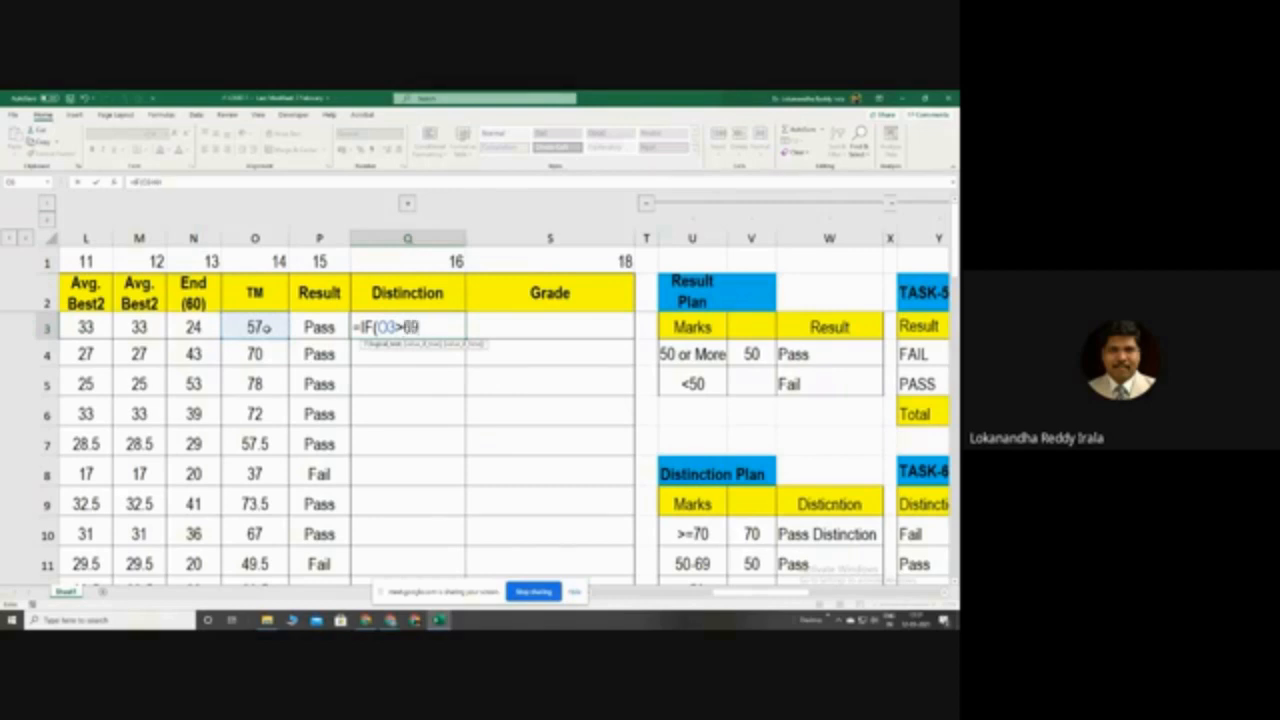
{"action": "left_click", "coordinate": [115, 183]}
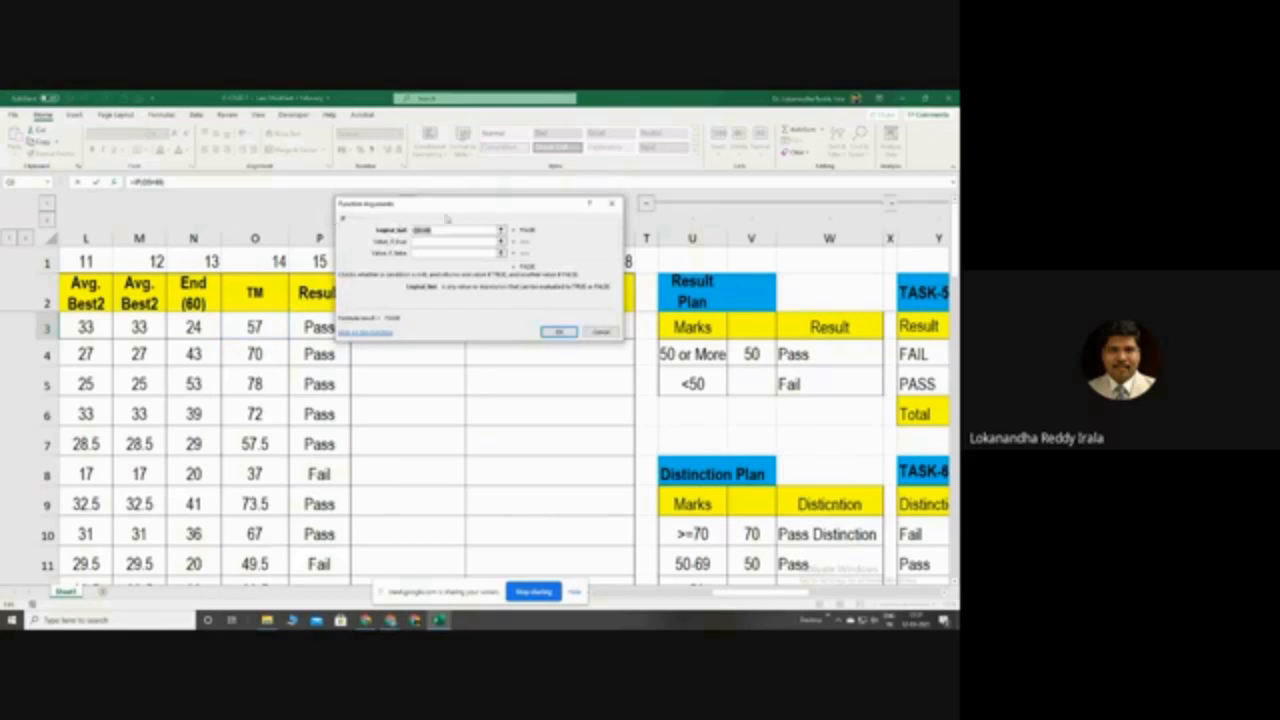
{"action": "left_click_drag", "start_coordinate": [446, 204], "coordinate": [428, 155]}
{"action": "scroll", "coordinate": [705, 437], "scroll_direction": "down", "scroll_amount": 3}
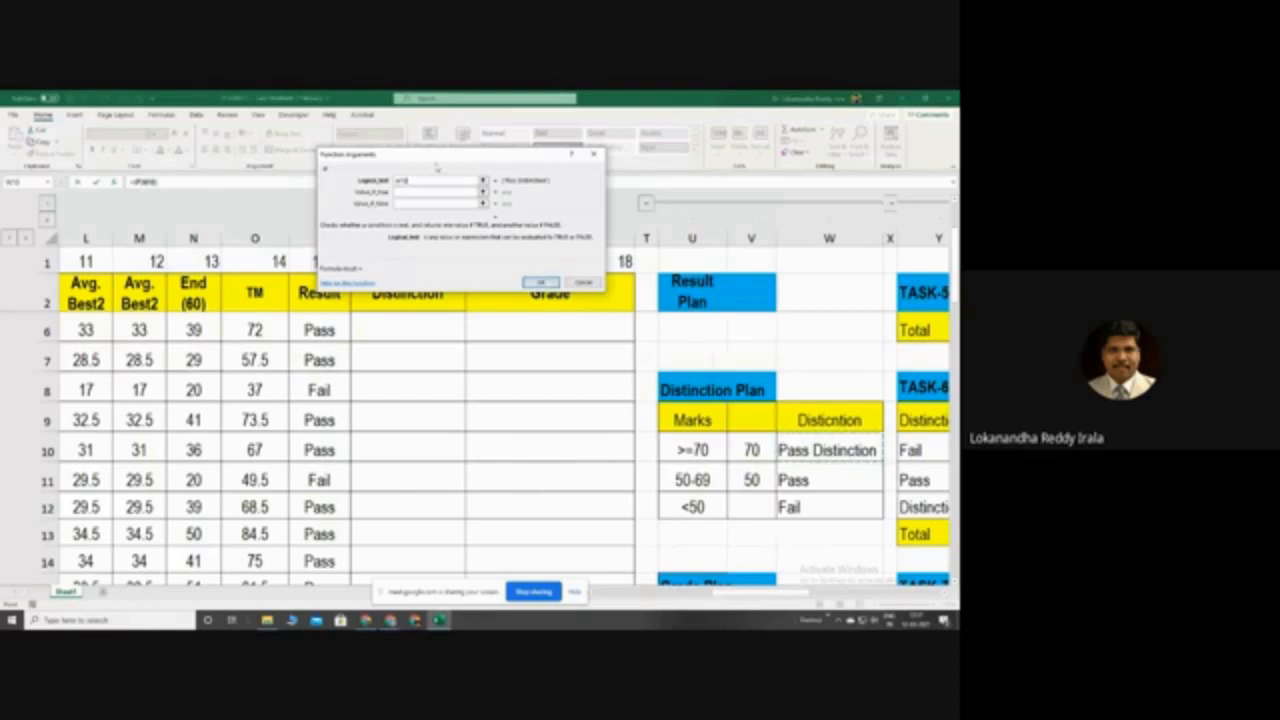
{"action": "left_click_drag", "start_coordinate": [405, 180], "coordinate": [390, 182]}
{"action": "key", "text": "BackSpace"}
{"action": "type", "text": "o3"}
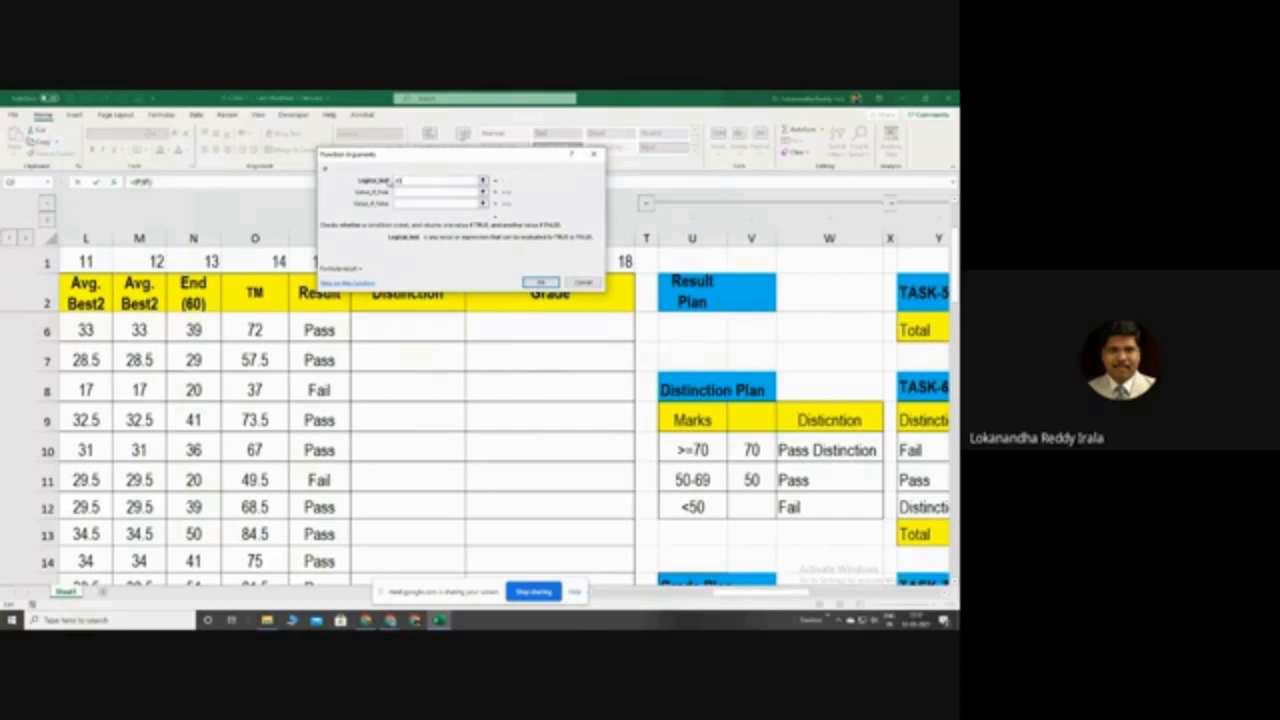
{"action": "left_click_drag", "start_coordinate": [424, 158], "coordinate": [438, 134]}
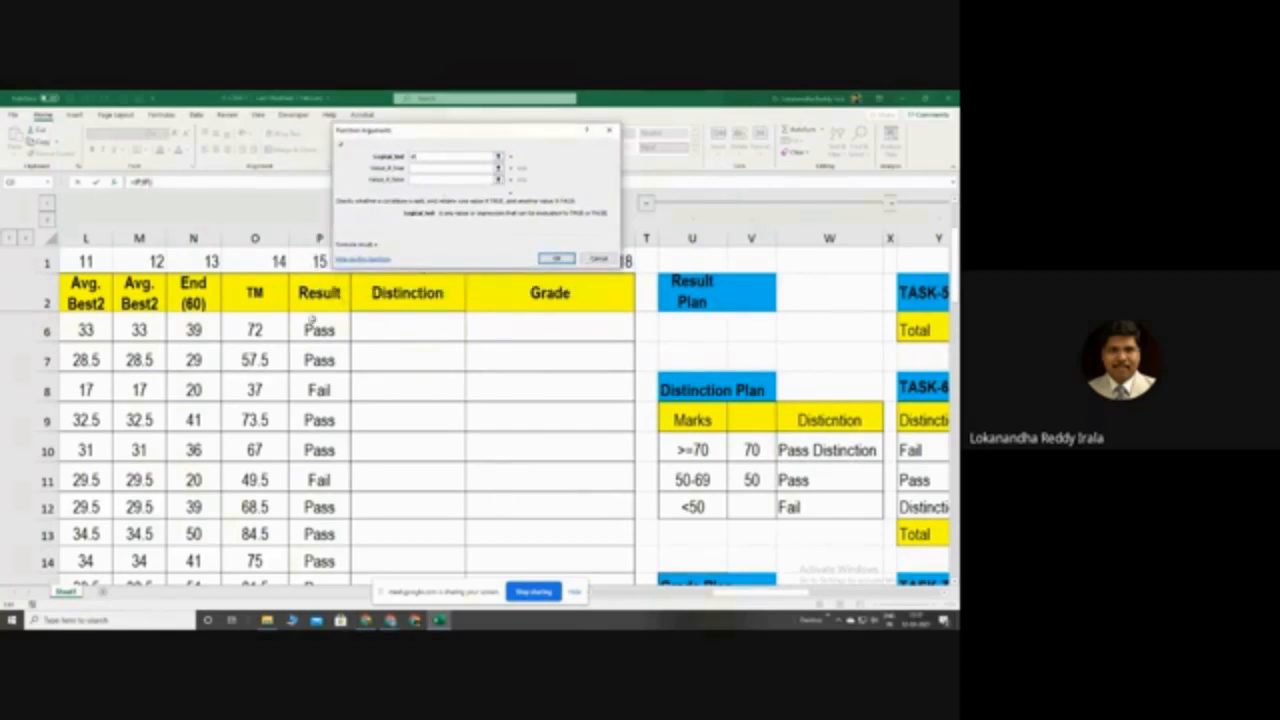
{"action": "left_click", "coordinate": [252, 329]}
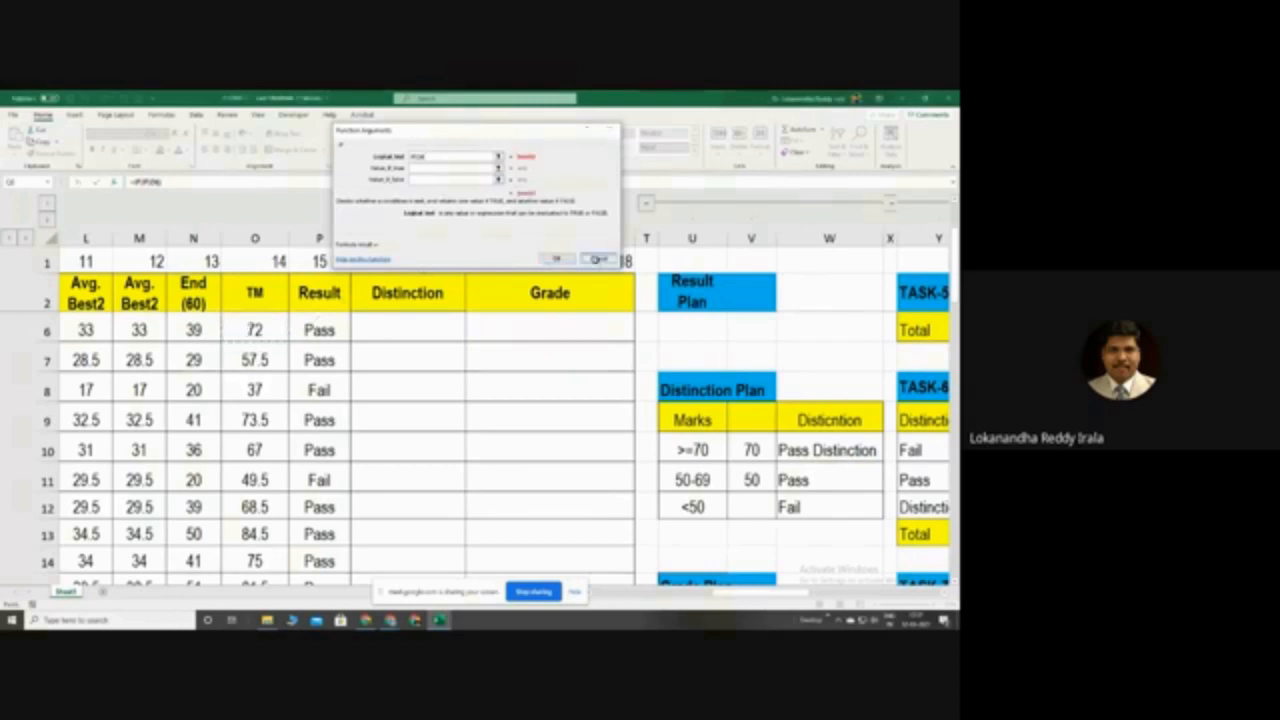
{"action": "left_click", "coordinate": [598, 259]}
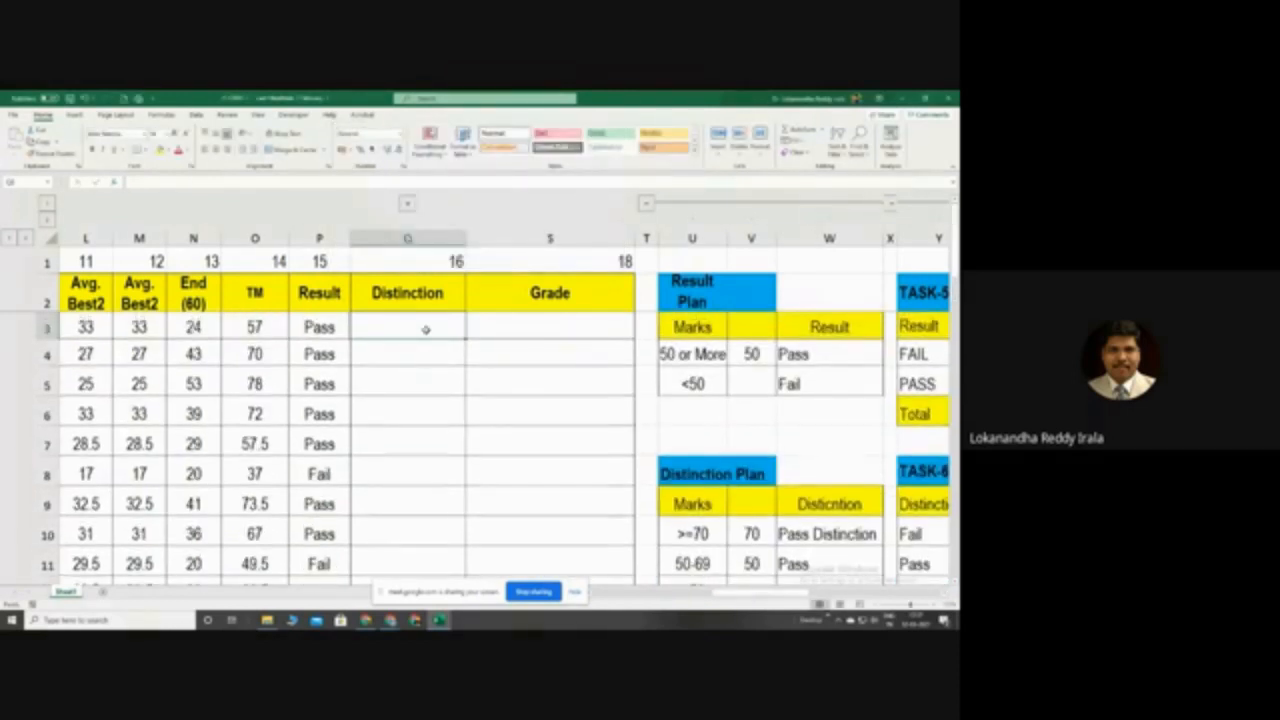
Build an IF formula in Q3 with the logical test O3>69 and cell W10 as the value if true
{"action": "type", "text": "=IF("}
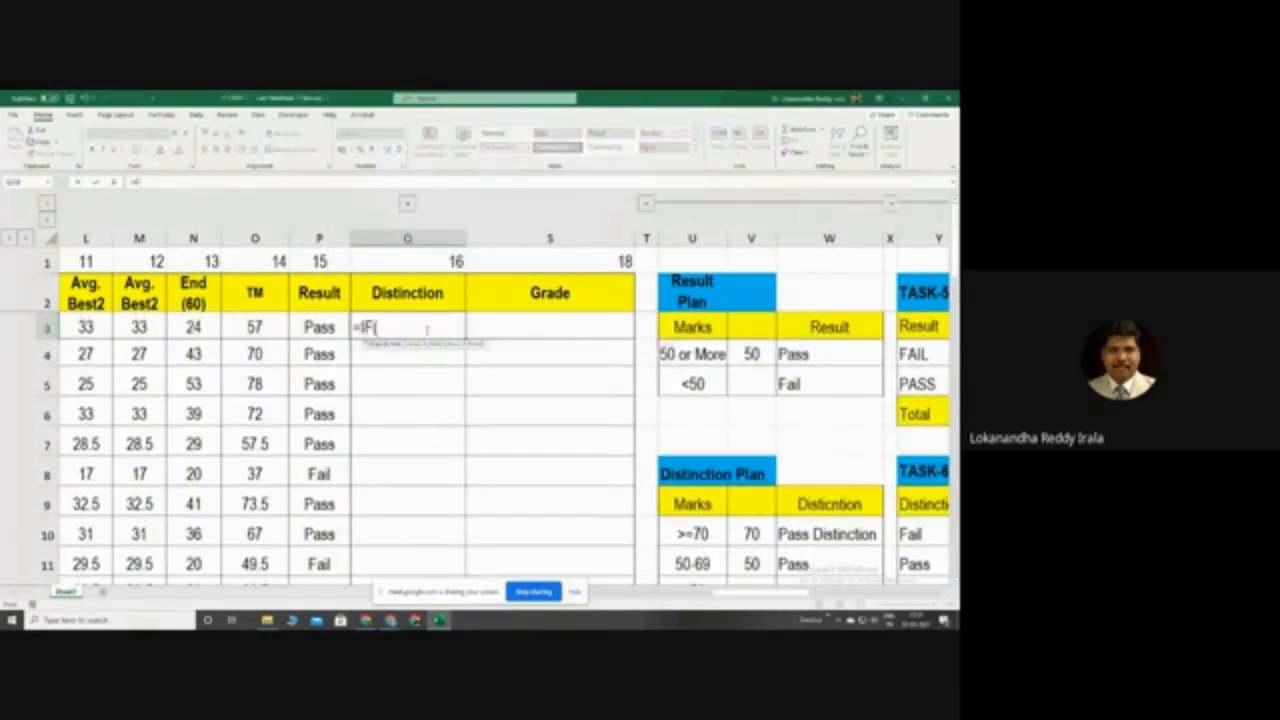
{"action": "left_click", "coordinate": [244, 324]}
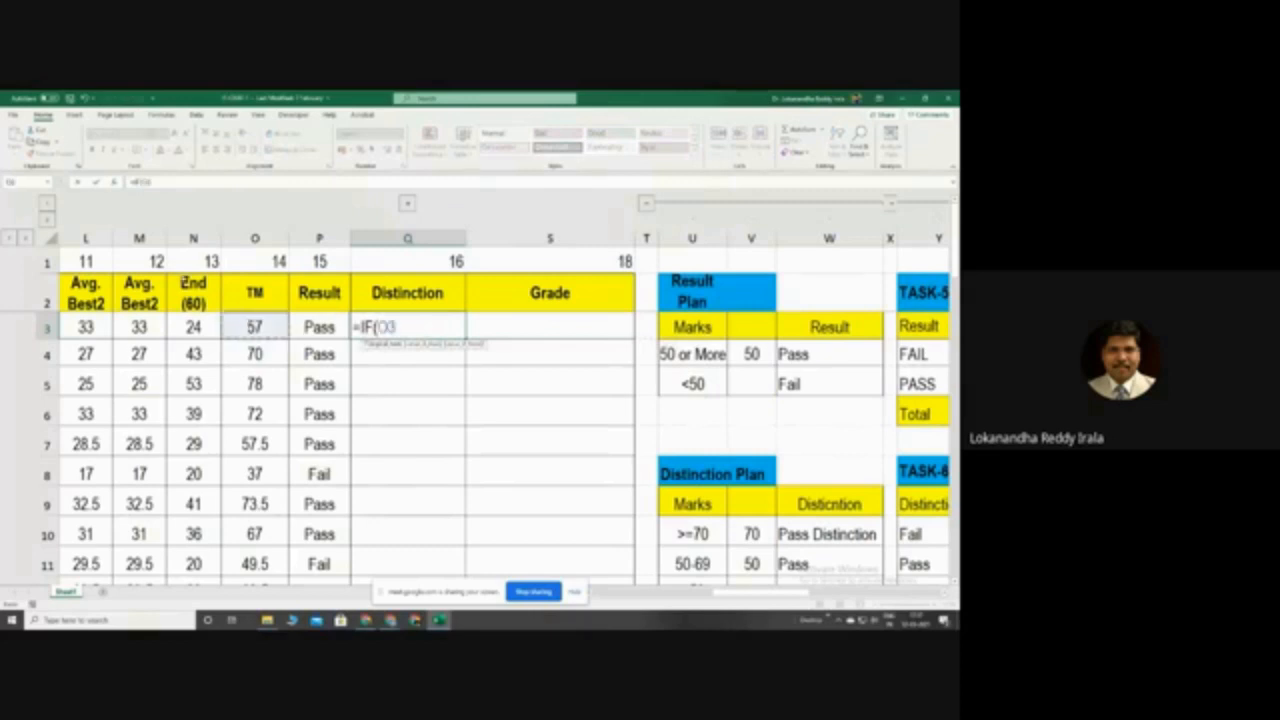
{"action": "left_click", "coordinate": [112, 184]}
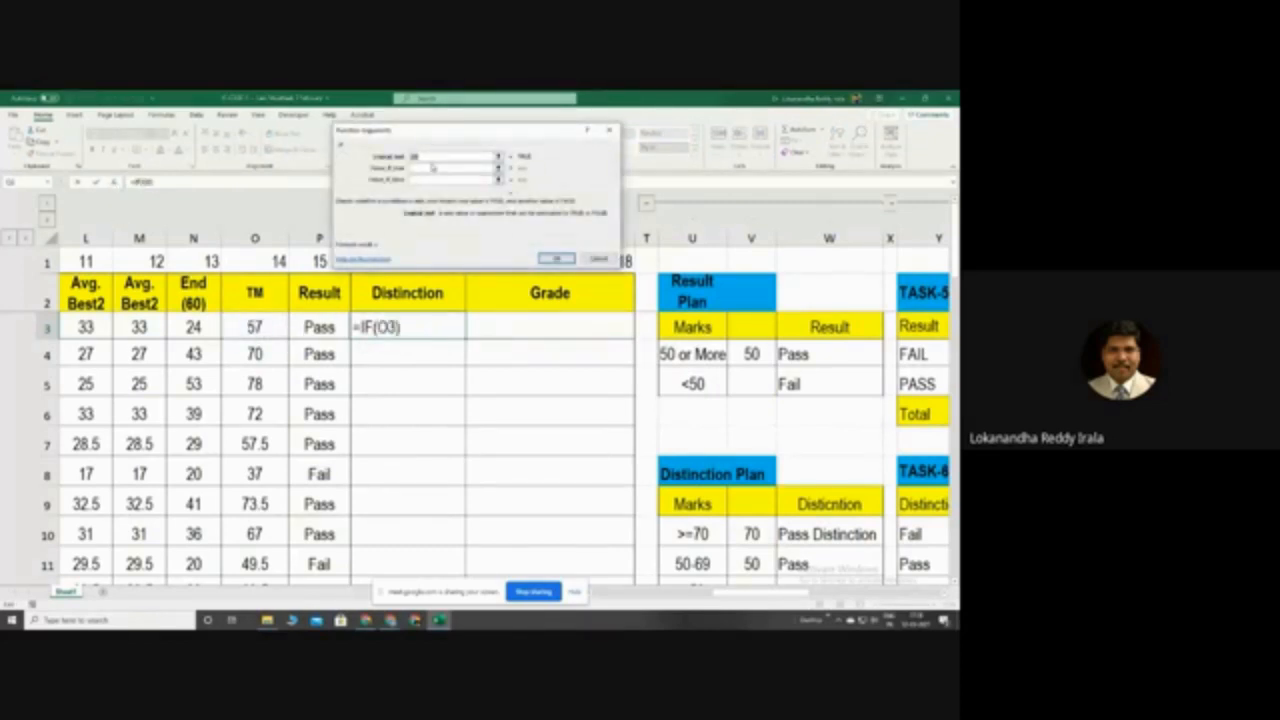
{"action": "type", "text": ">"}
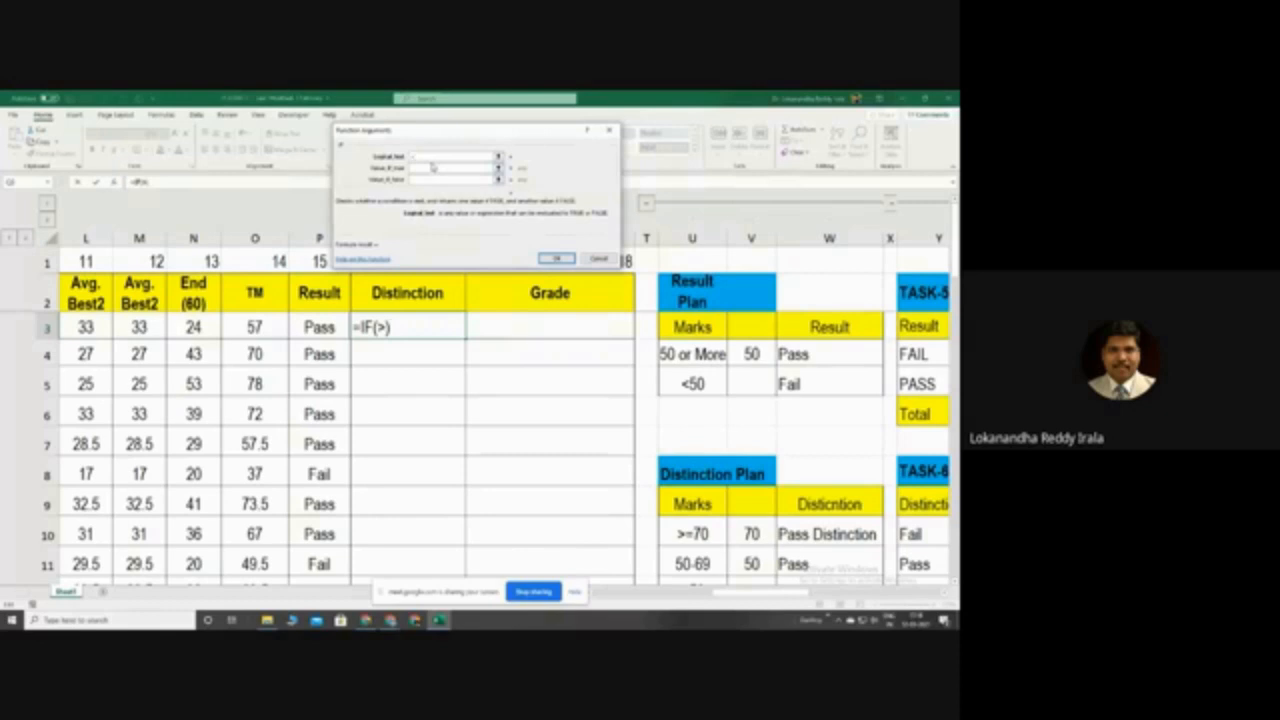
{"action": "type", "text": "69"}
{"action": "type", "text": "O3"}
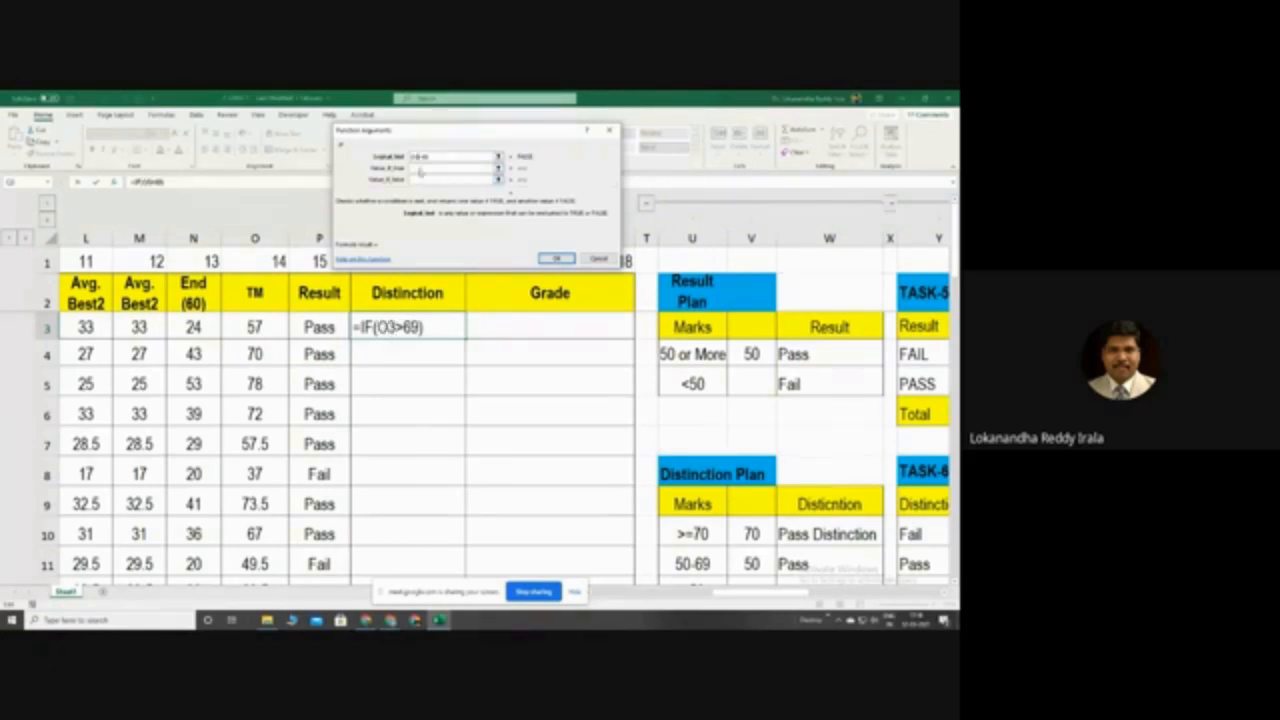
{"action": "left_click", "coordinate": [420, 170]}
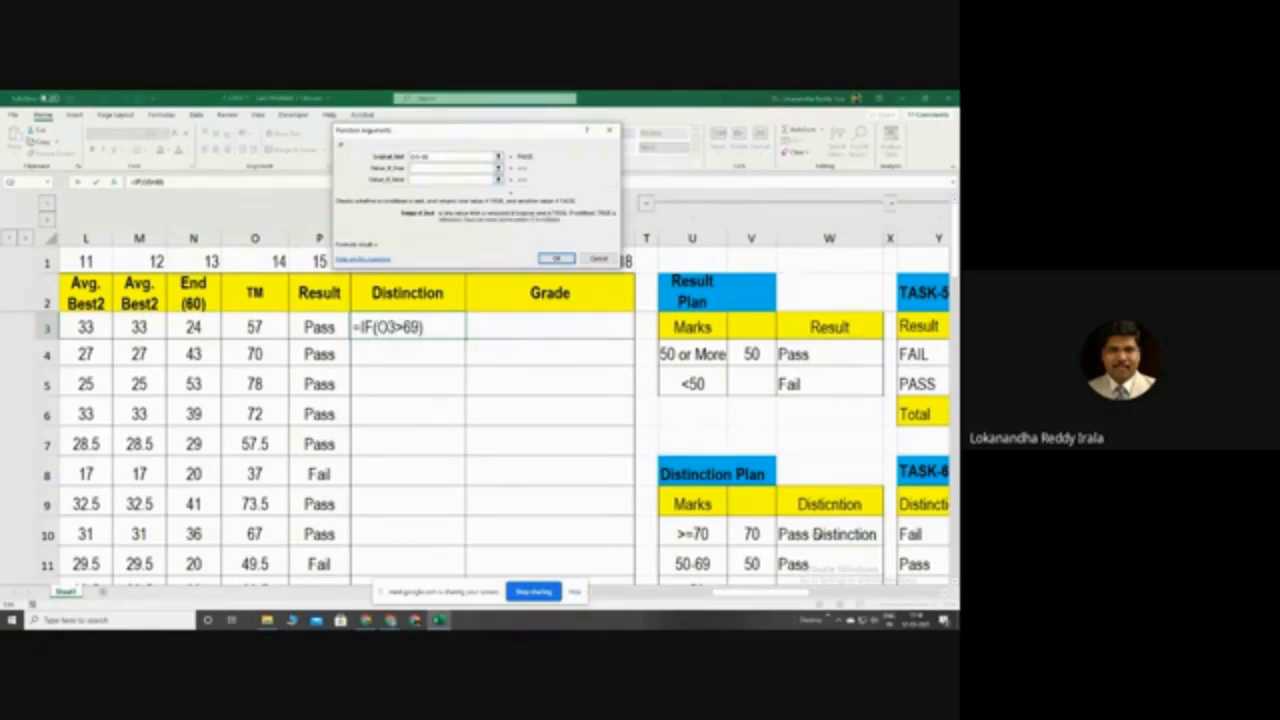
{"action": "left_click", "coordinate": [818, 535]}
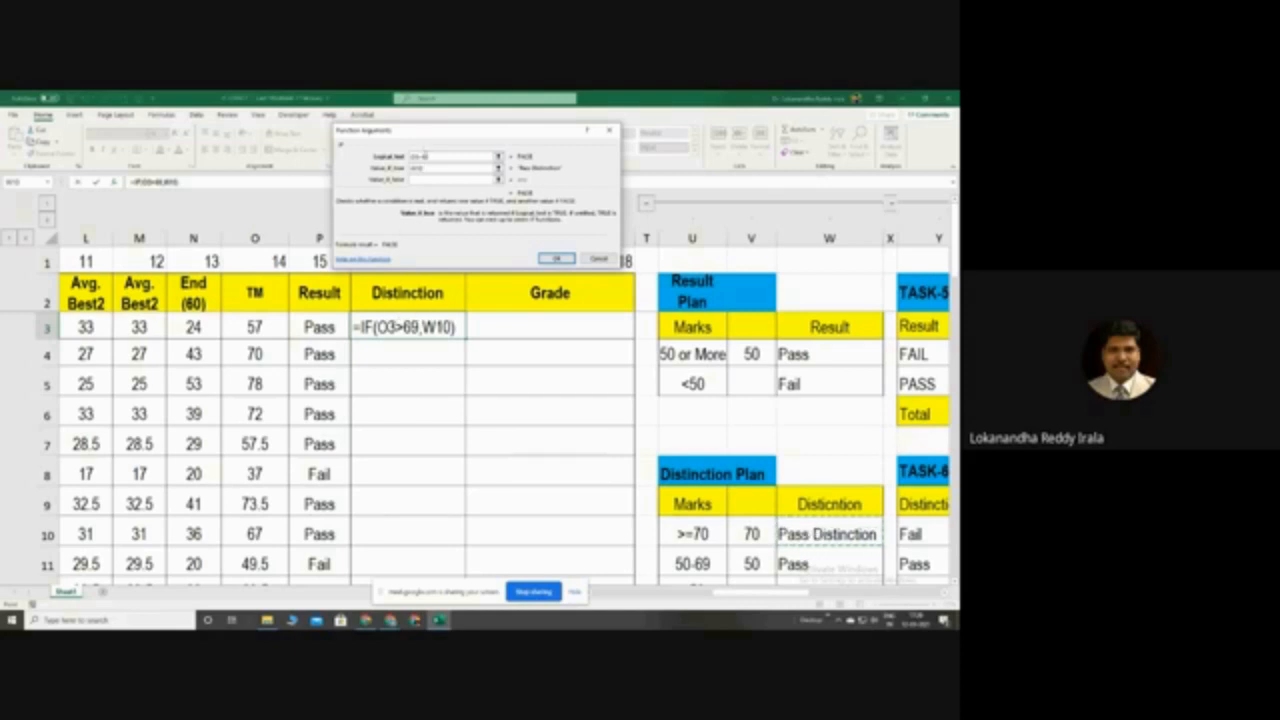
Change the logical test of the IF formula to O3>V10 so that it refers to the Distinction Plan's threshold cell
{"action": "left_click", "coordinate": [424, 157]}
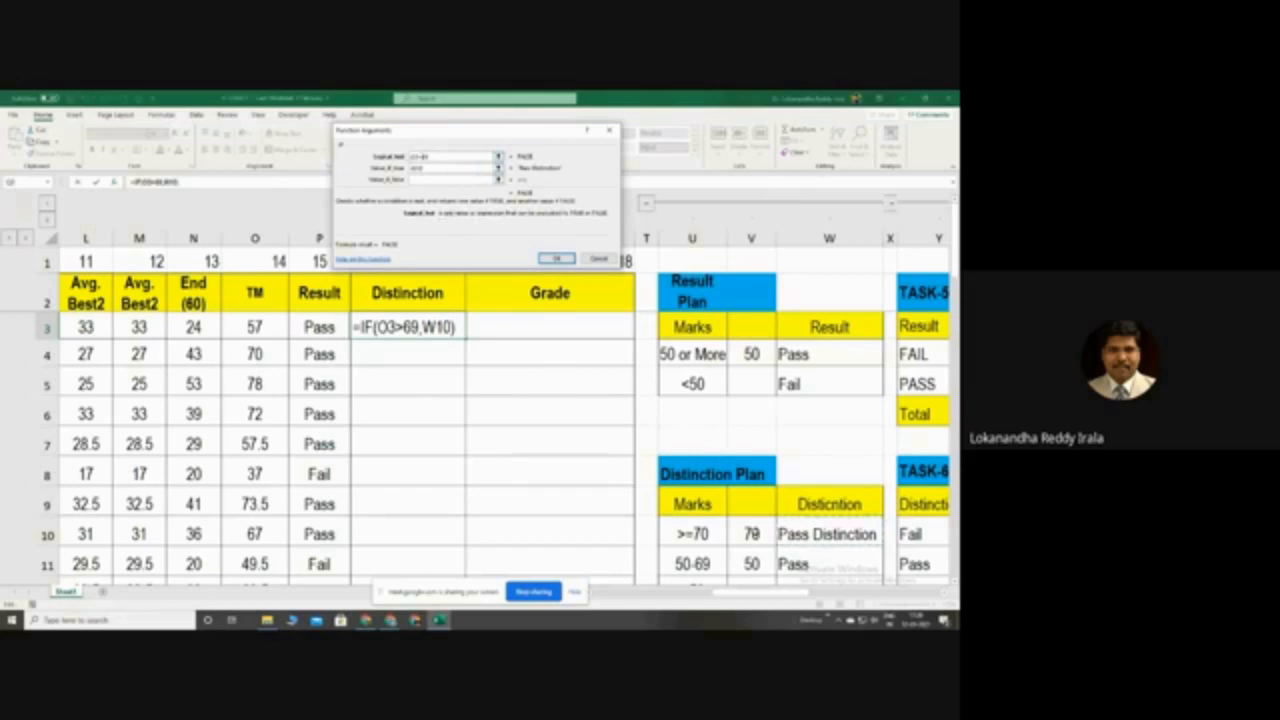
{"action": "left_click", "coordinate": [752, 534]}
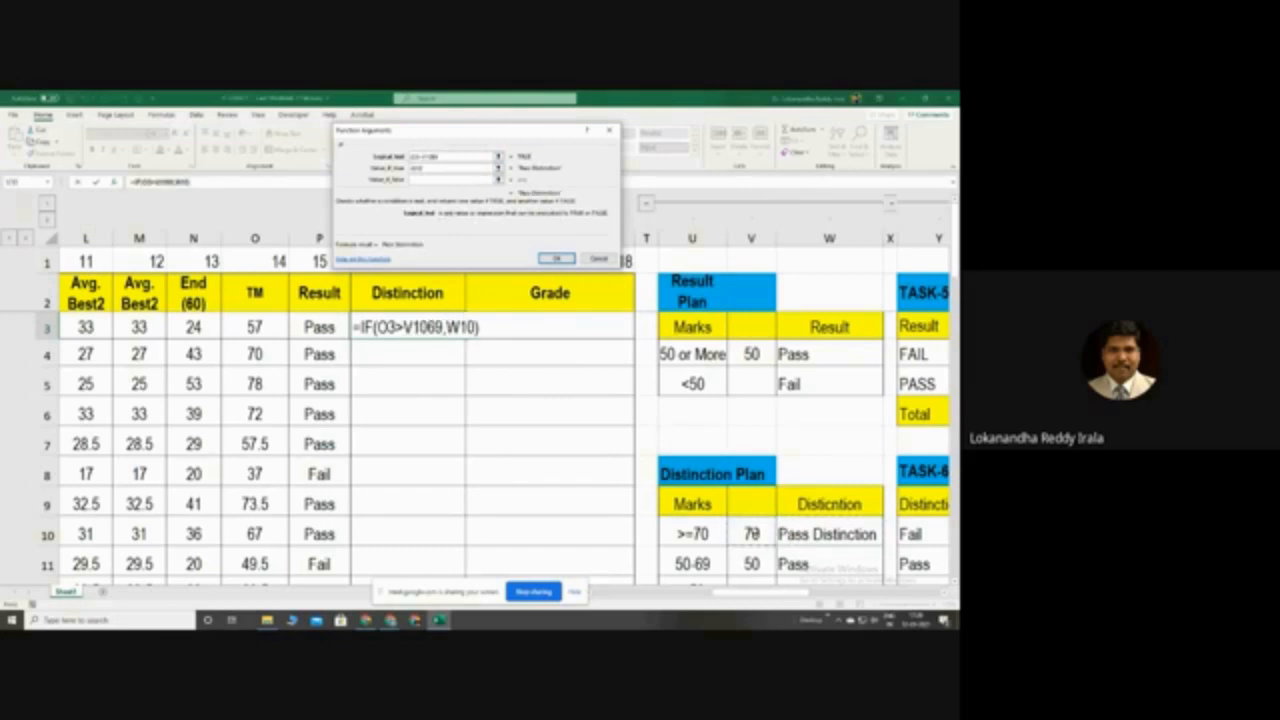
{"action": "key", "text": "Delete"}
{"action": "key", "text": "Delete"}
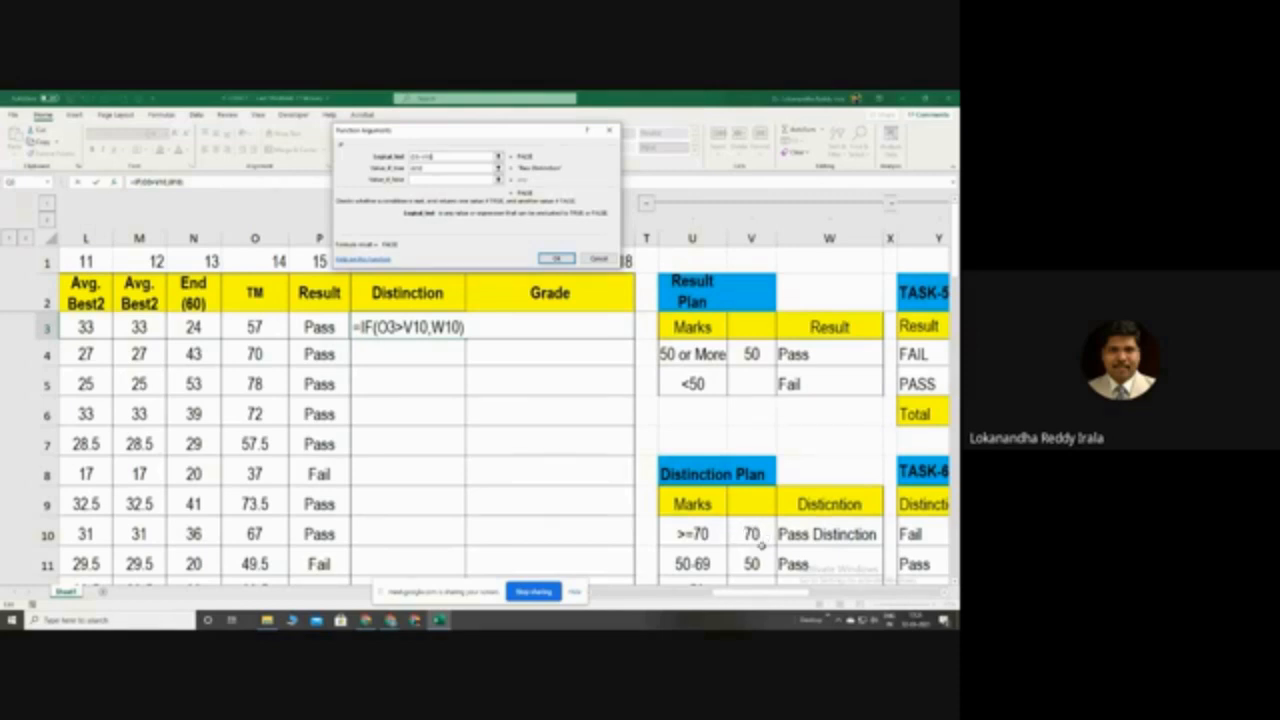
{"action": "left_click", "coordinate": [450, 169]}
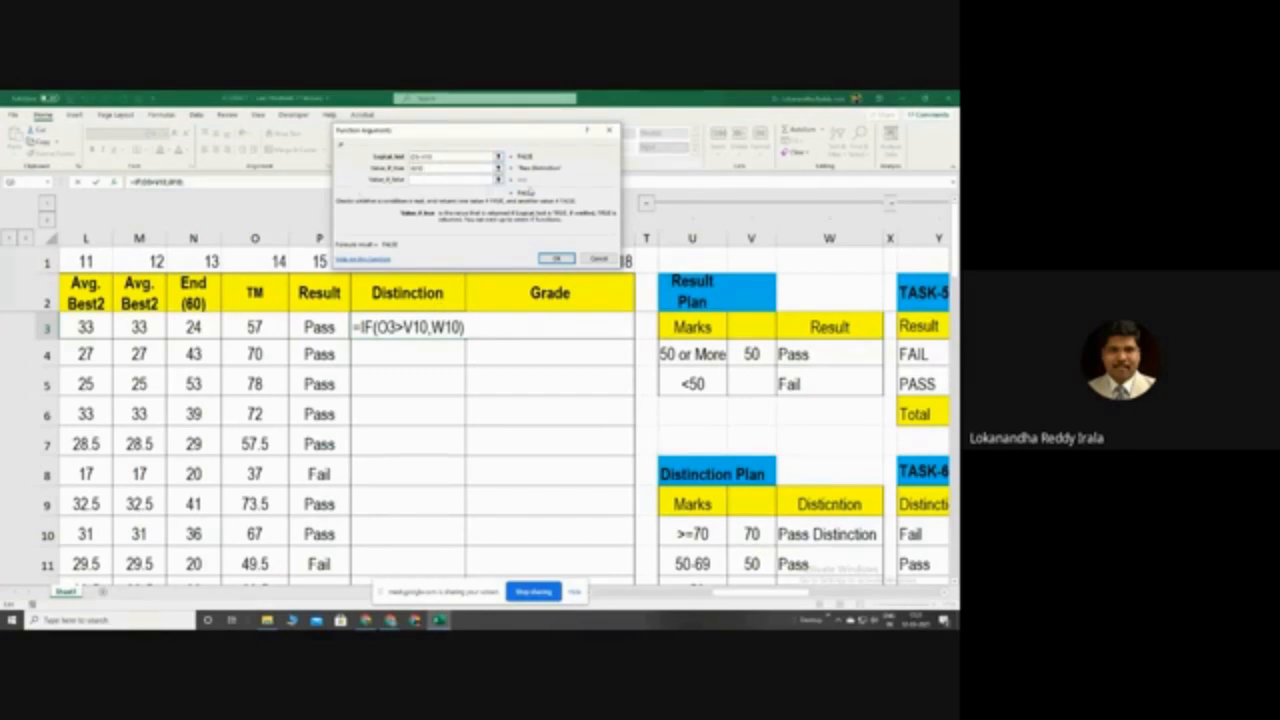
Nest a second IF as the value if false, with the condition O3>V11
{"action": "left_click", "coordinate": [439, 180]}
{"action": "type", "text": "IF"}
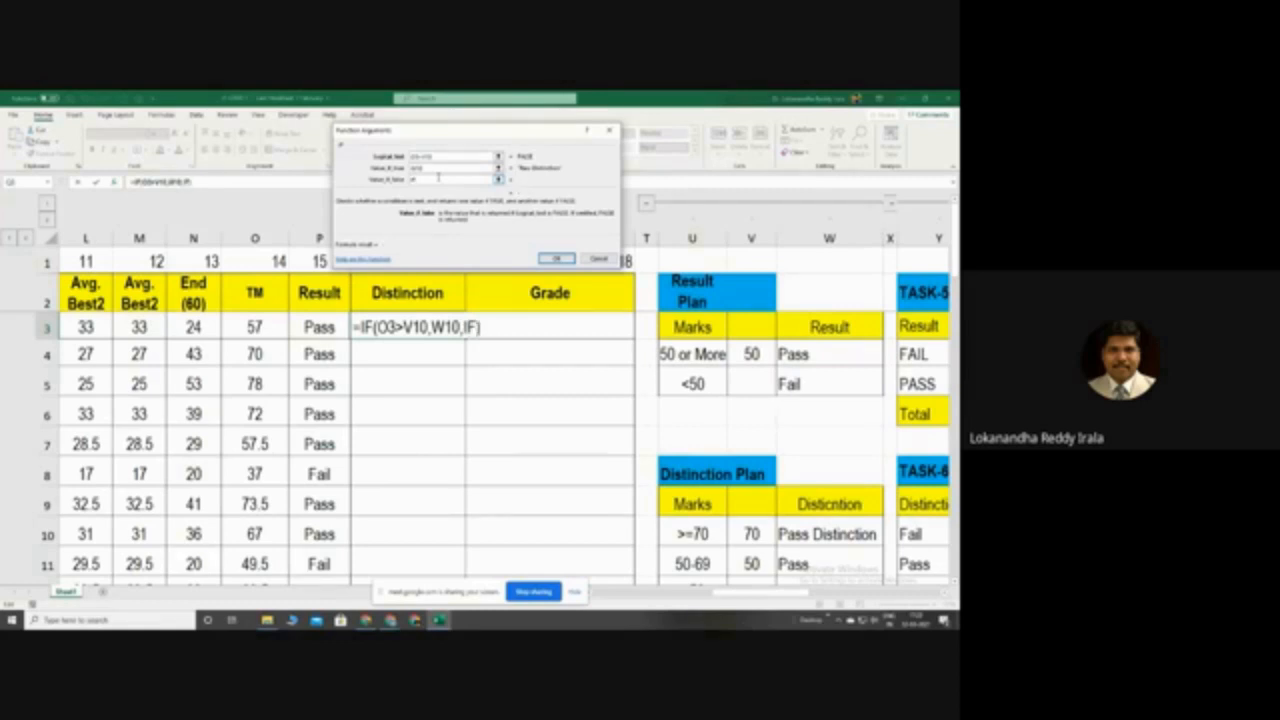
{"action": "type", "text": "(O3>"}
{"action": "left_click", "coordinate": [752, 563]}
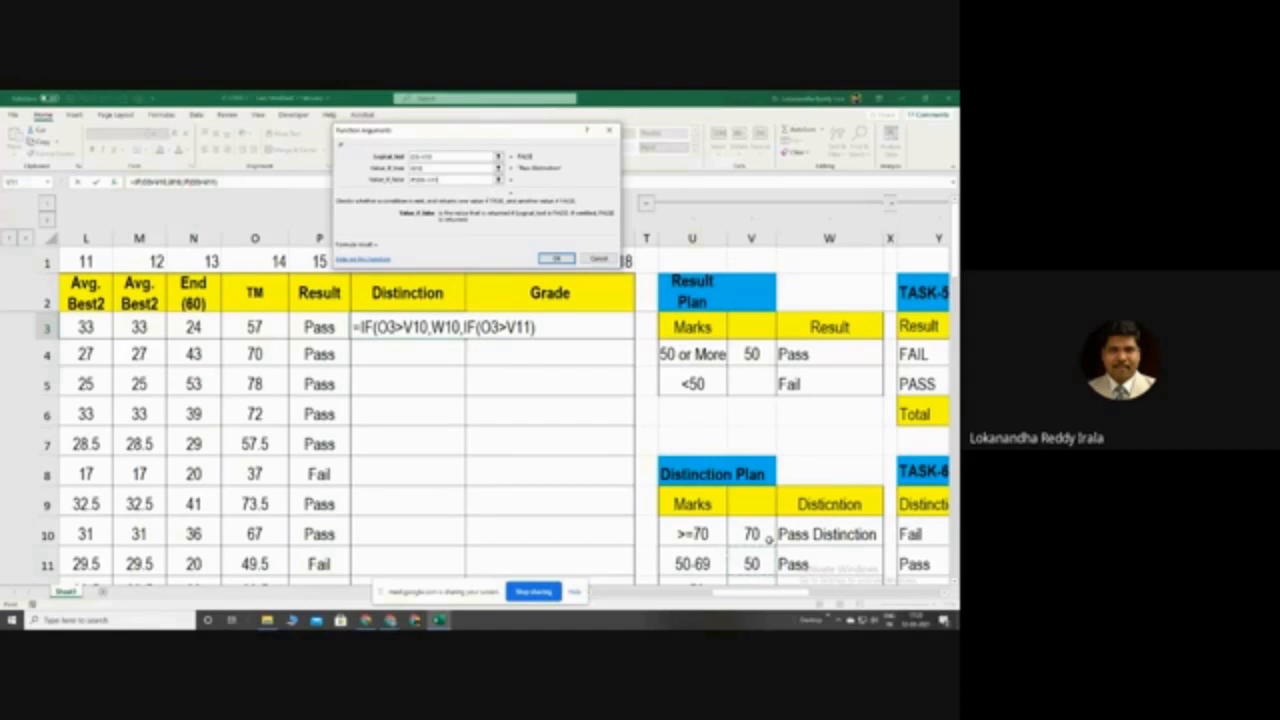
Edit the nested IF so that its condition reads O3>V1 and its value if true is cell W11
{"action": "key", "text": "BackSpace"}
{"action": "type", "text": ",\"PA"}
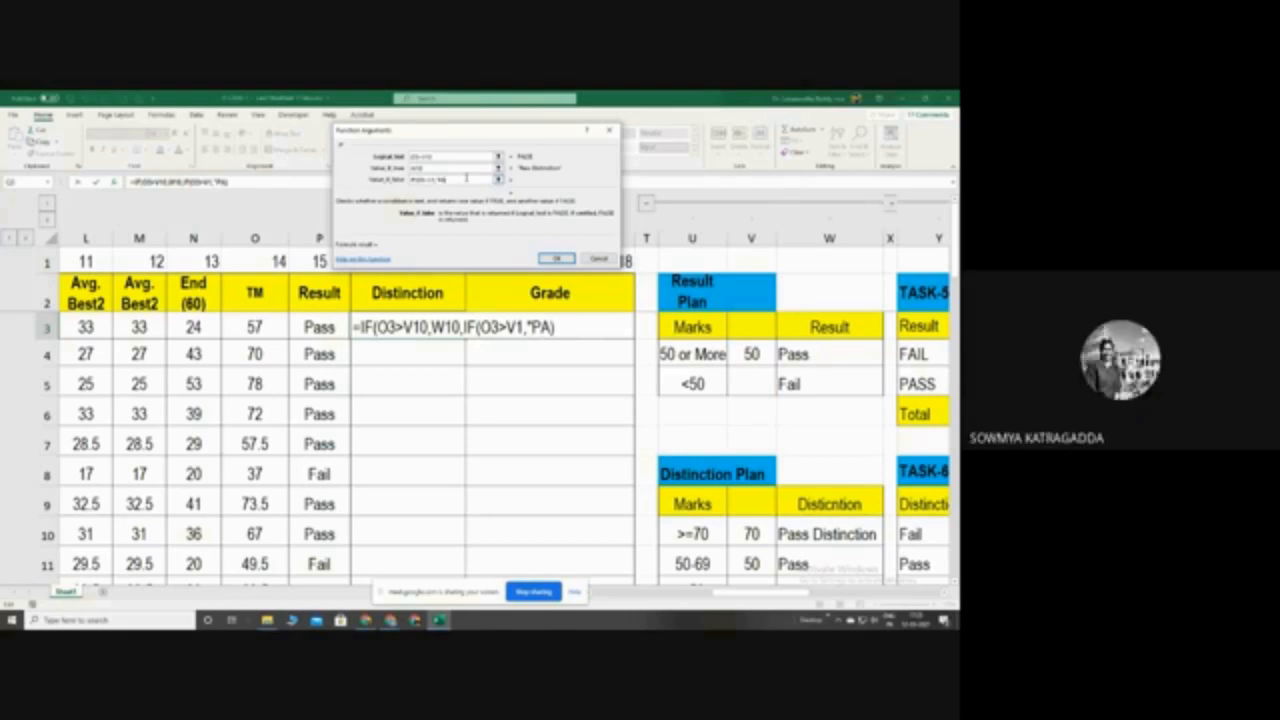
{"action": "key", "text": "BackSpace"}
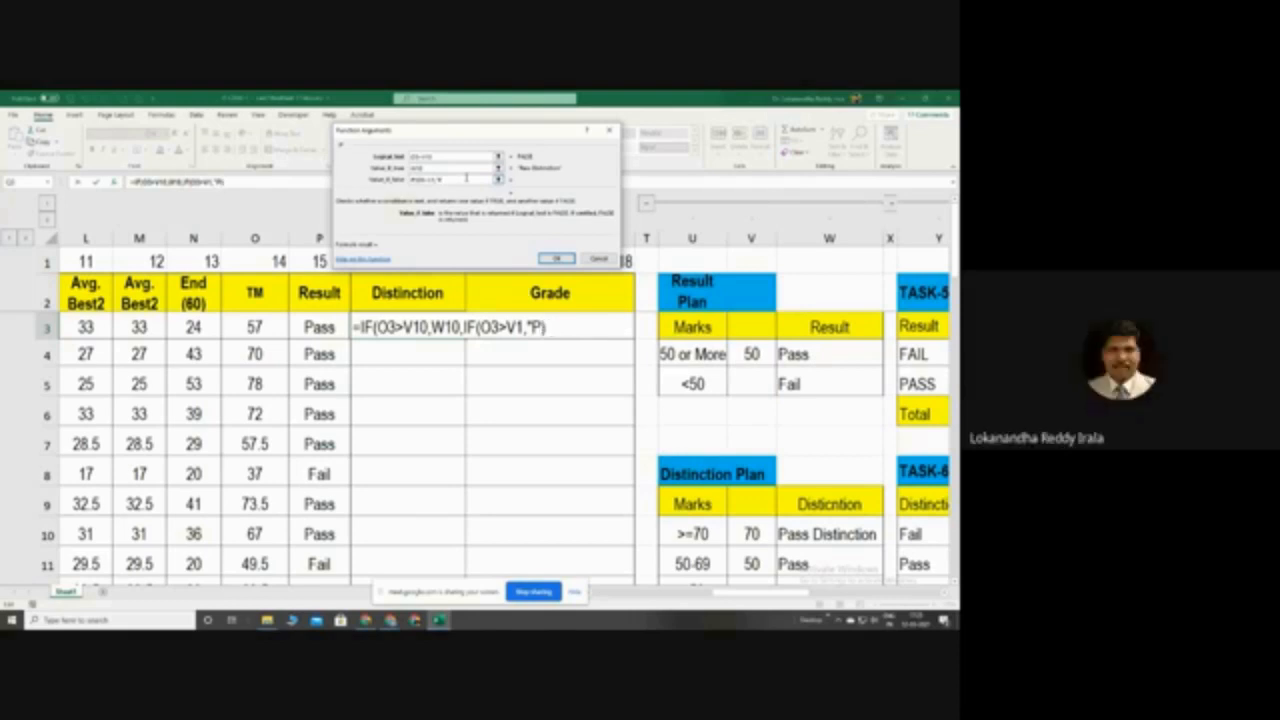
{"action": "key", "text": "BackSpace"}
{"action": "type", "text": "+"}
{"action": "left_click", "coordinate": [833, 566]}
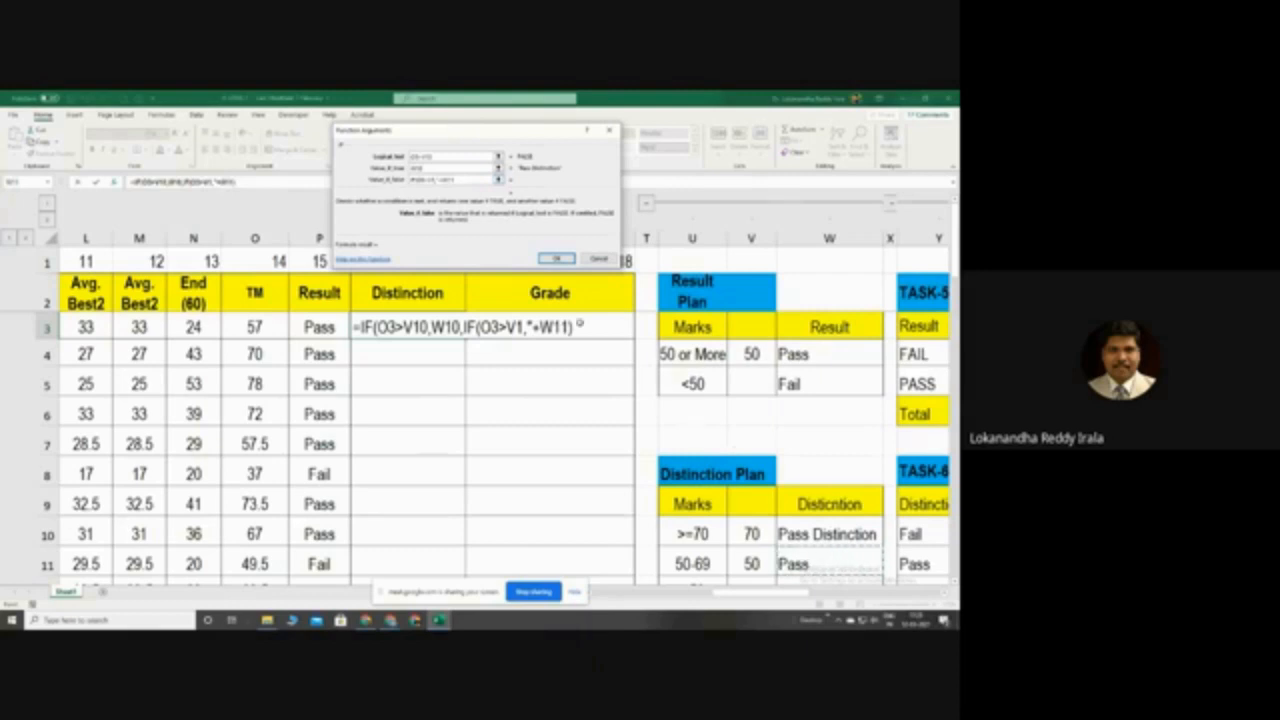
{"action": "left_click", "coordinate": [441, 180]}
{"action": "key", "text": "BackSpace"}
{"action": "key", "text": "BackSpace"}
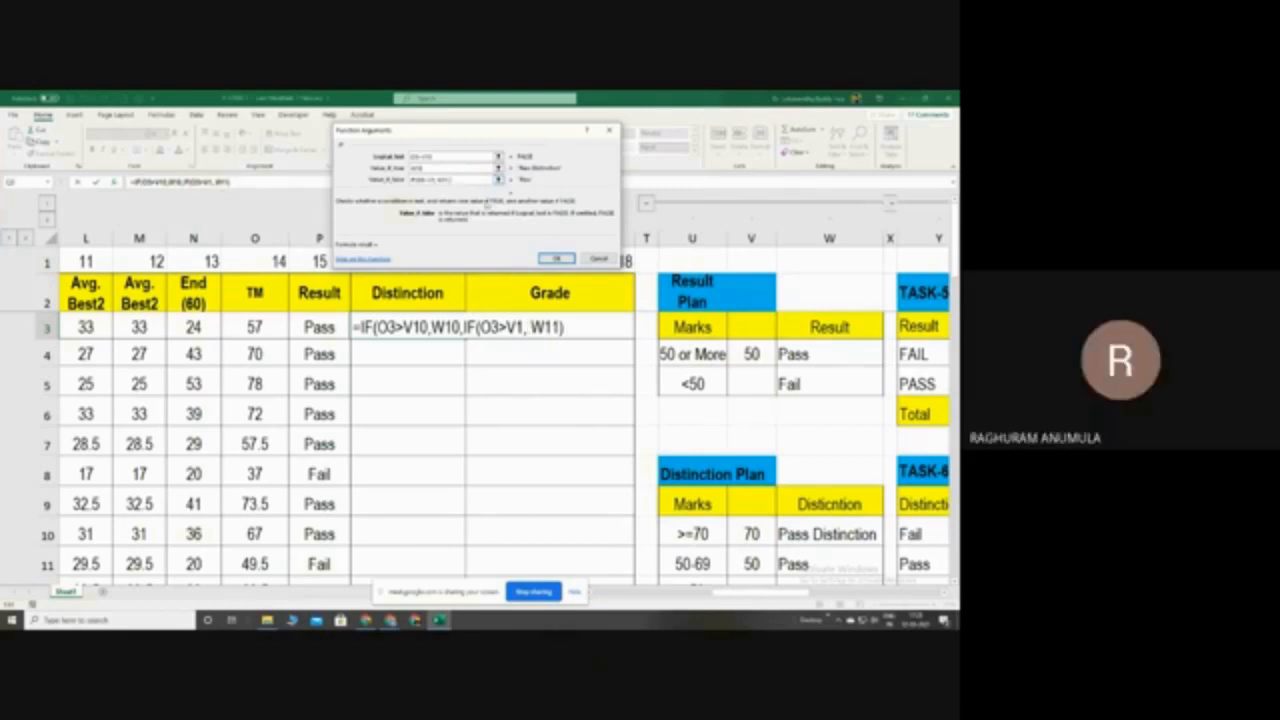
Set the nested IF's value if false to cell W12, then complete the Q3 formula and accept the suggested correction
{"action": "scroll", "coordinate": [762, 484], "scroll_direction": "down", "scroll_amount": 1}
{"action": "left_click", "coordinate": [812, 509]}
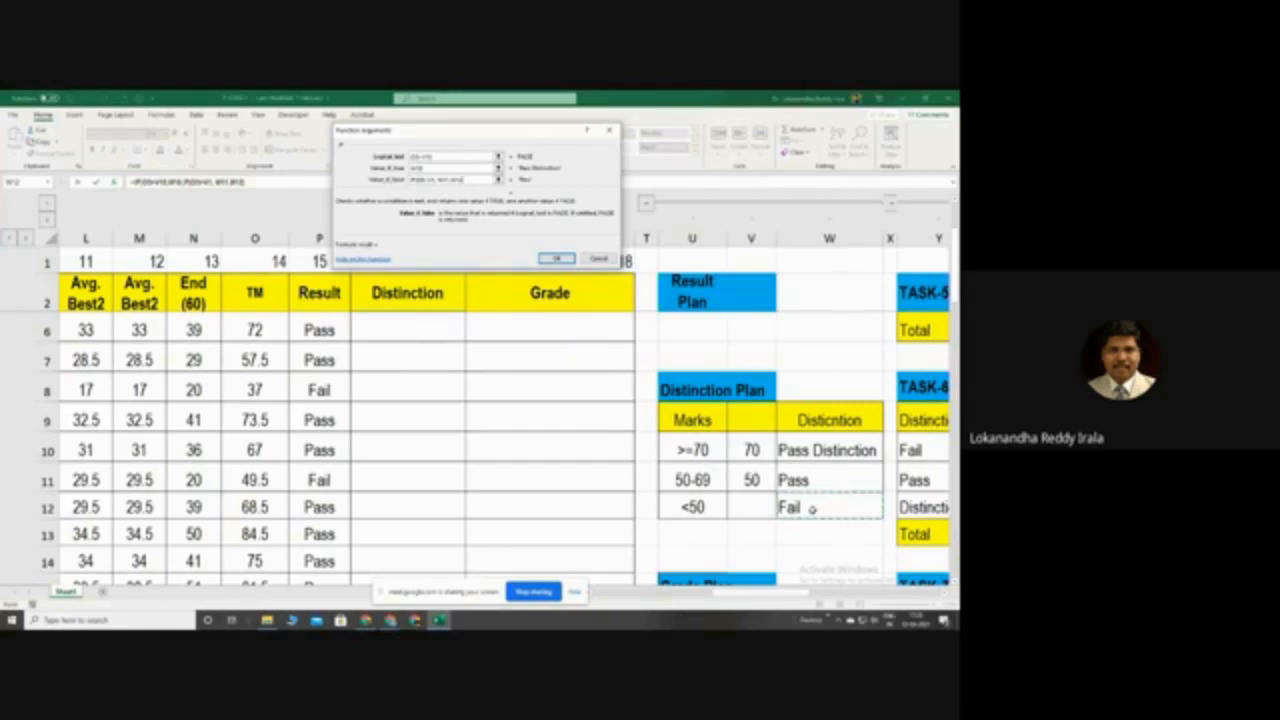
{"action": "left_click", "coordinate": [558, 260]}
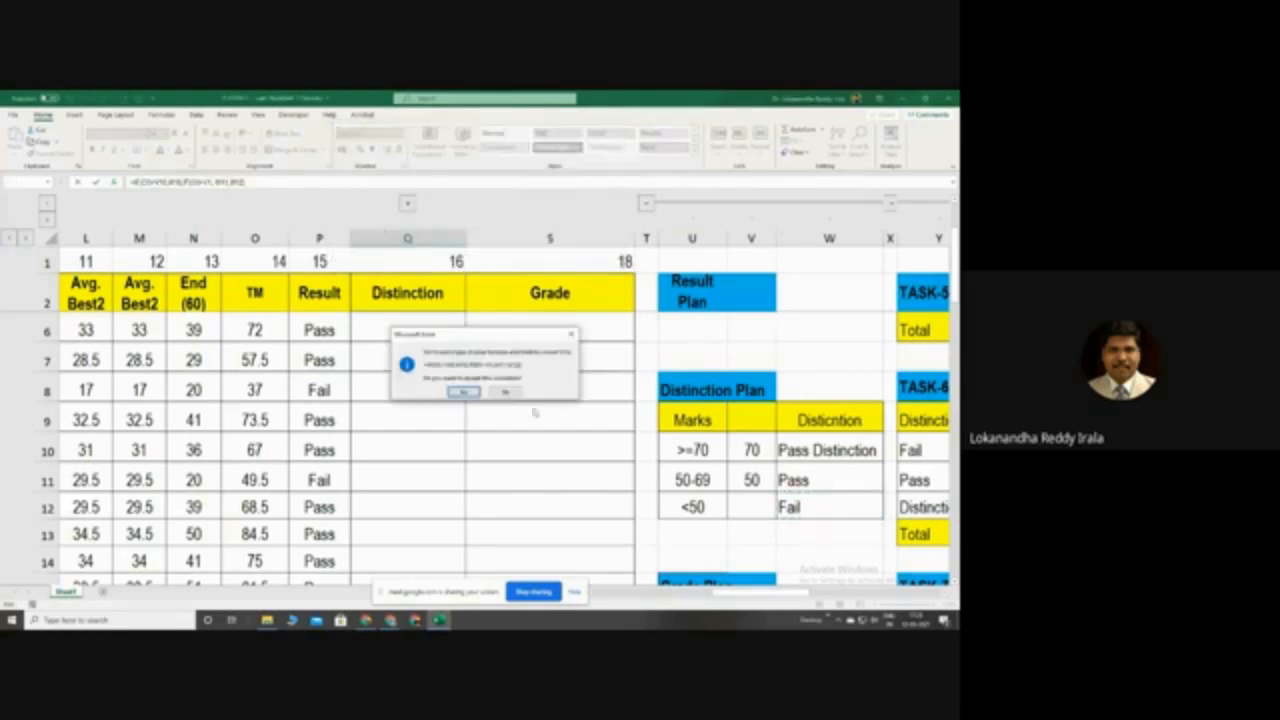
{"action": "left_click", "coordinate": [476, 393]}
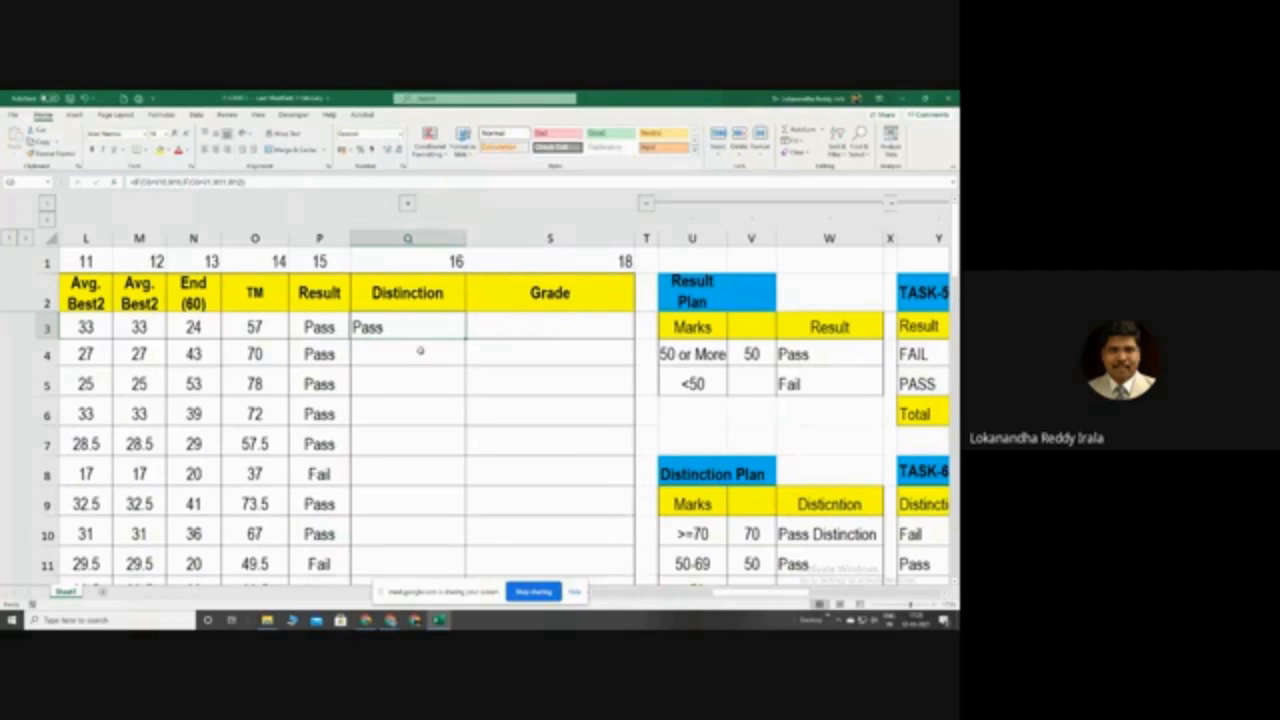
{"action": "left_click", "coordinate": [276, 321]}
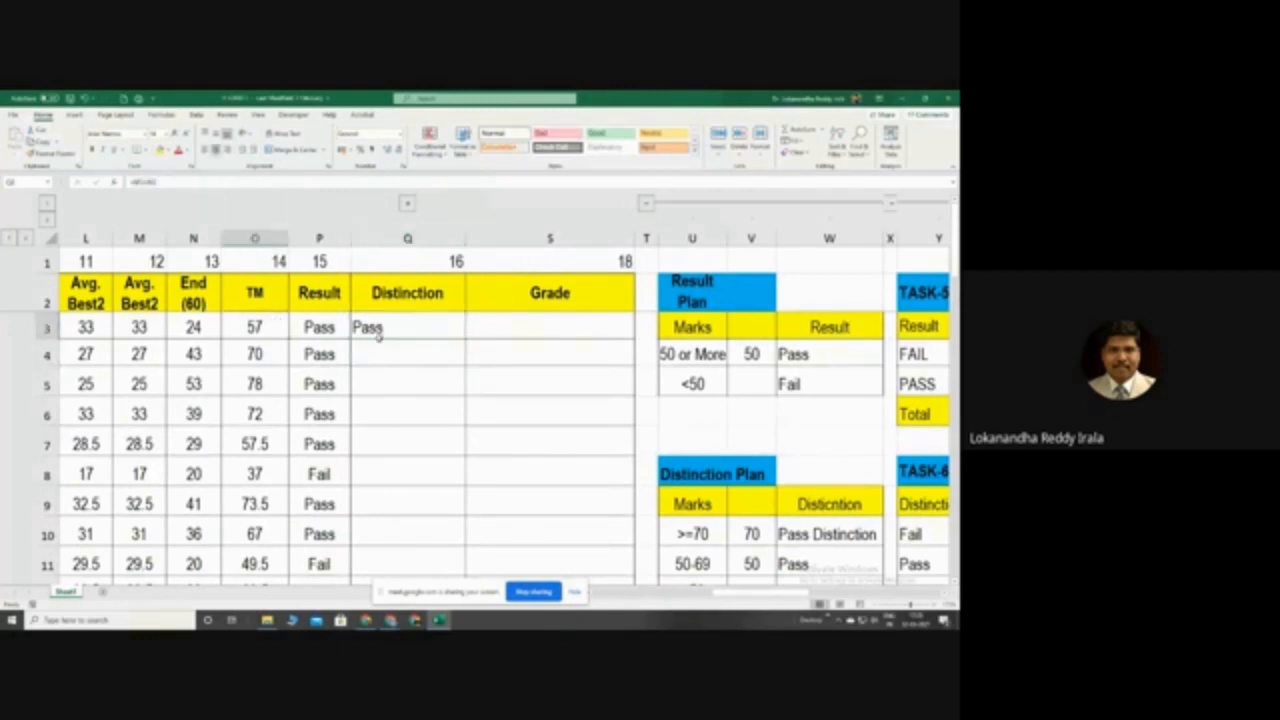
{"action": "left_click", "coordinate": [378, 336]}
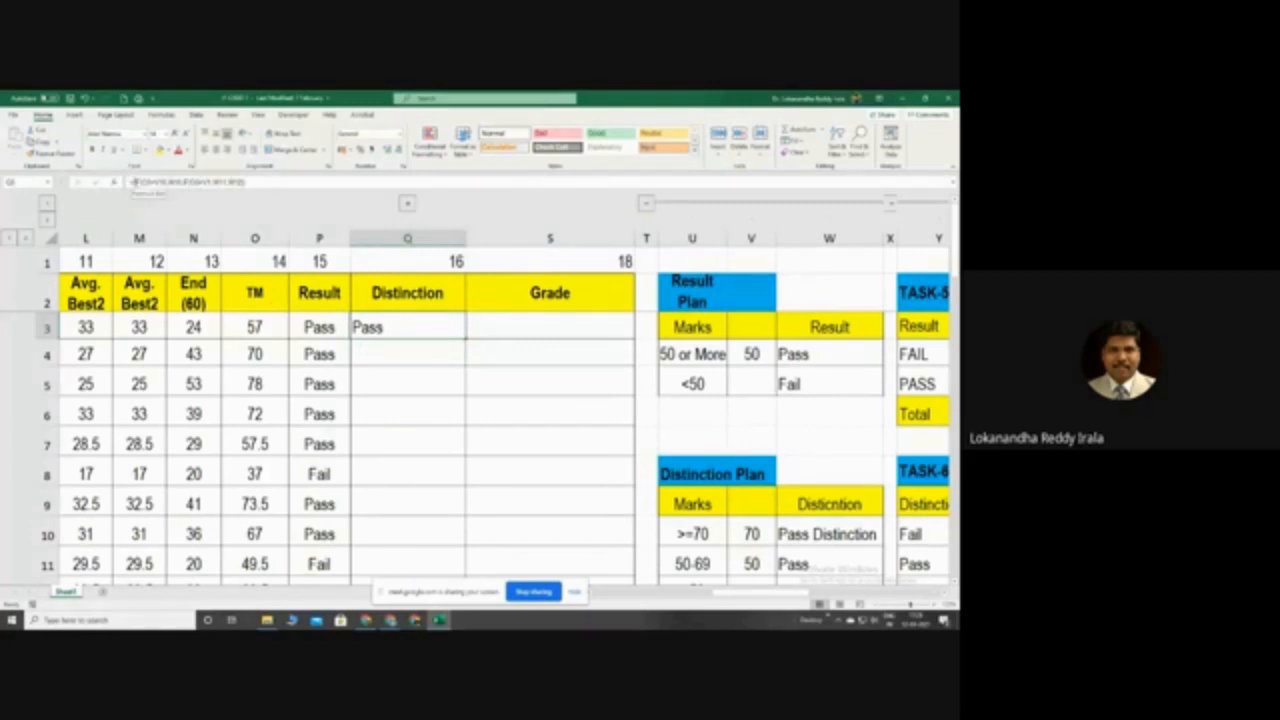
{"action": "left_click_drag", "start_coordinate": [135, 182], "coordinate": [247, 183]}
{"action": "left_click", "coordinate": [280, 327]}
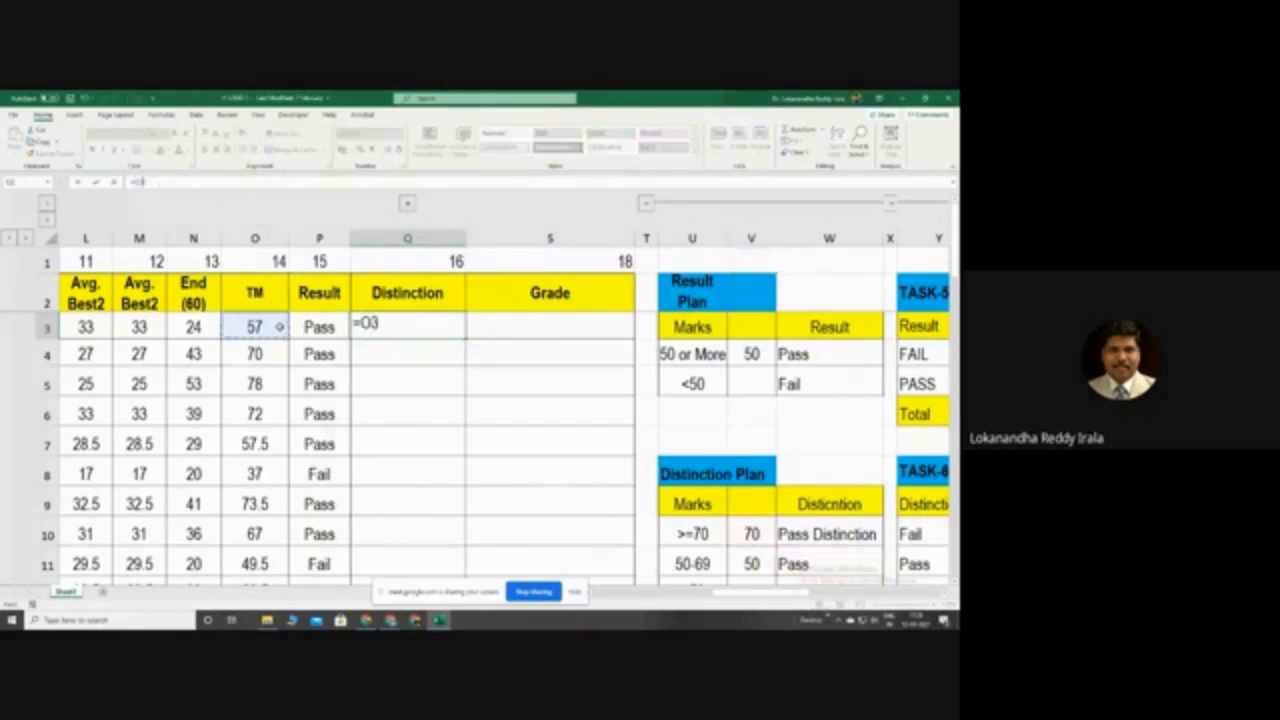
{"action": "key", "text": "Return"}
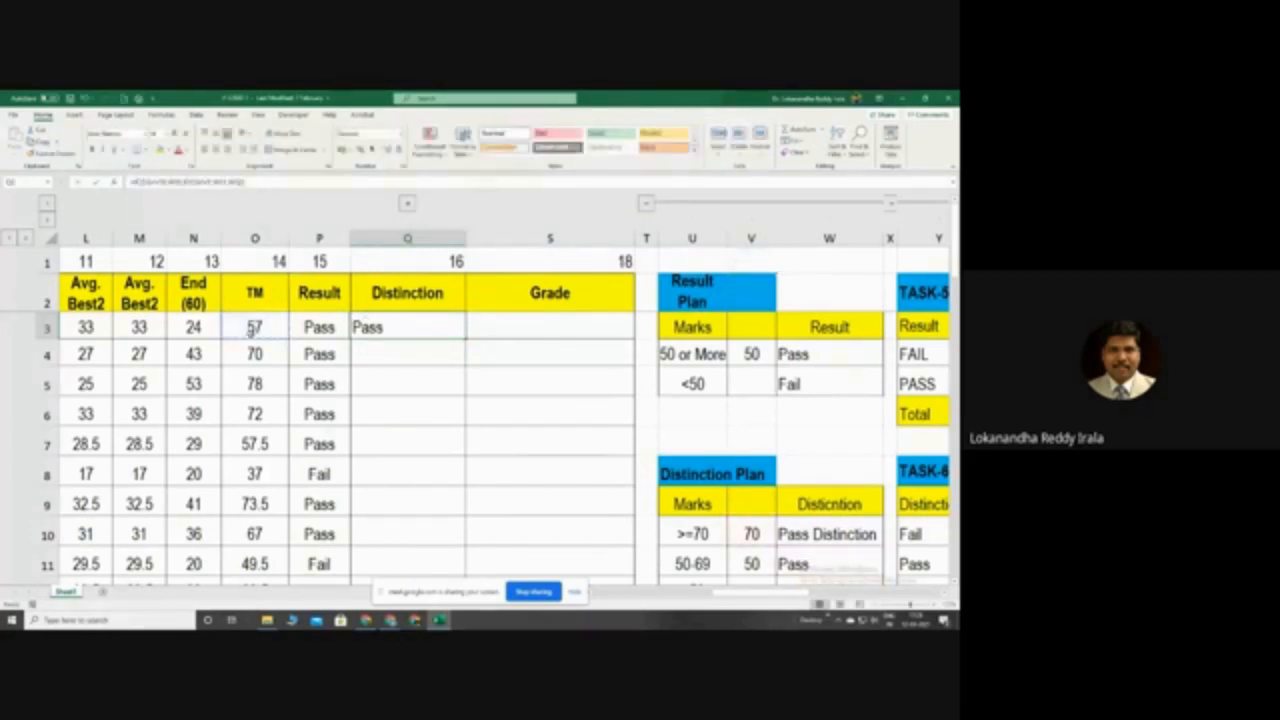
Test the Distinction formula with a total mark of 77 in O3, and undo the entry
{"action": "left_click", "coordinate": [286, 365]}
{"action": "type", "text": "77"}
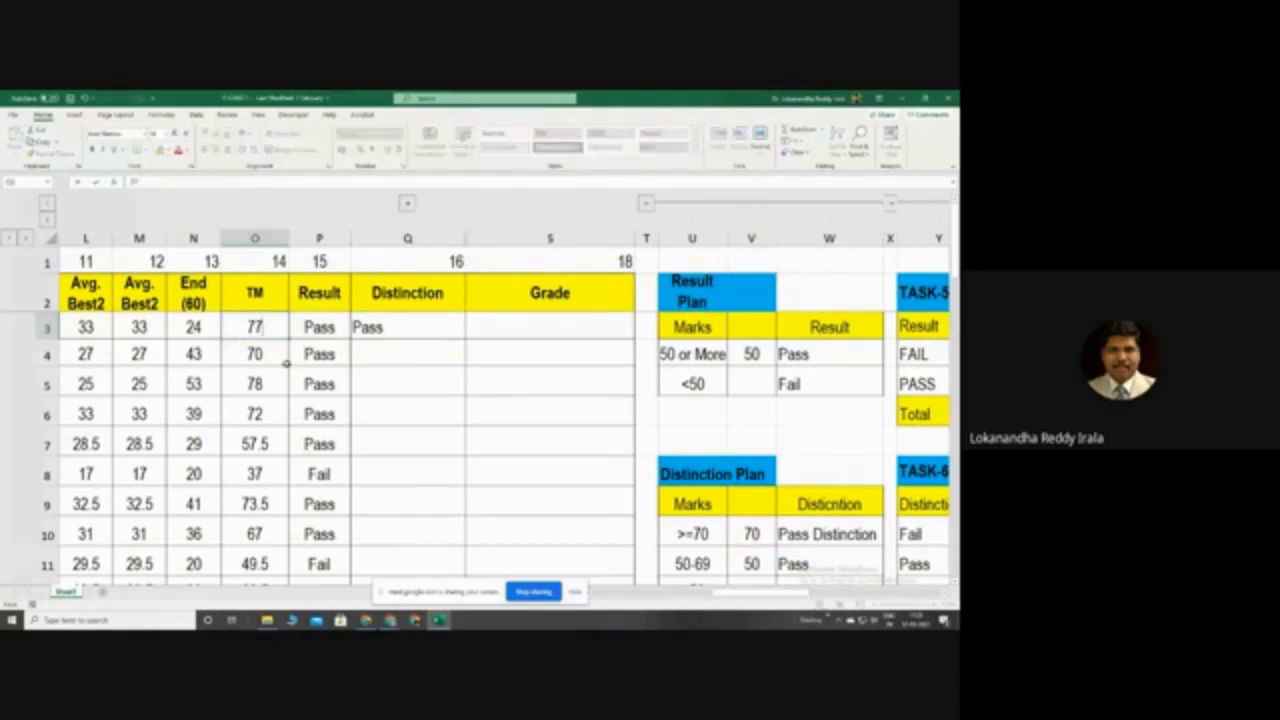
{"action": "key", "text": "Return"}
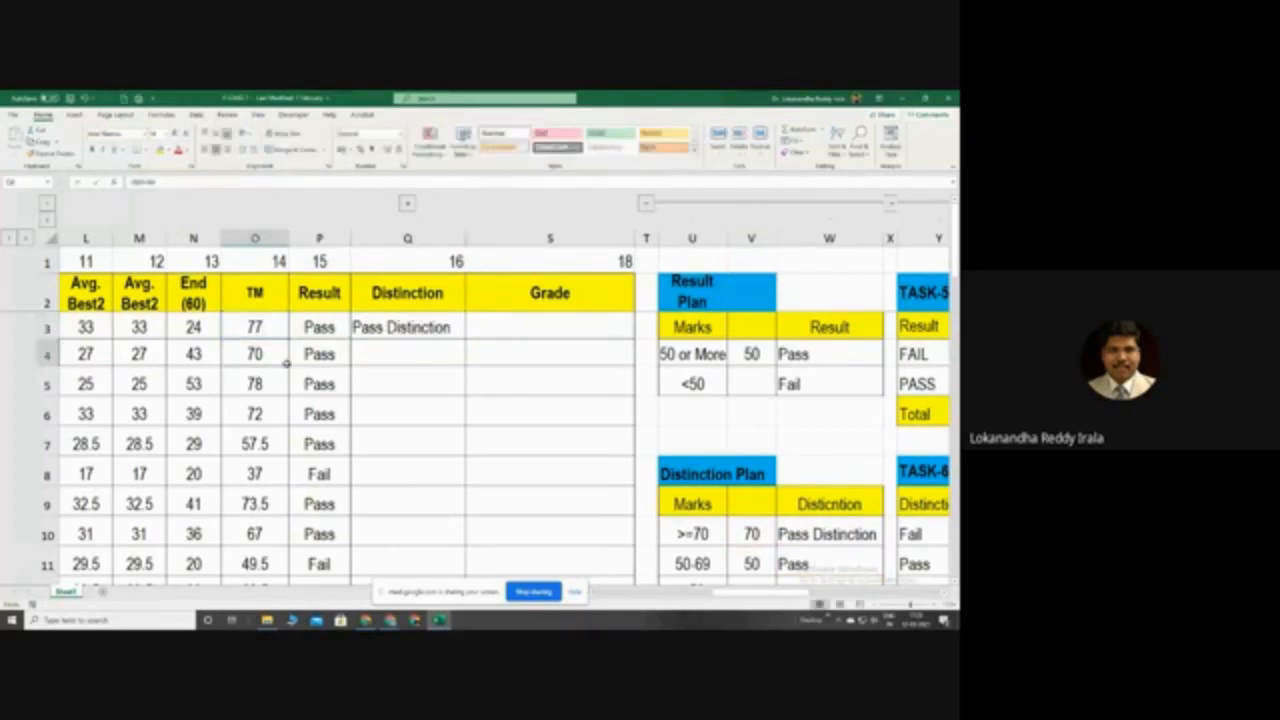
{"action": "key", "text": "ctrl+z"}
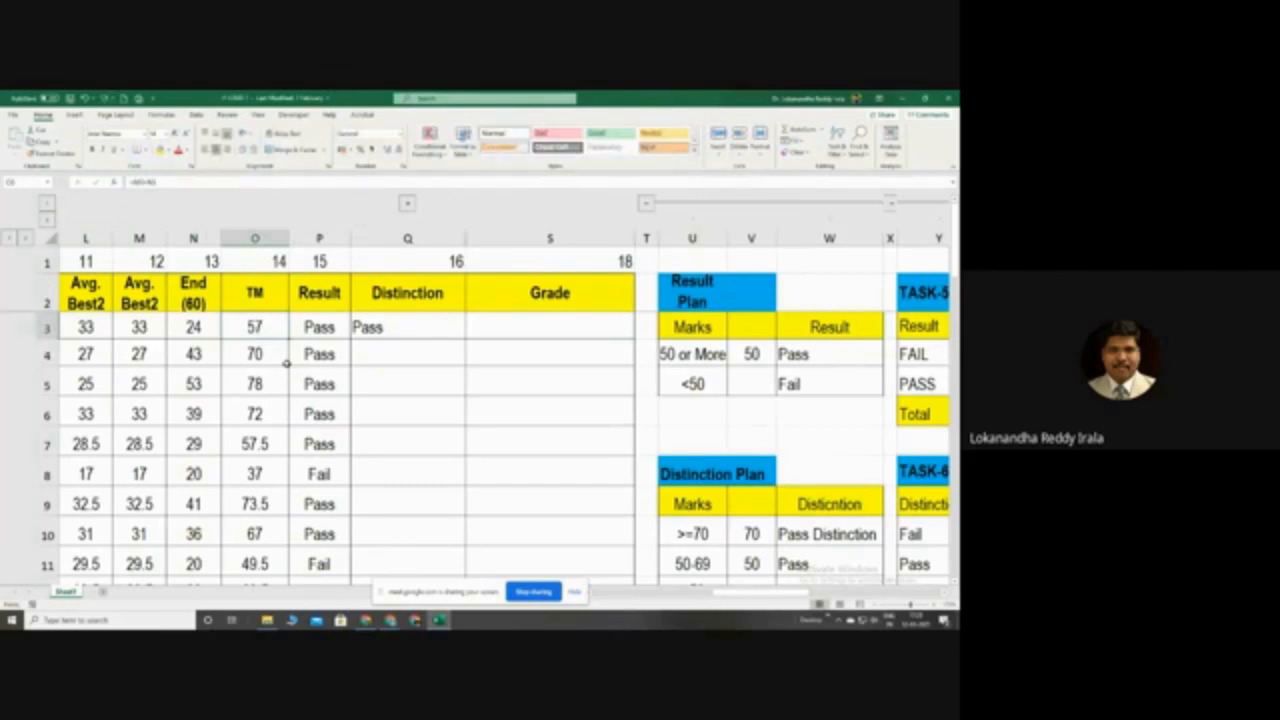
Switch to the Word flowchart and replace K2 with TM in the first decision diamond, the one testing for marks above 69
{"action": "left_click", "coordinate": [383, 338]}
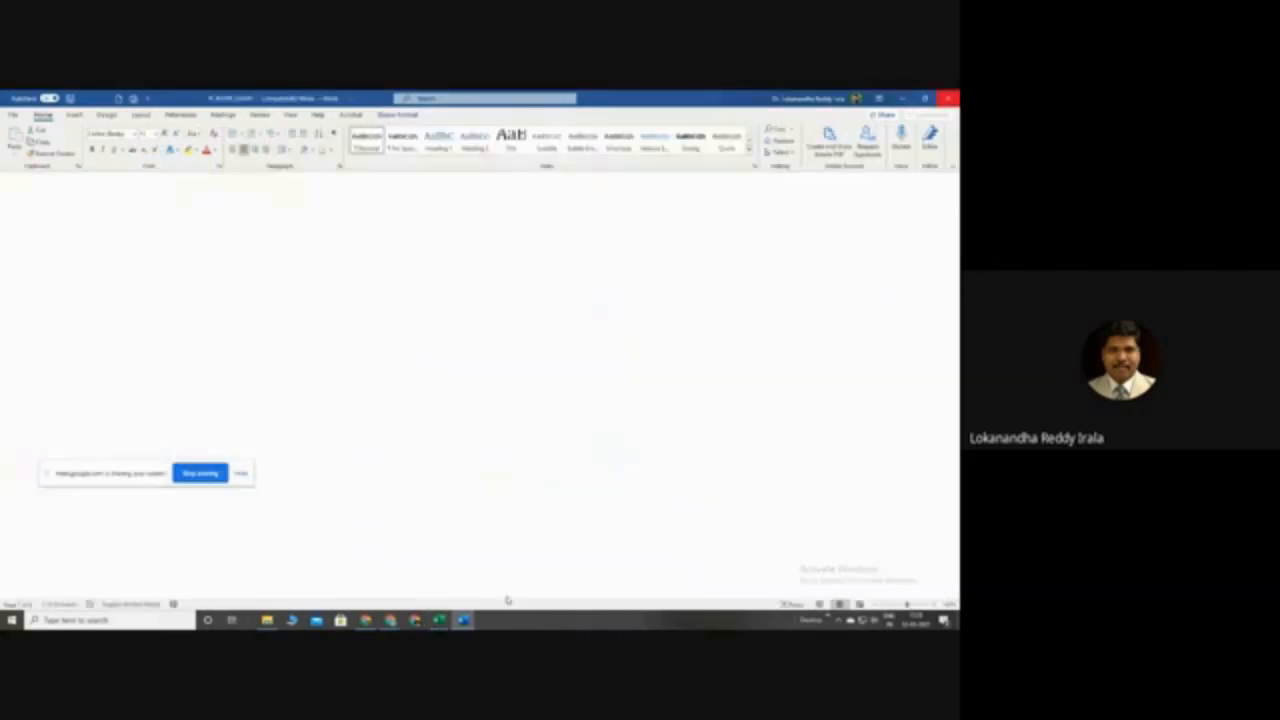
{"action": "scroll", "coordinate": [592, 417], "scroll_direction": "up", "scroll_amount": 3}
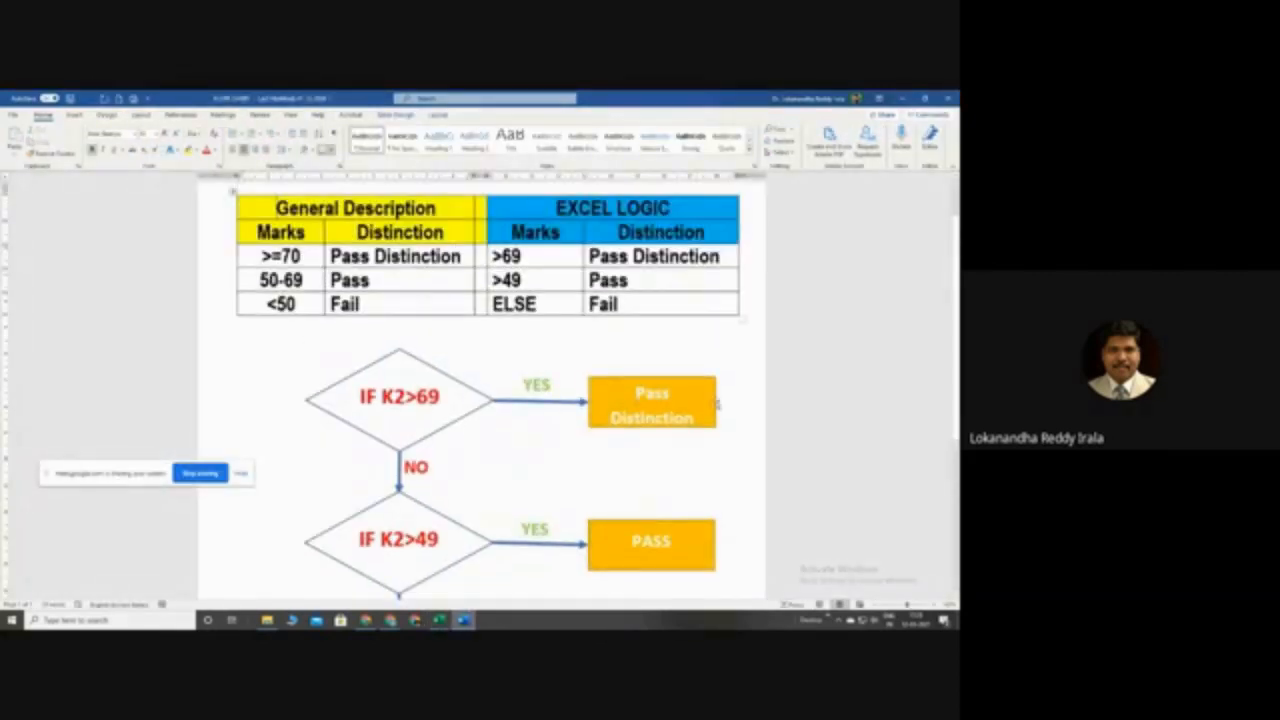
{"action": "scroll", "coordinate": [718, 404], "scroll_direction": "up", "scroll_amount": 1}
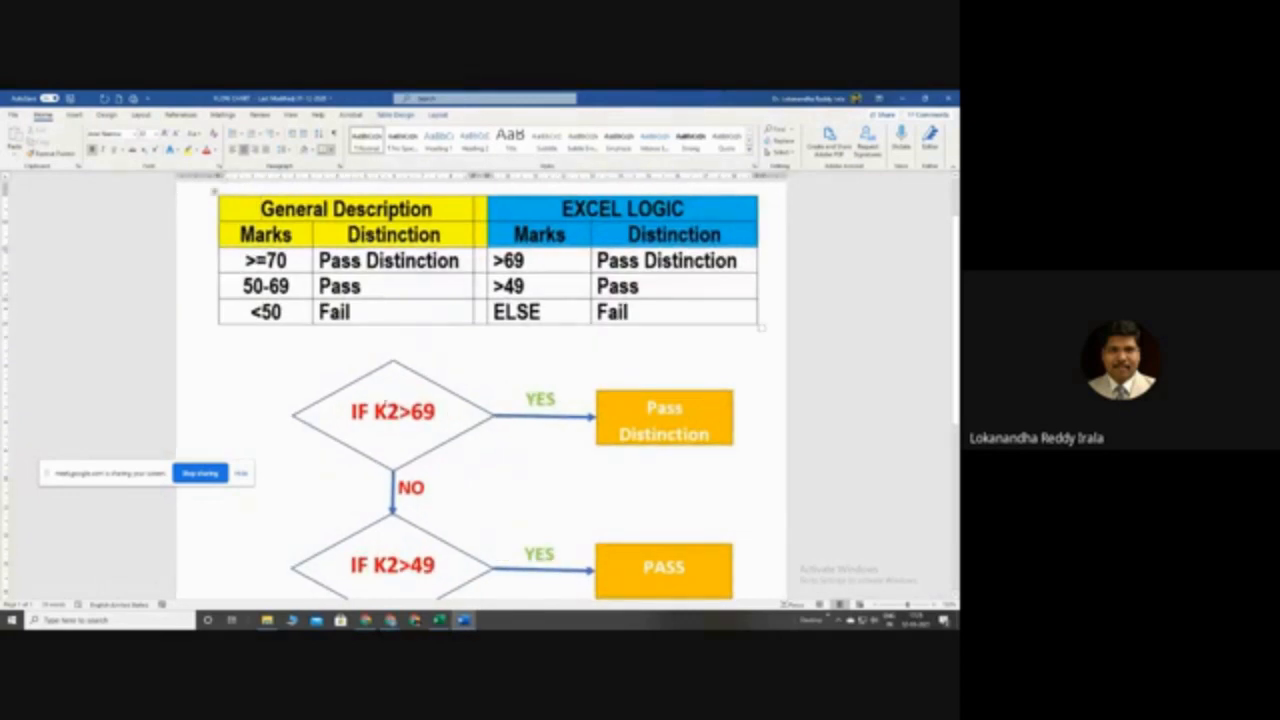
{"action": "left_click", "coordinate": [379, 415]}
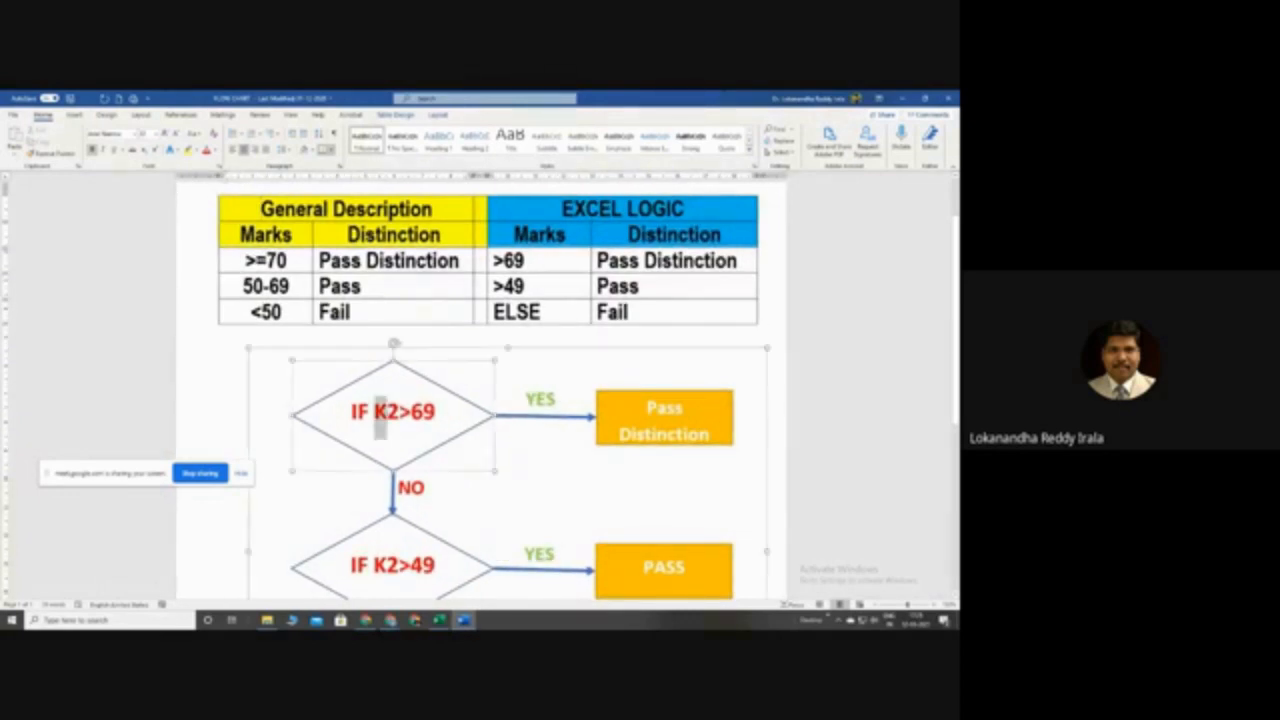
{"action": "left_click_drag", "start_coordinate": [386, 416], "coordinate": [398, 416]}
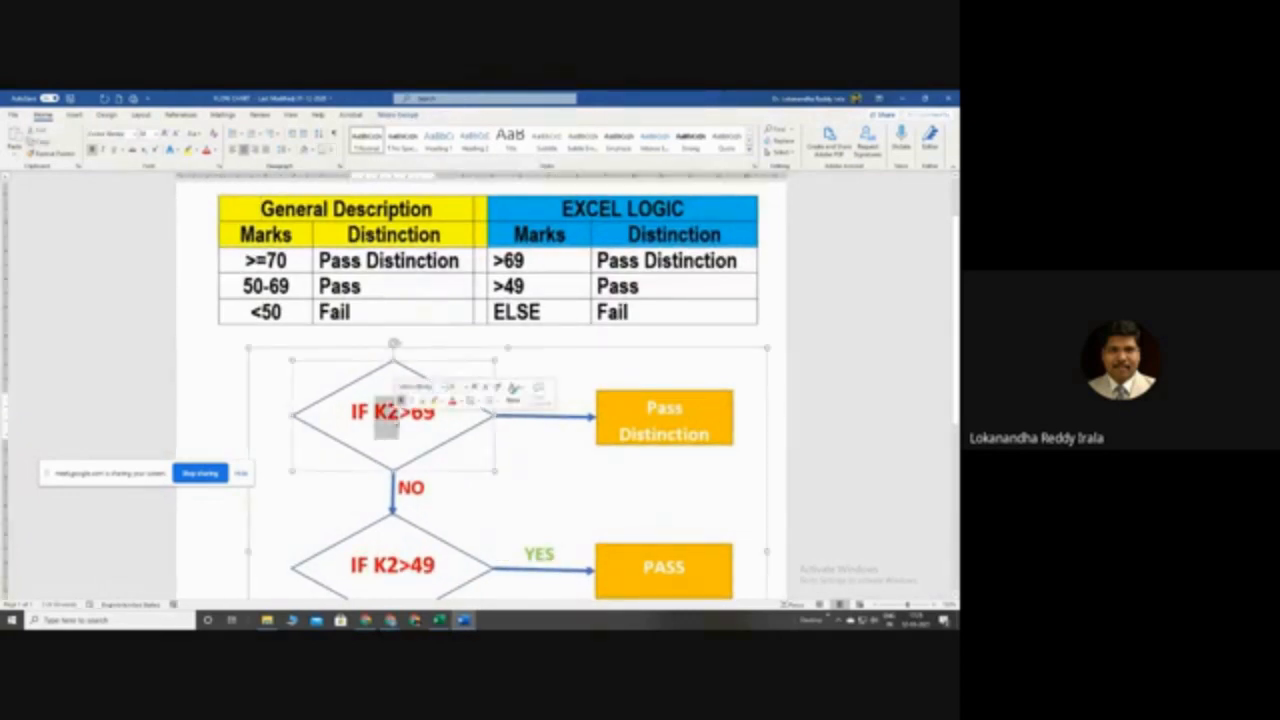
{"action": "type", "text": "T"}
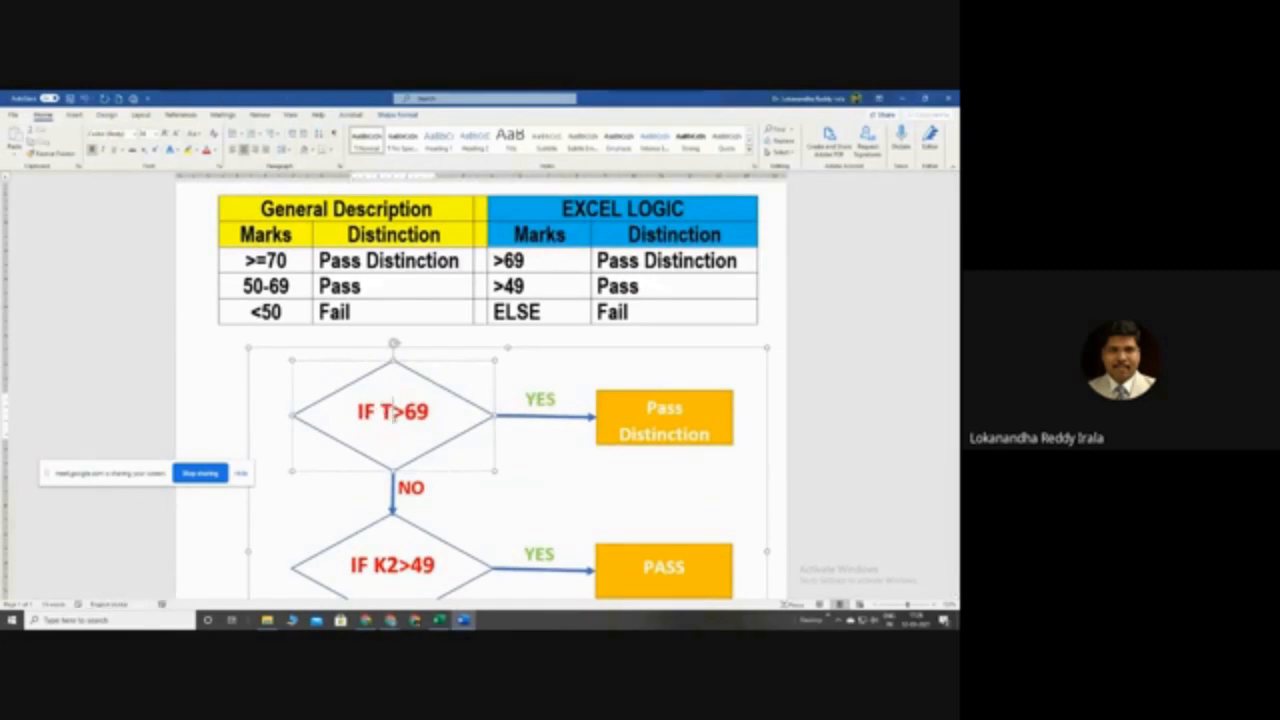
{"action": "type", "text": "M"}
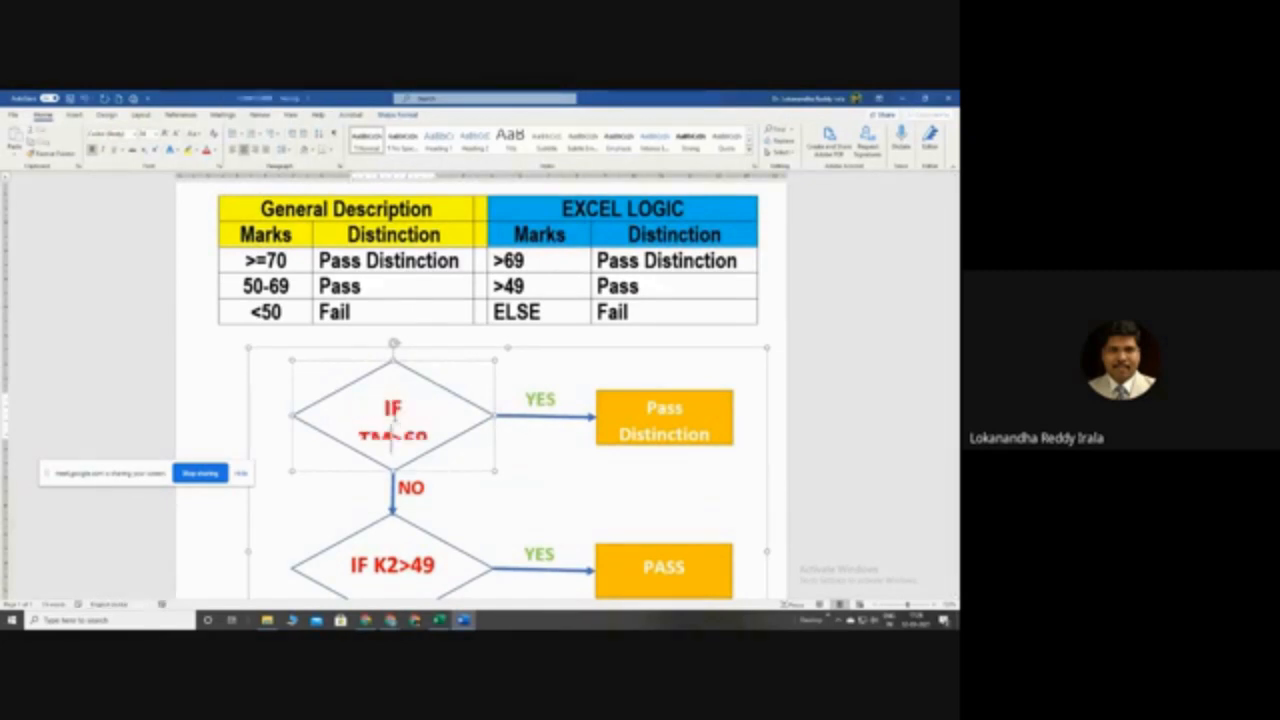
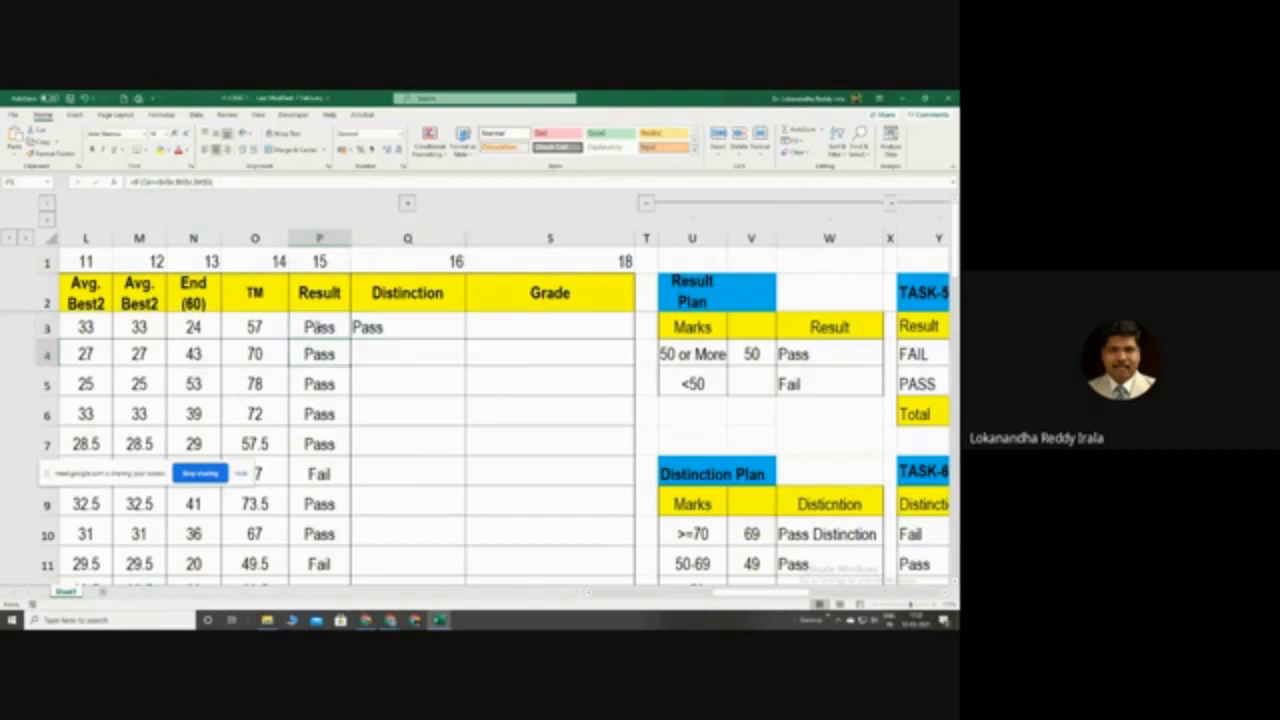
Fill the Result formula down column P from cell P3
{"action": "left_click_drag", "start_coordinate": [350, 341], "coordinate": [330, 490]}
{"action": "scroll", "coordinate": [330, 466], "scroll_direction": "up", "scroll_amount": 3}
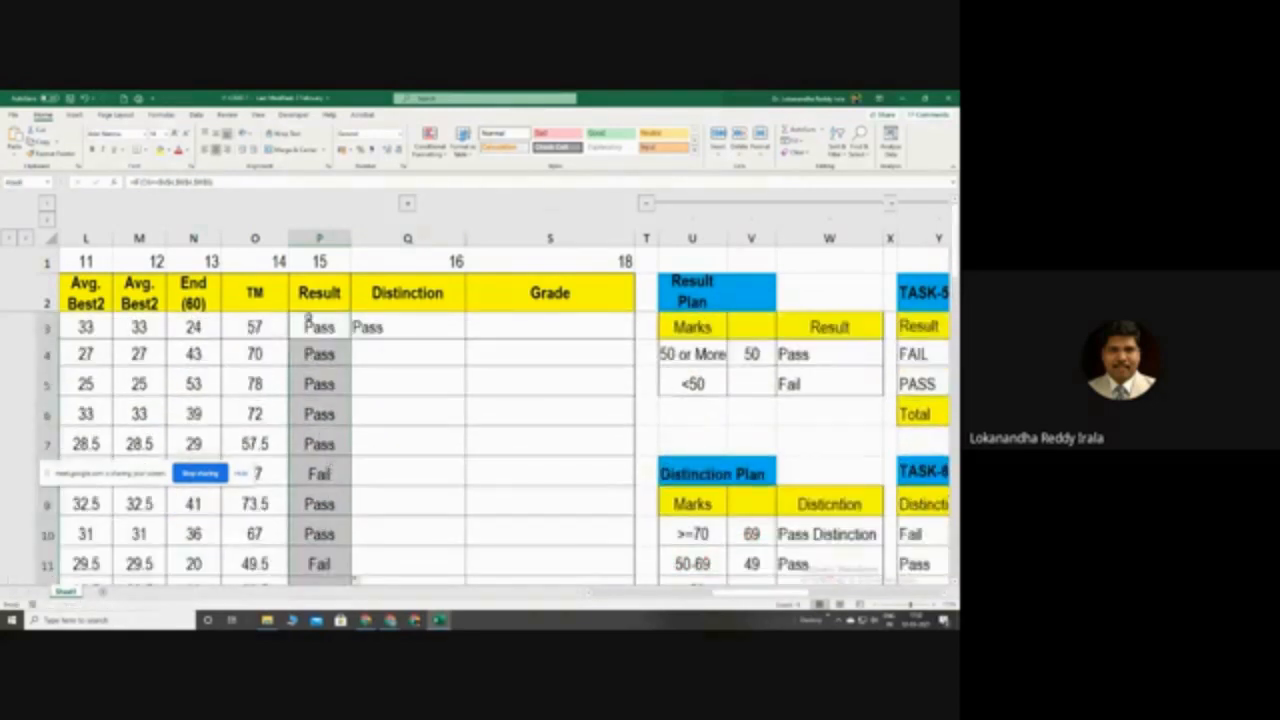
Rewrite the Result formula in P3 as =IF(O3>=49,"Pass","Fail"), replacing the cell references with literal values, and accept the suggested correction
{"action": "left_click", "coordinate": [313, 327]}
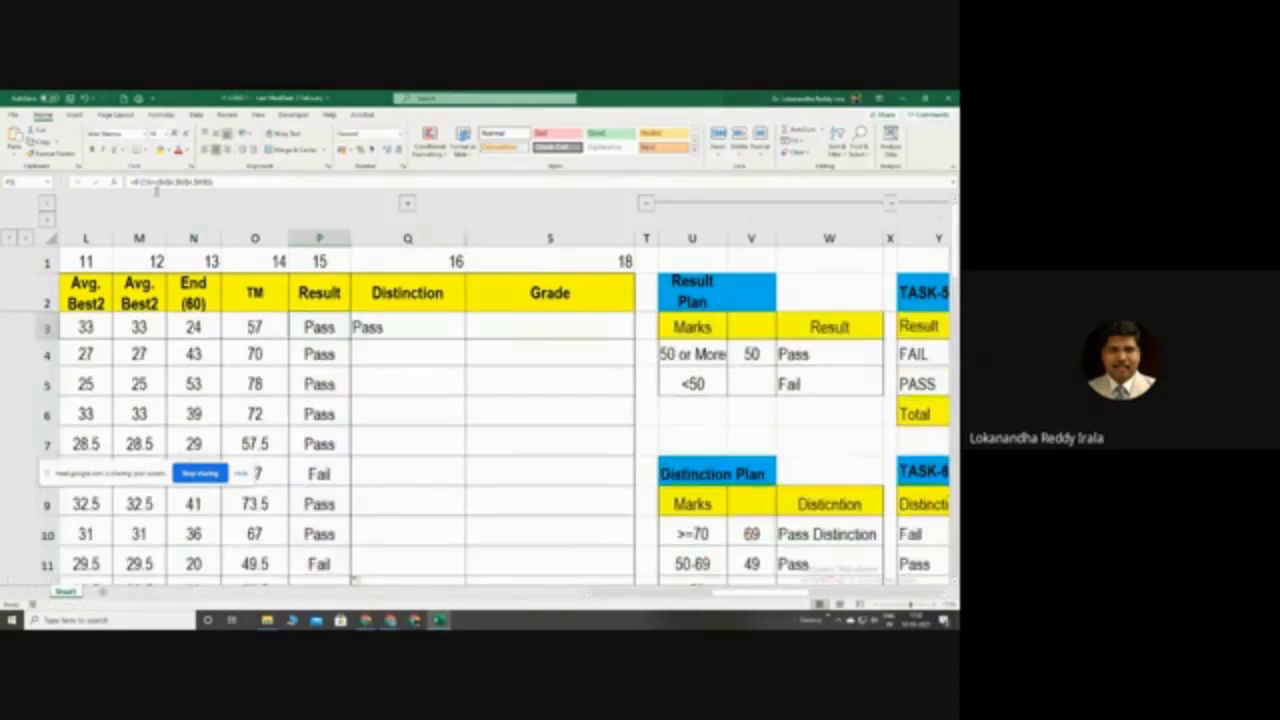
{"action": "left_click", "coordinate": [157, 182]}
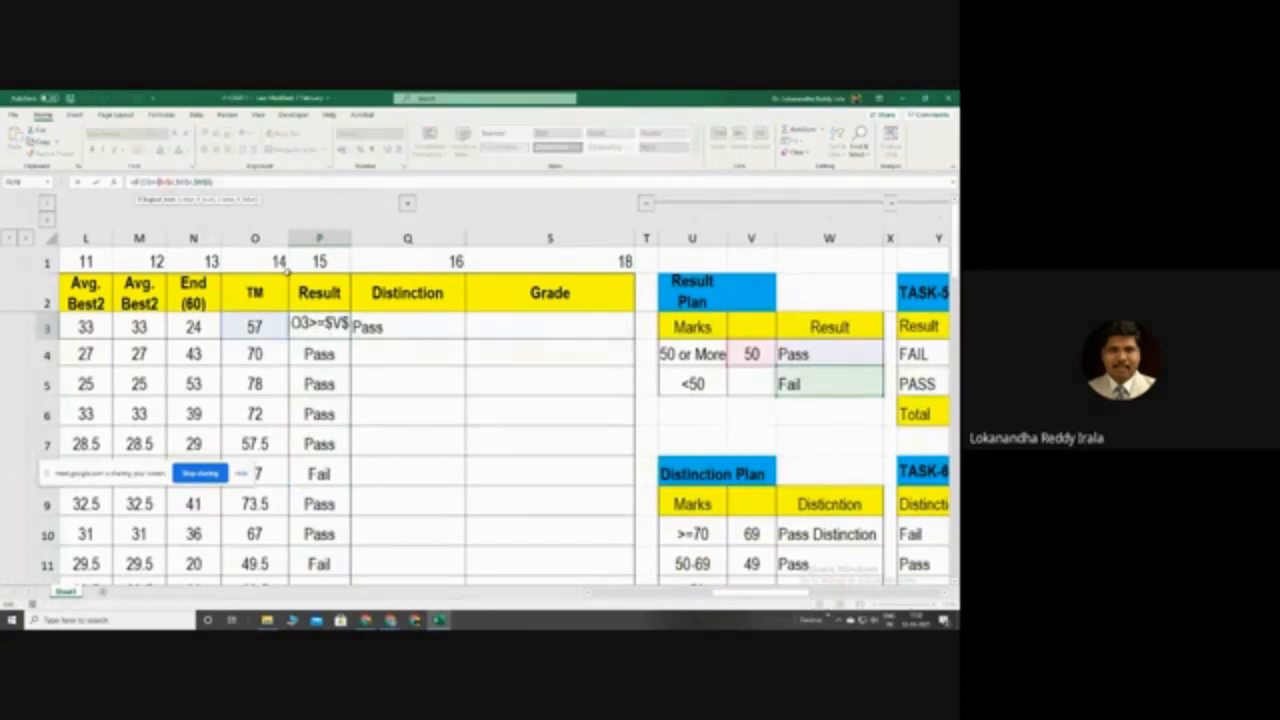
{"action": "type", "text": "49"}
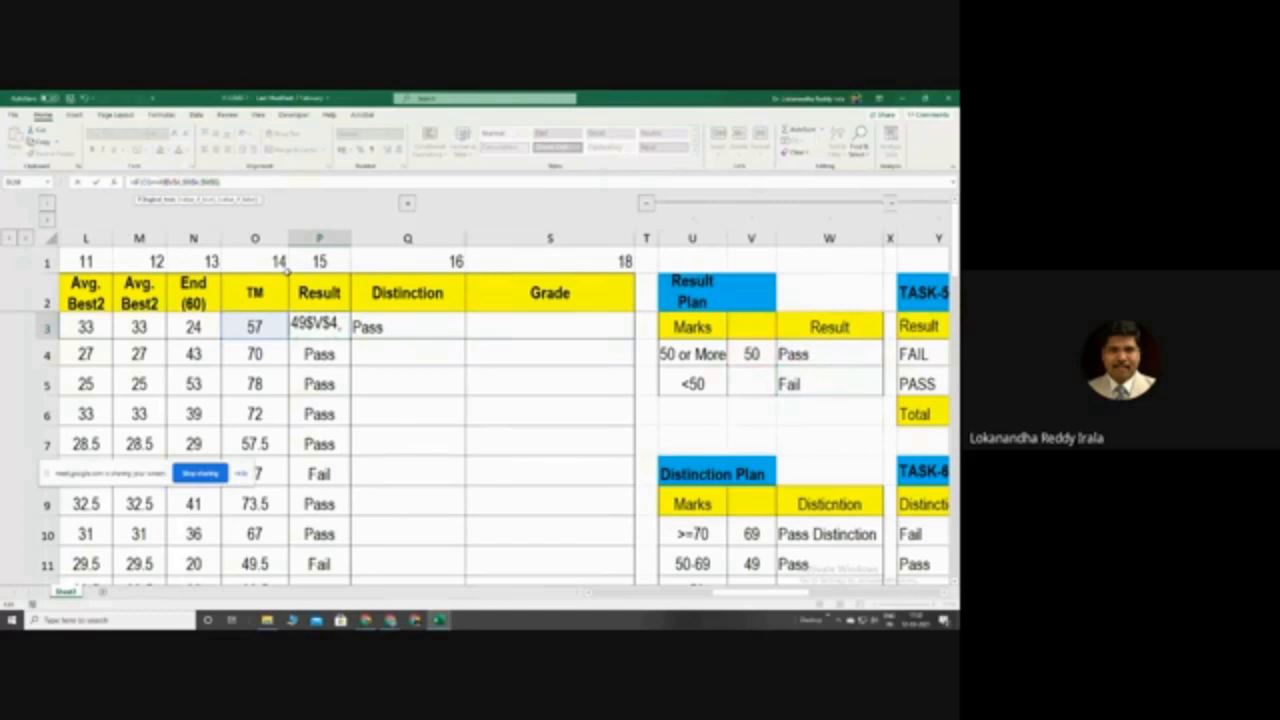
{"action": "type", "text": ", "}
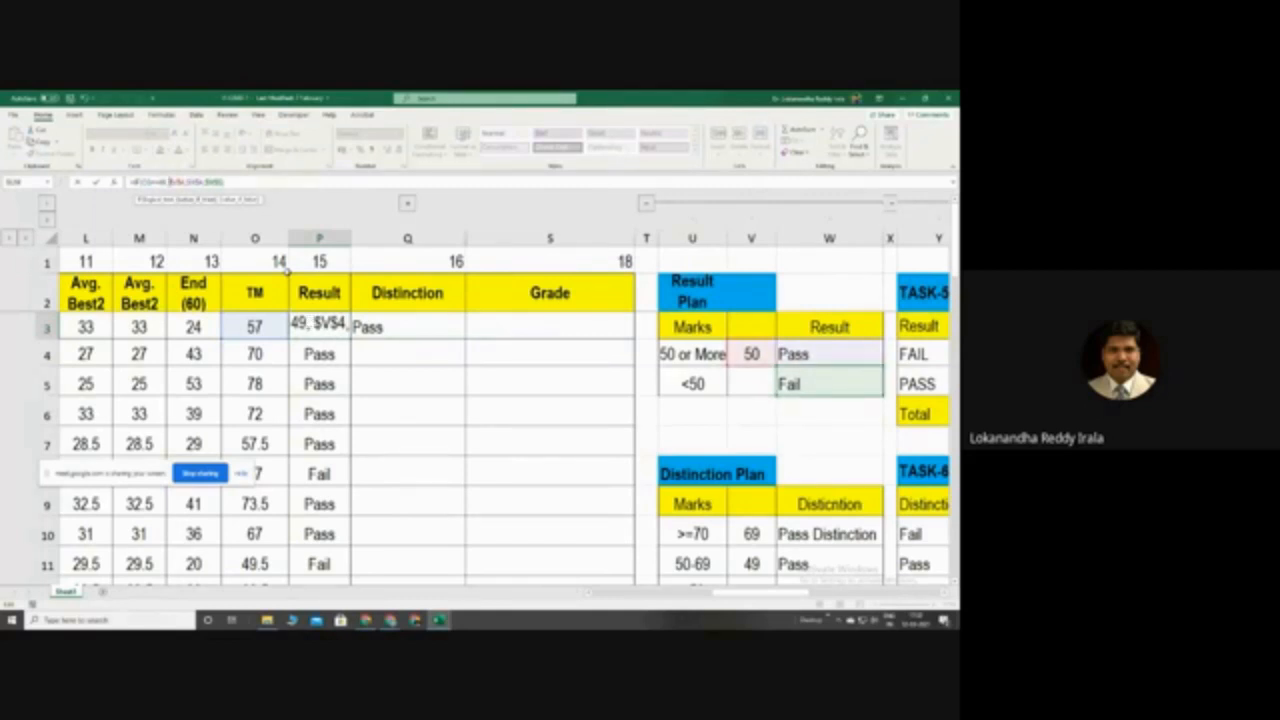
{"action": "type", "text": "\"Pass\",\"Fail\""}
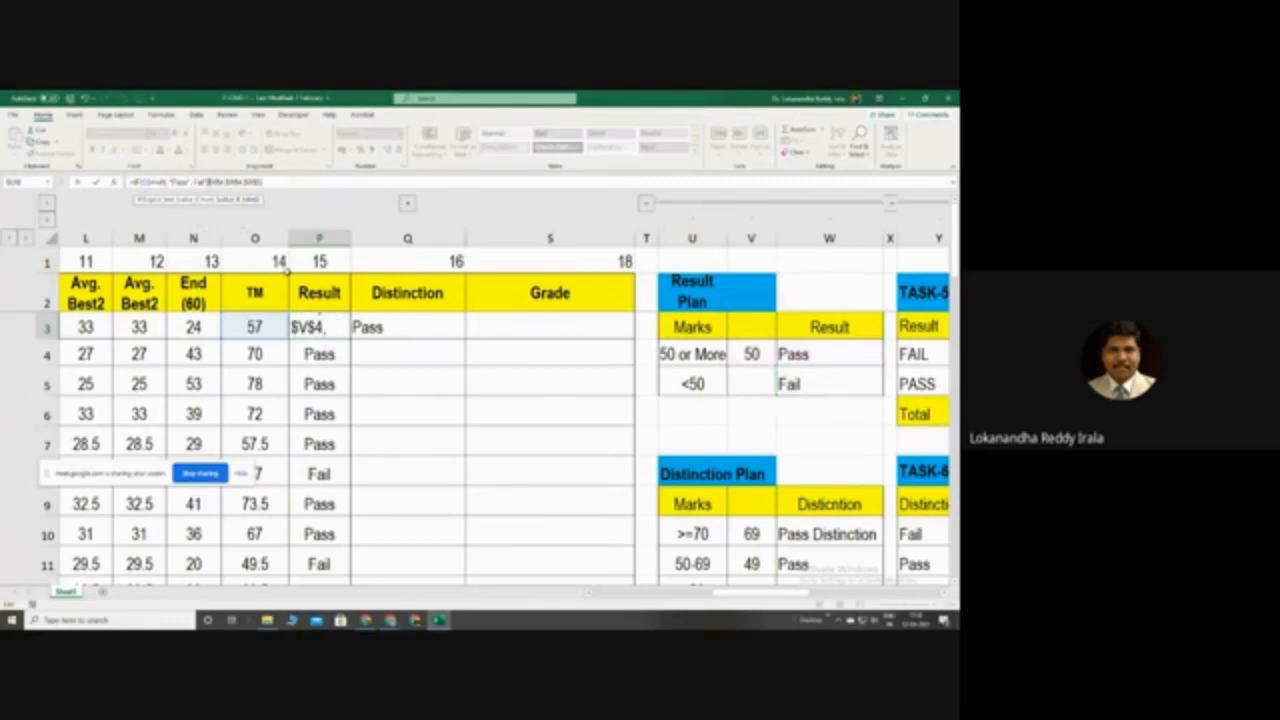
{"action": "key", "text": "Delete"}
{"action": "key", "text": "Delete"}
{"action": "key", "text": "Delete"}
{"action": "key", "text": "Delete"}
{"action": "key", "text": "Delete"}
{"action": "key", "text": "Delete"}
{"action": "key", "text": "Delete"}
{"action": "key", "text": "Delete"}
{"action": "key", "text": "Delete"}
{"action": "key", "text": "Delete"}
{"action": "key", "text": "Delete"}
{"action": "key", "text": "Delete"}
{"action": "key", "text": "Delete"}
{"action": "key", "text": "Delete"}
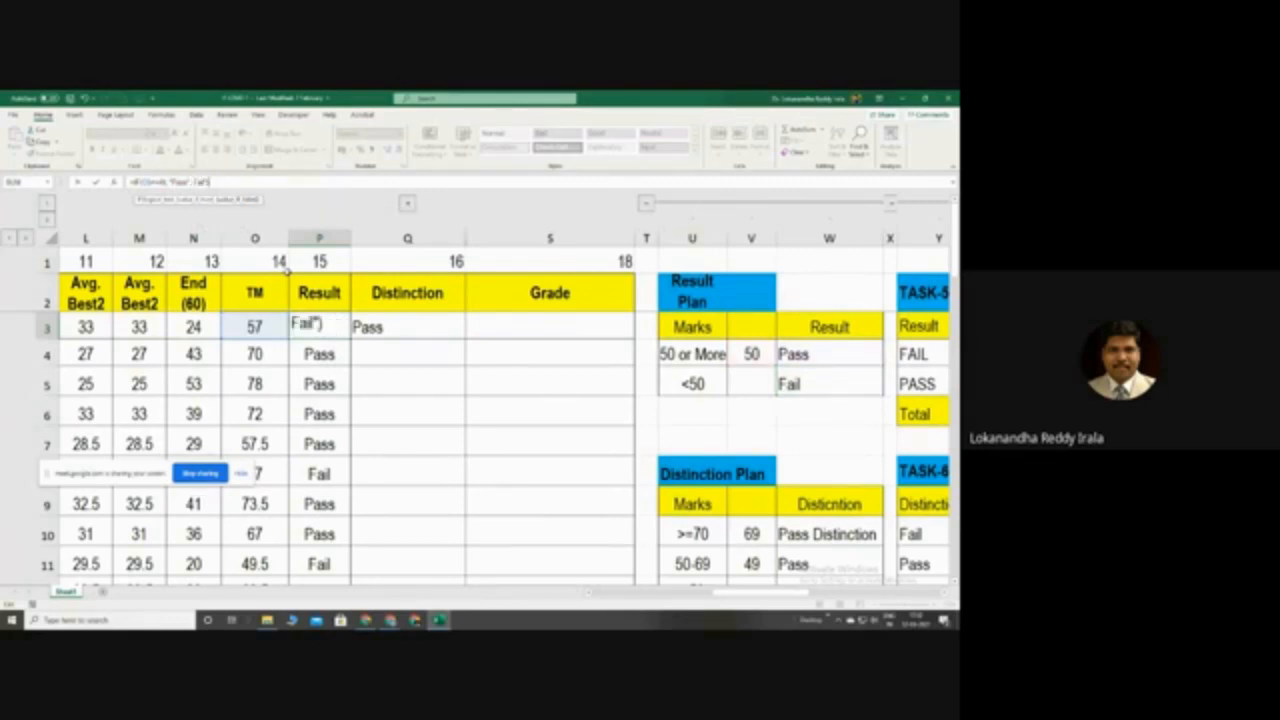
{"action": "key", "text": "Return"}
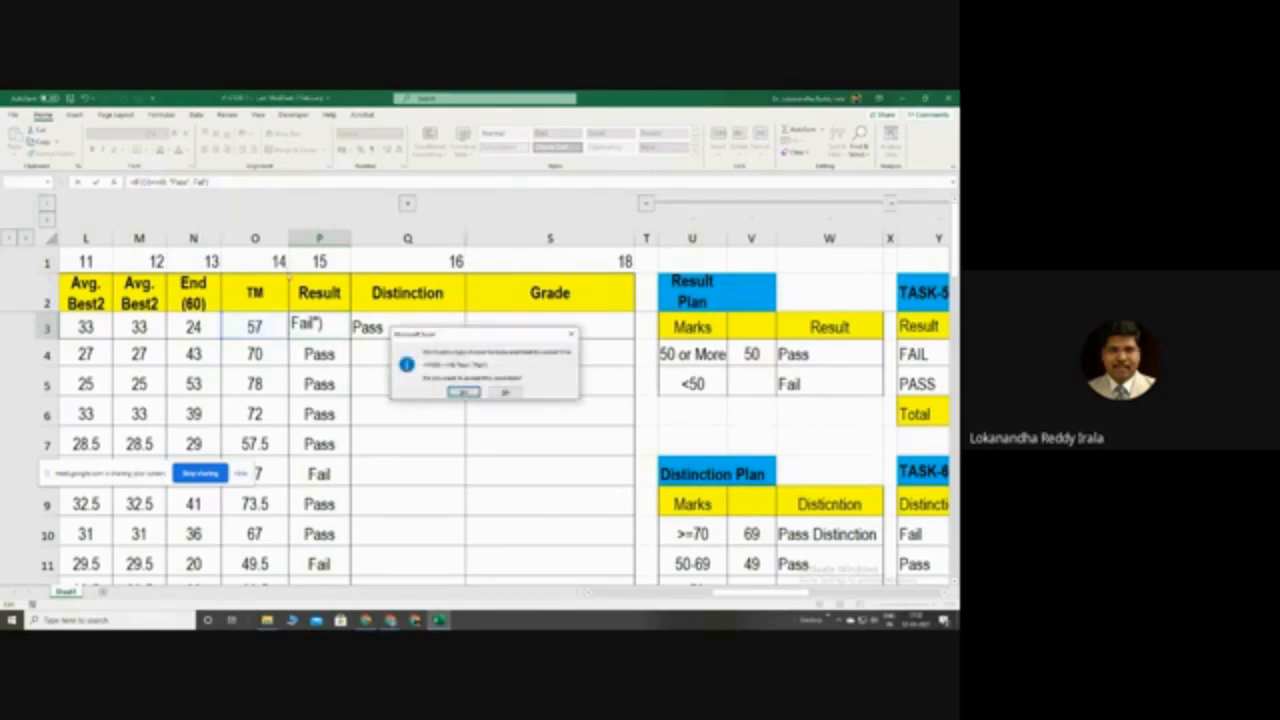
{"action": "key", "text": "Return"}
{"action": "left_click", "coordinate": [331, 332]}
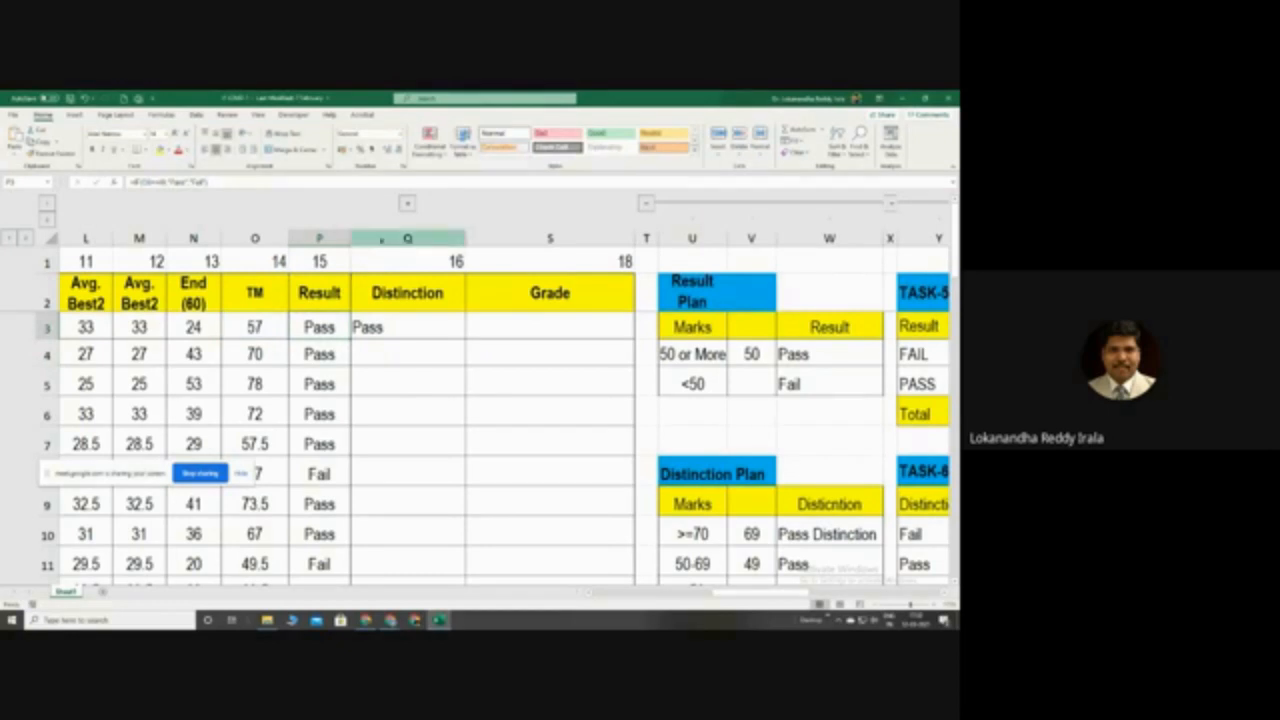
Insert a new column between Result and Distinction and widen it
{"action": "left_click", "coordinate": [407, 204]}
{"action": "left_click", "coordinate": [407, 204]}
{"action": "left_click", "coordinate": [426, 240]}
{"action": "right_click", "coordinate": [426, 240]}
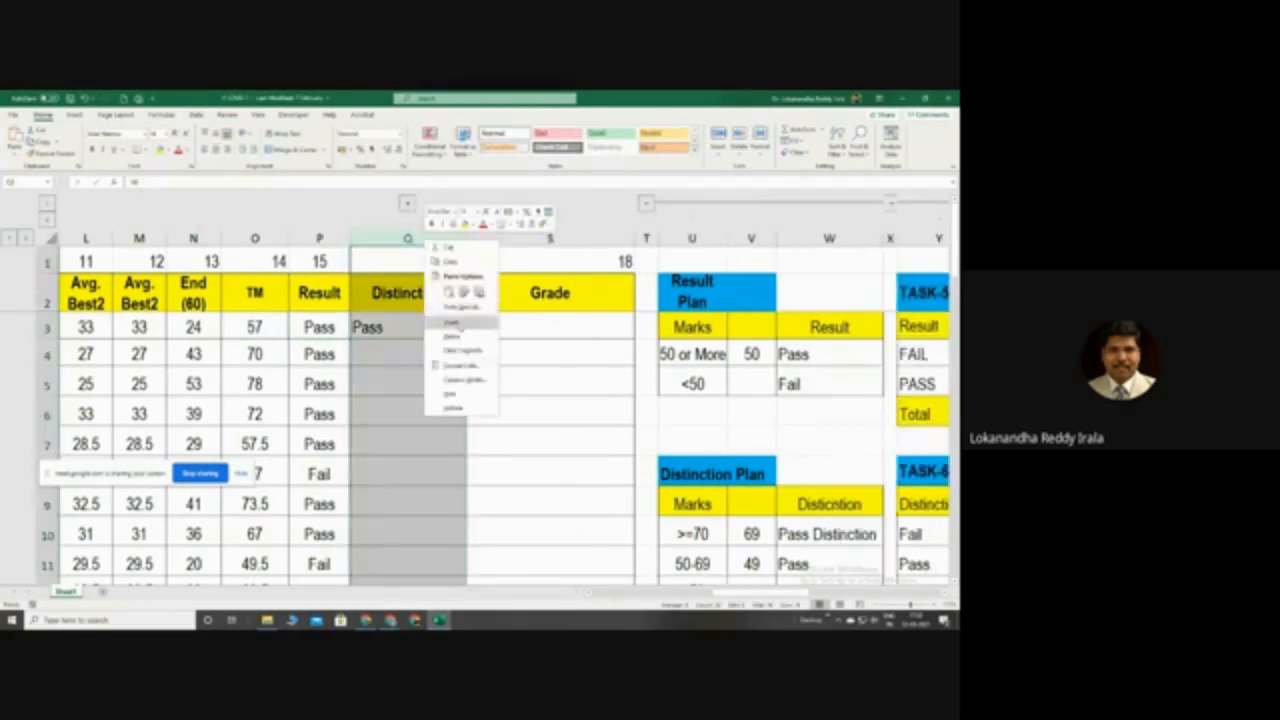
{"action": "left_click", "coordinate": [458, 323]}
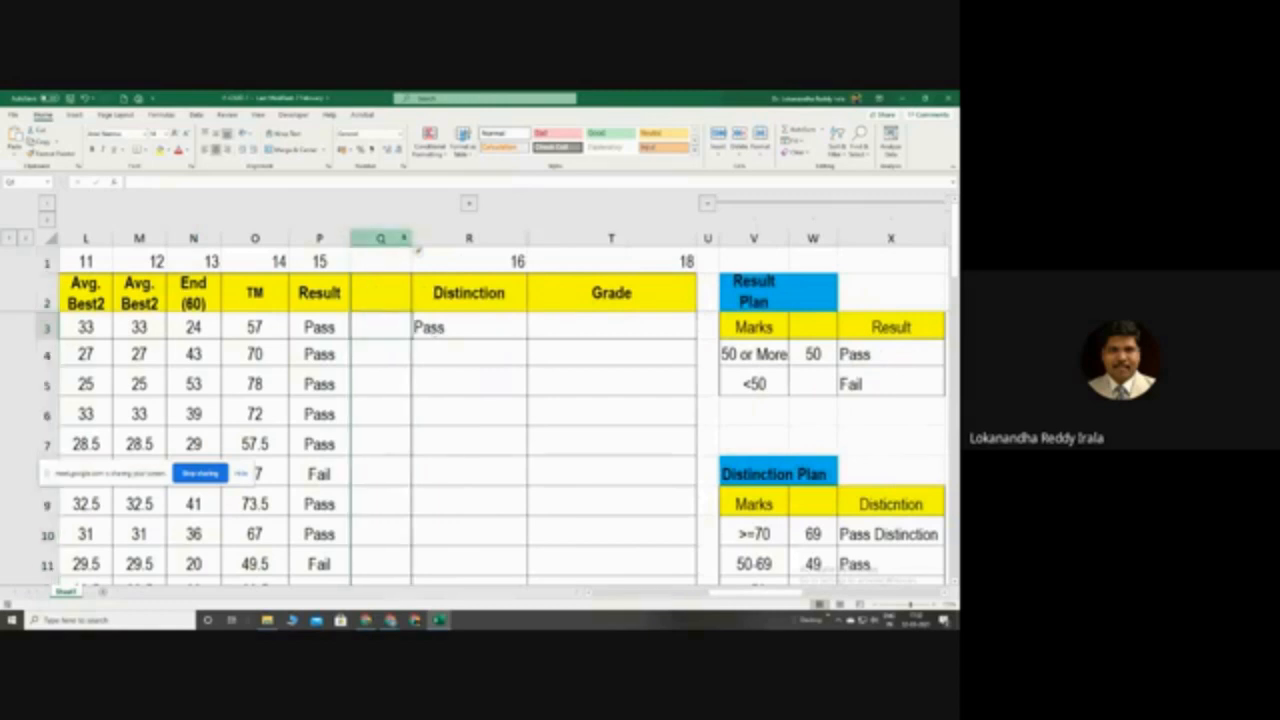
{"action": "left_click_drag", "start_coordinate": [411, 238], "coordinate": [499, 238]}
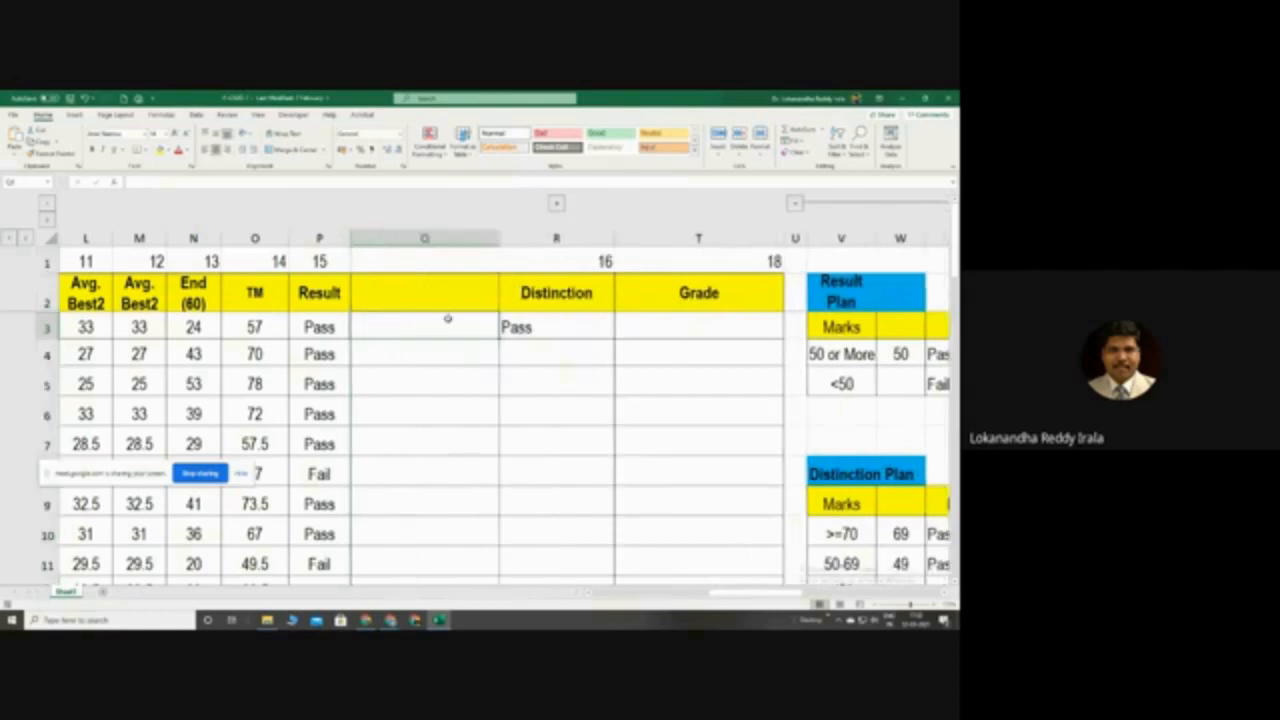
Display the Result formula as text in Q3 with =FORMULATEXT(P3), and widen column Q to fit it
{"action": "type", "text": "=FORM"}
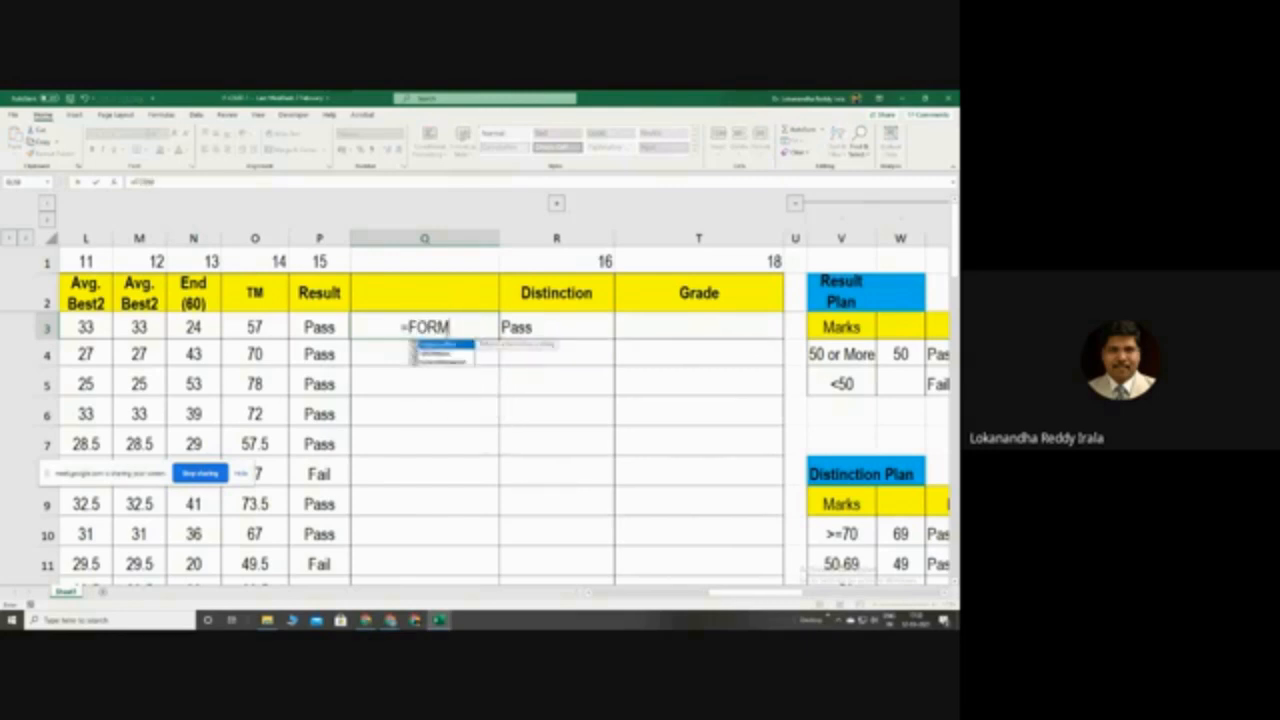
{"action": "type", "text": "ULA"}
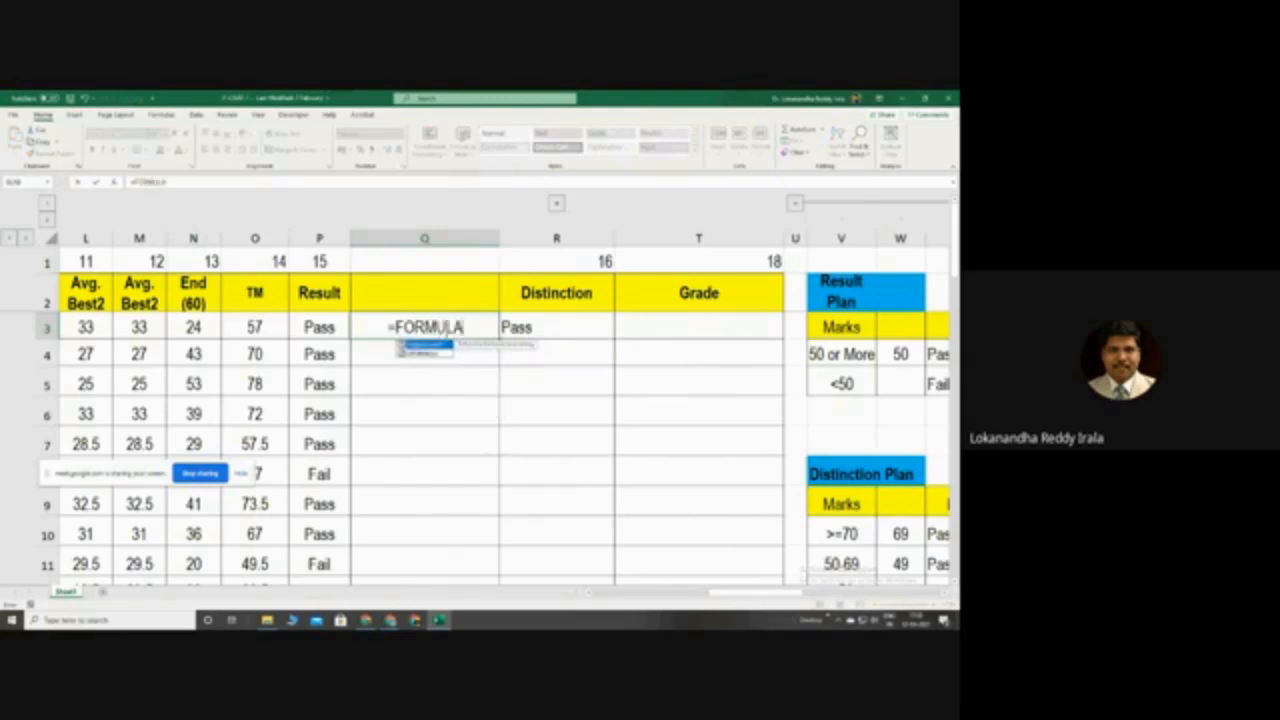
{"action": "key", "text": "Tab"}
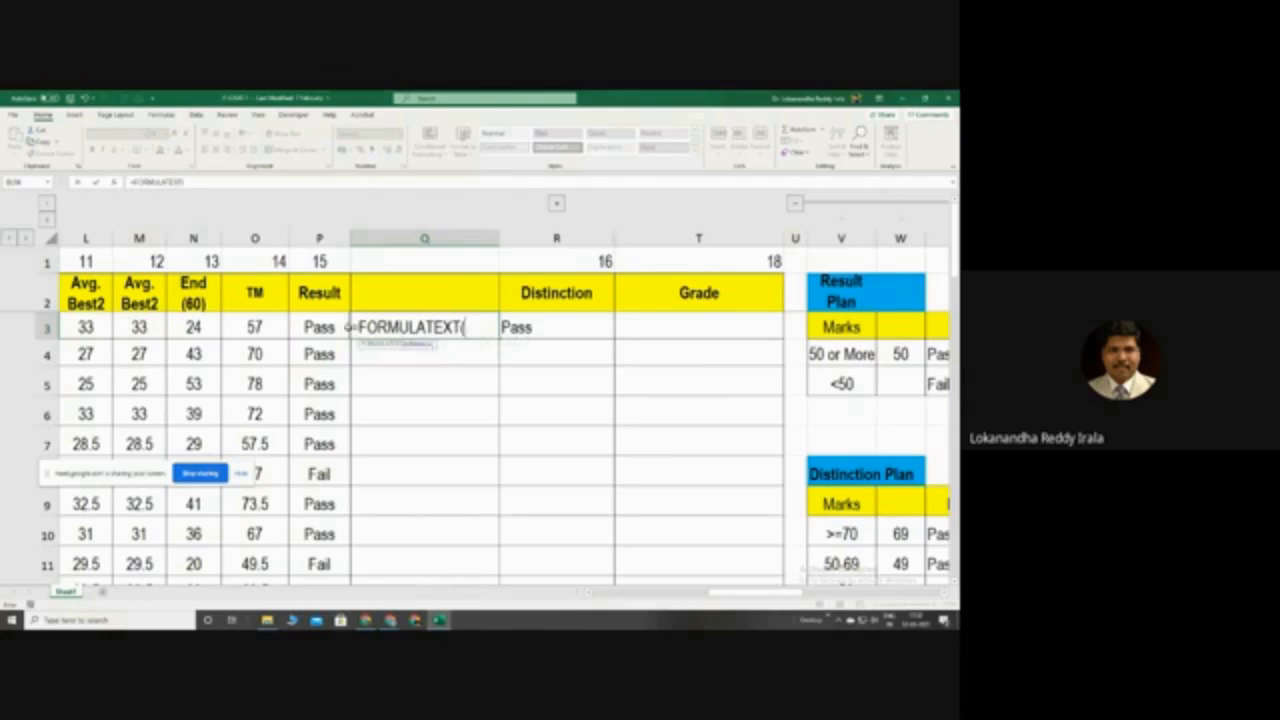
{"action": "left_click", "coordinate": [337, 325]}
{"action": "type", "text": ")"}
{"action": "key", "text": "Return"}
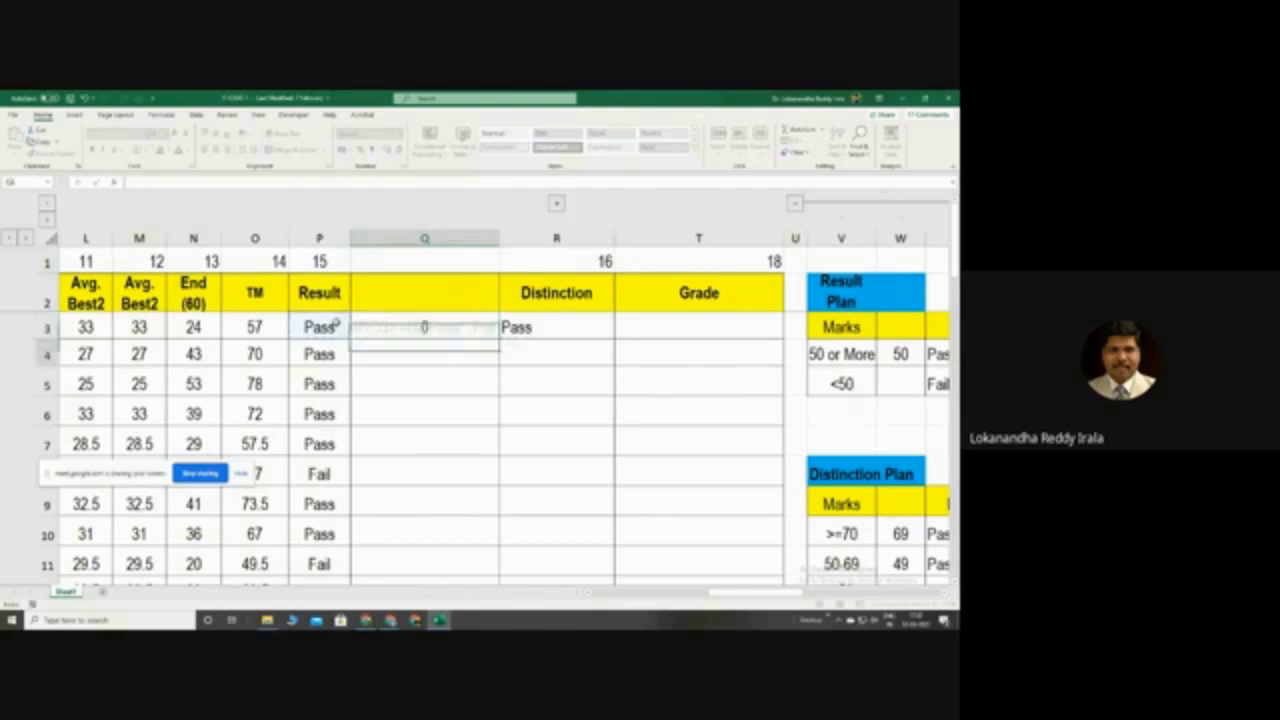
{"action": "left_click_drag", "start_coordinate": [498, 232], "coordinate": [577, 241]}
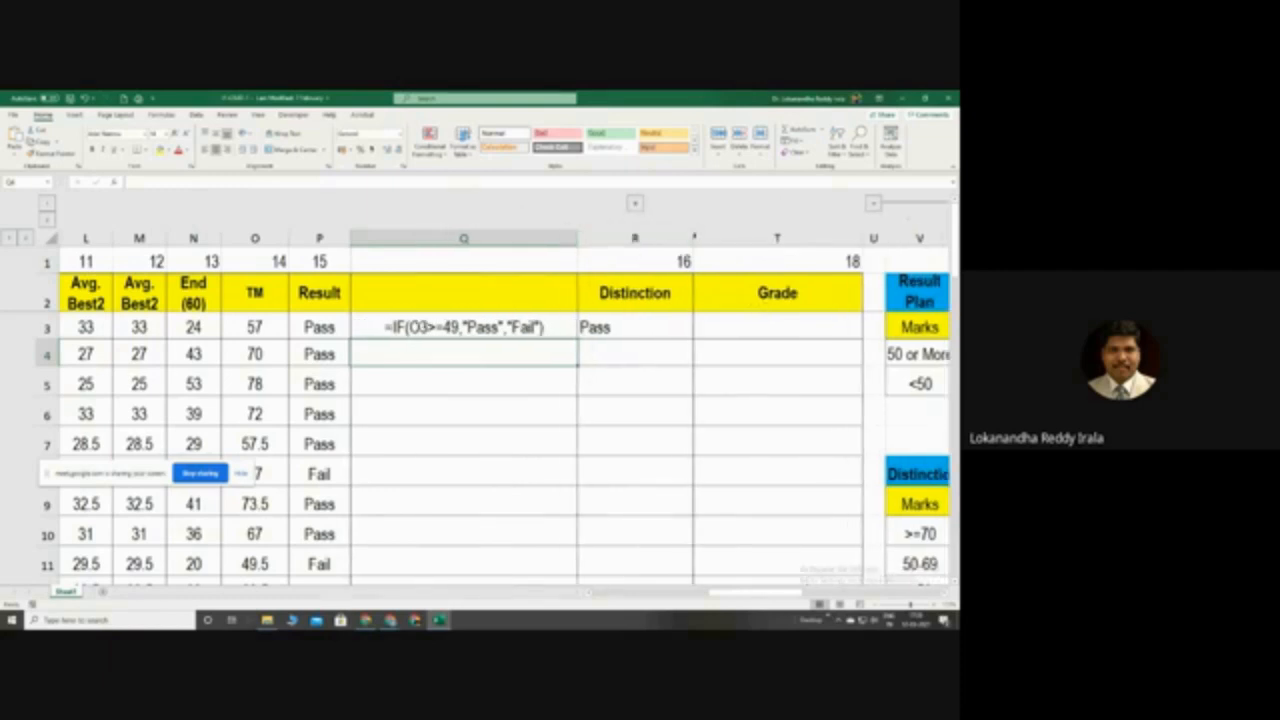
Expand the collapsed column group beside Distinction and rename the Distinction-2 header in S2 as Formula
{"action": "left_click", "coordinate": [637, 204]}
{"action": "left_click", "coordinate": [745, 296]}
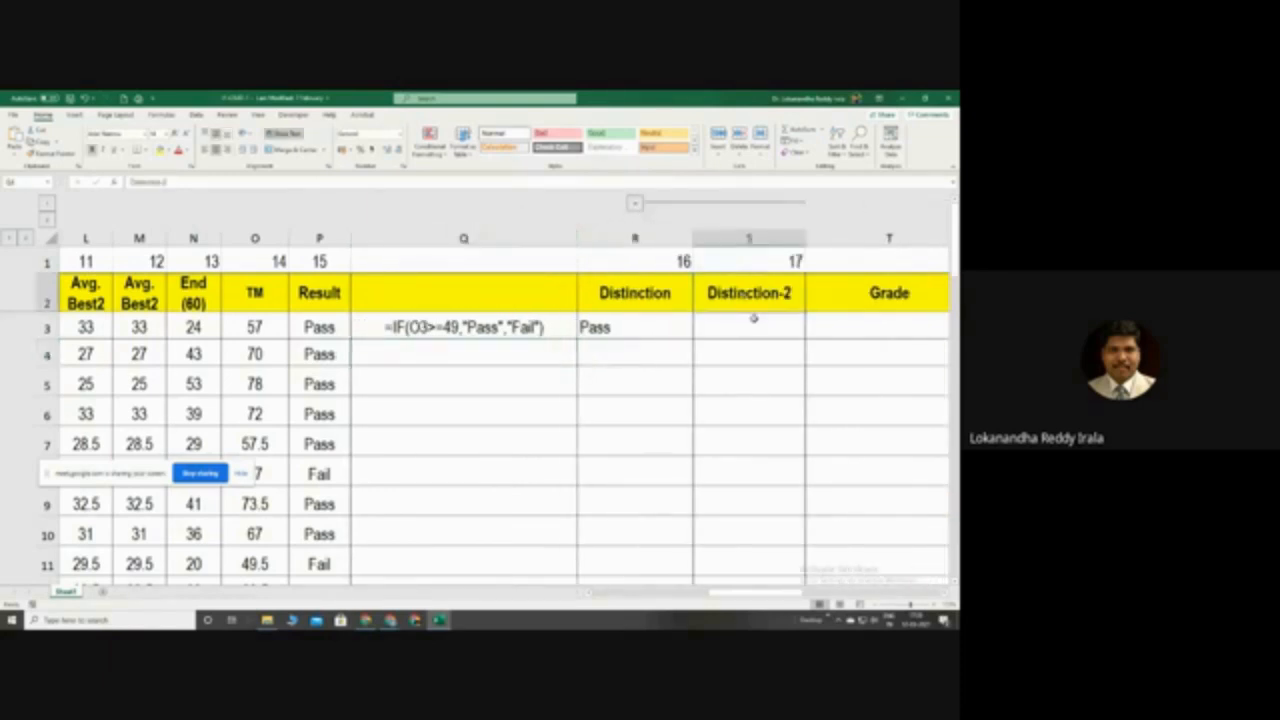
{"action": "type", "text": "Formula"}
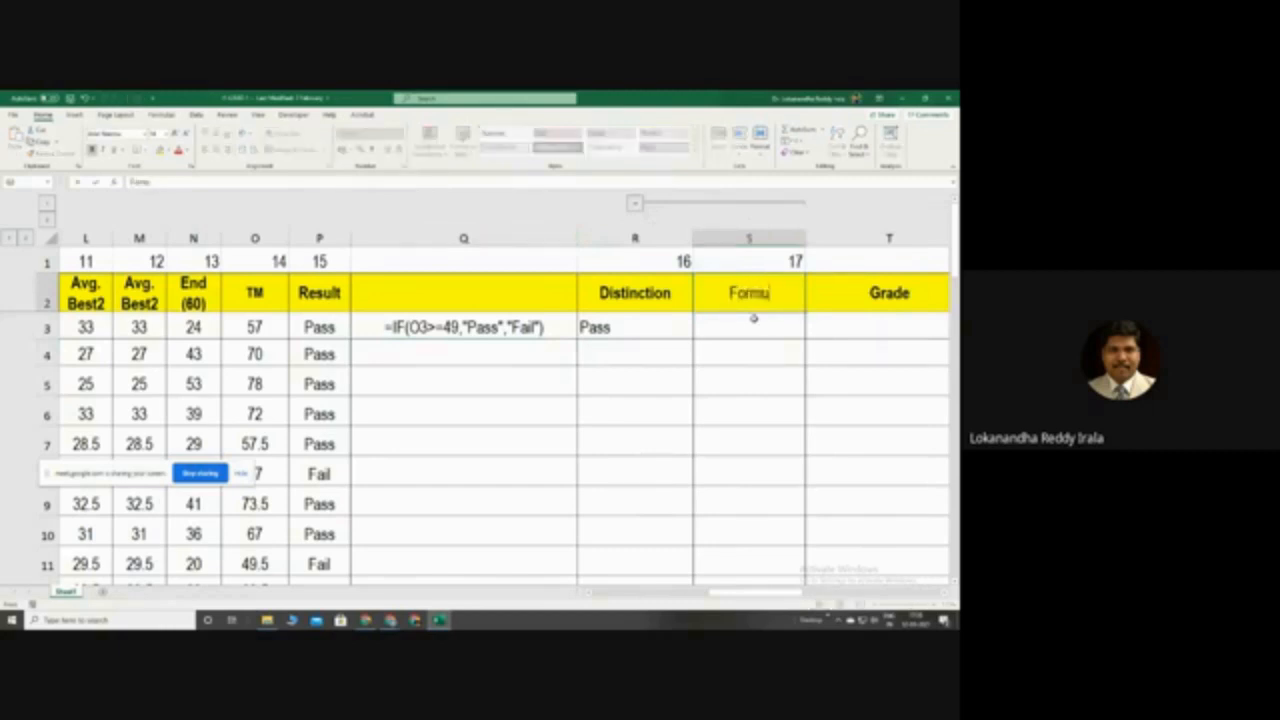
{"action": "left_click", "coordinate": [744, 326]}
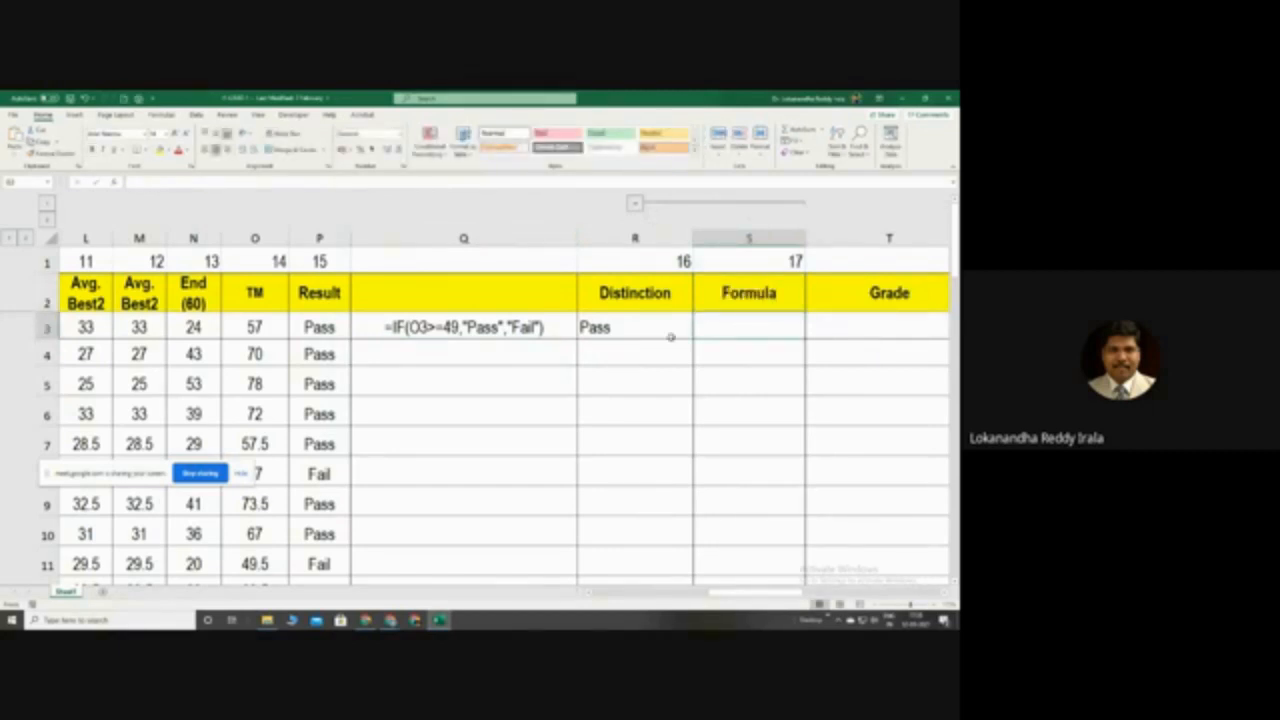
Copy the FORMULATEXT formula from Q3 to S3, and fit the widths of columns S and R to their contents
{"action": "left_click", "coordinate": [427, 327]}
{"action": "key", "text": "ctrl+c"}
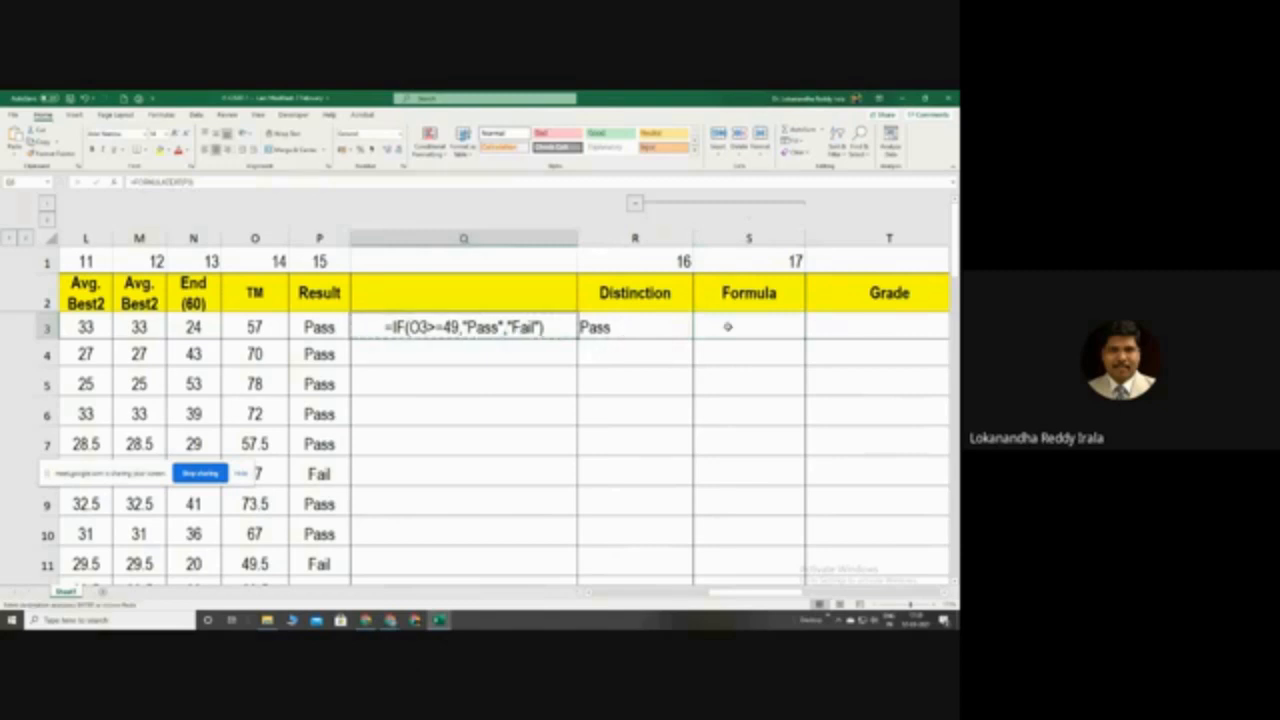
{"action": "left_click", "coordinate": [735, 328]}
{"action": "key", "text": "ctrl+v"}
{"action": "left_click", "coordinate": [750, 376]}
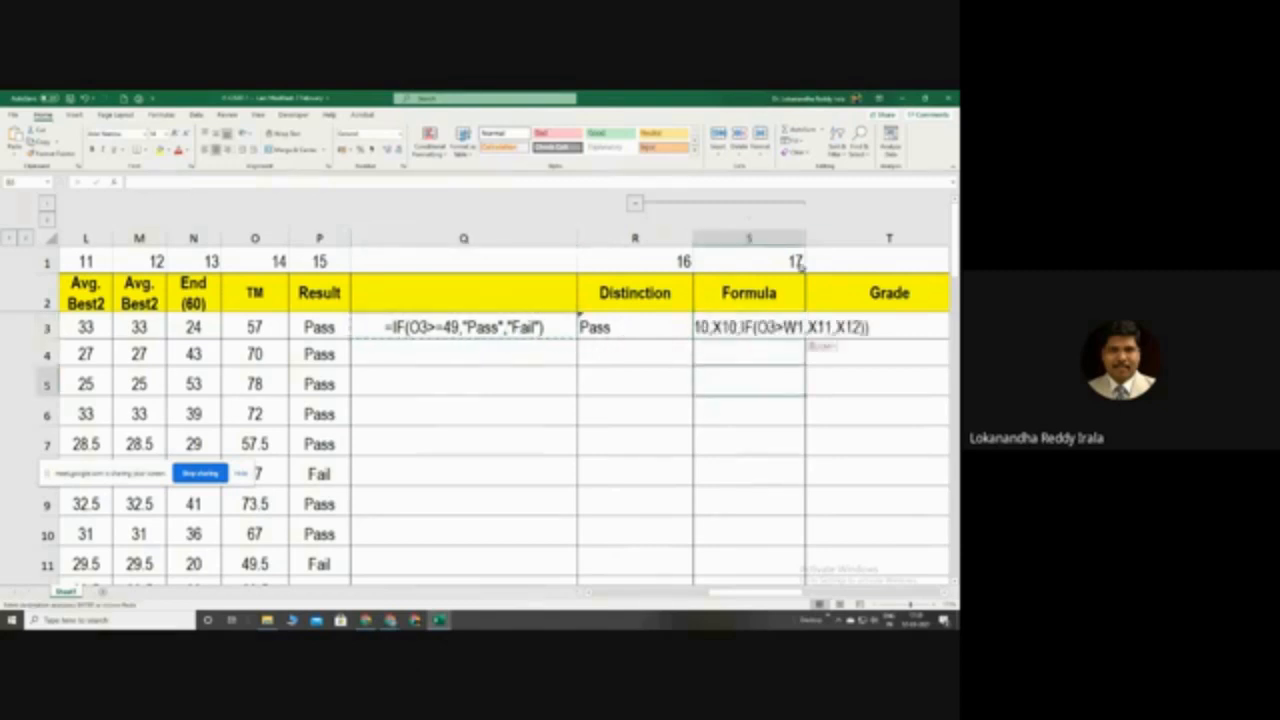
{"action": "left_click_drag", "start_coordinate": [806, 238], "coordinate": [938, 238]}
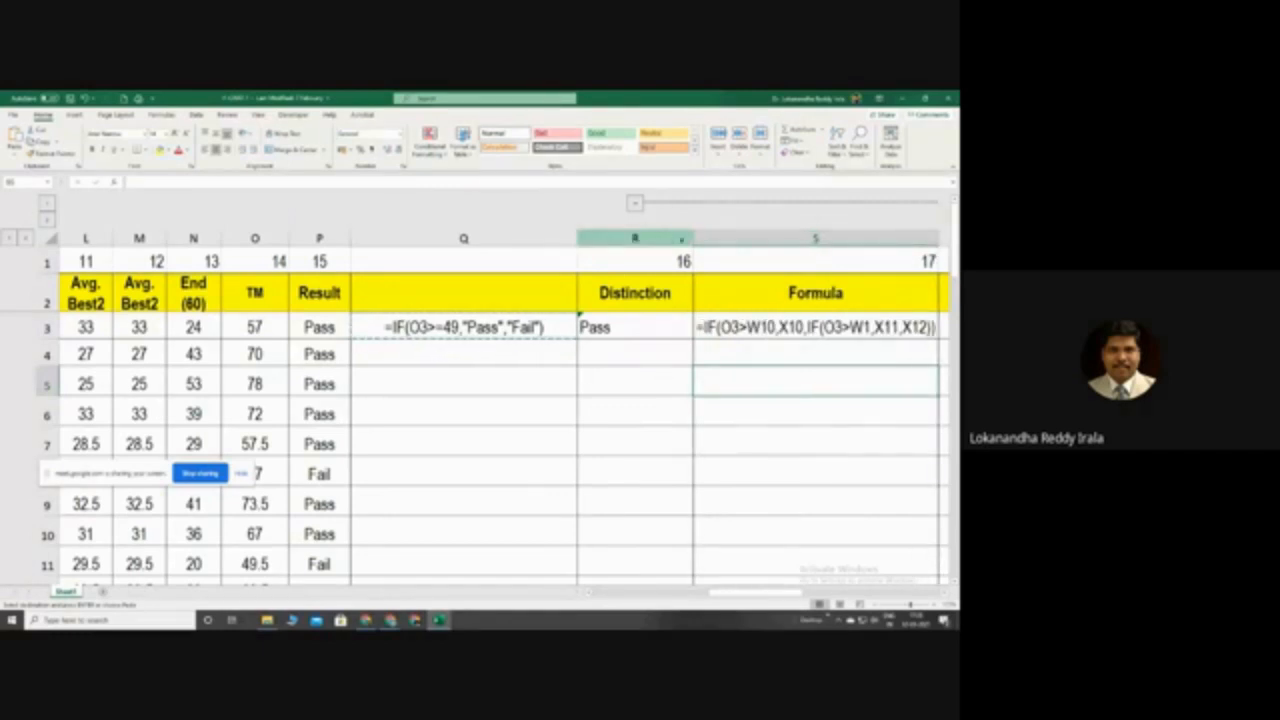
{"action": "double_click", "coordinate": [693, 238]}
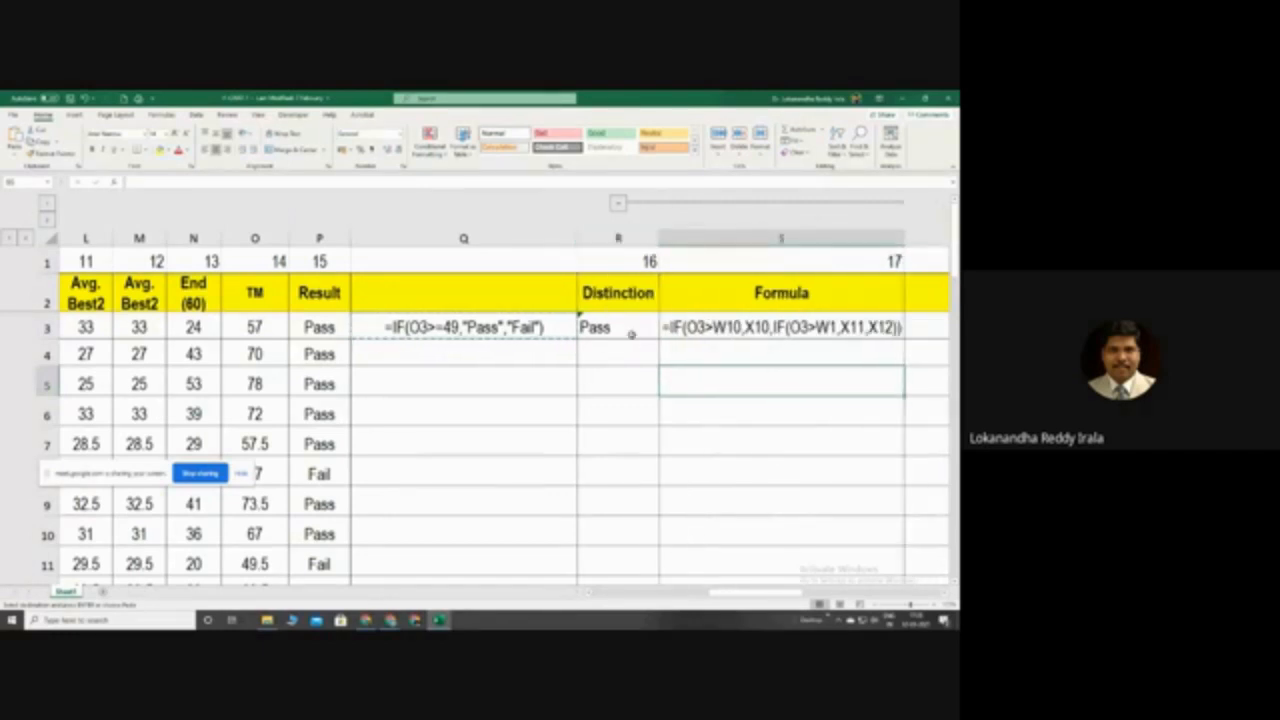
Left-align the contents of column Q
{"action": "left_click", "coordinate": [678, 331]}
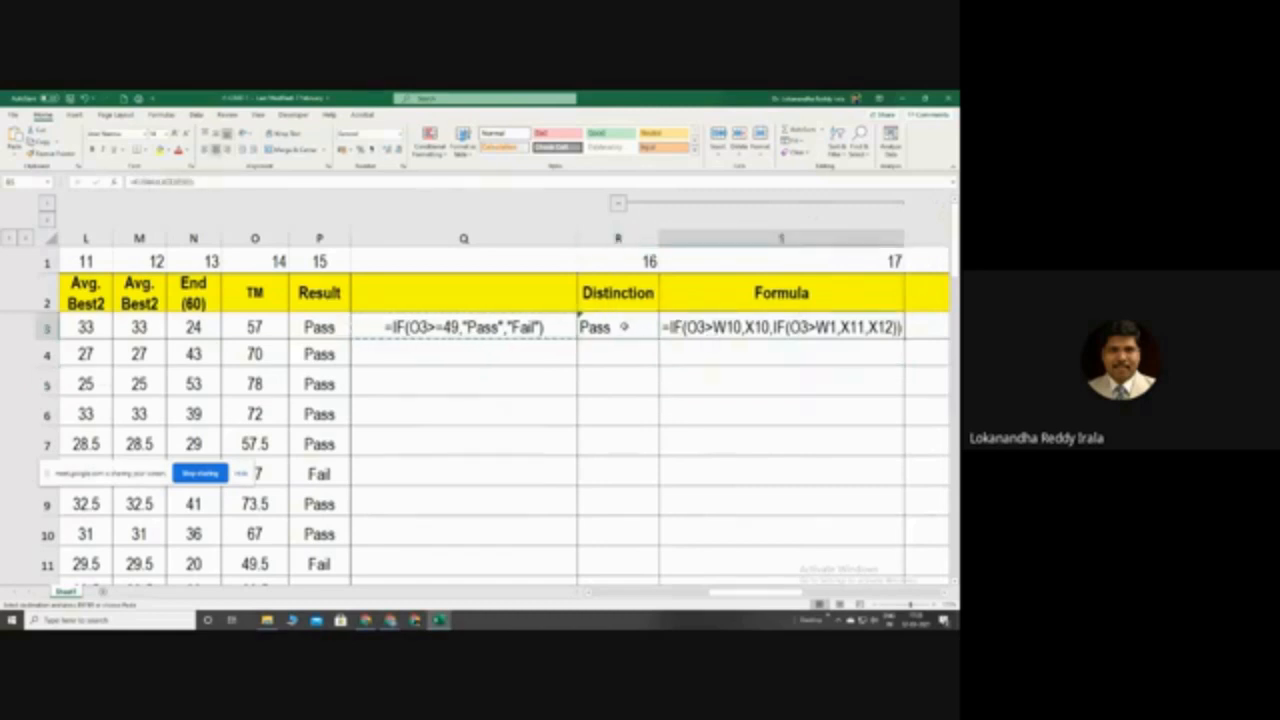
{"action": "left_click", "coordinate": [622, 327]}
{"action": "key", "text": "Left"}
{"action": "key", "text": "Left"}
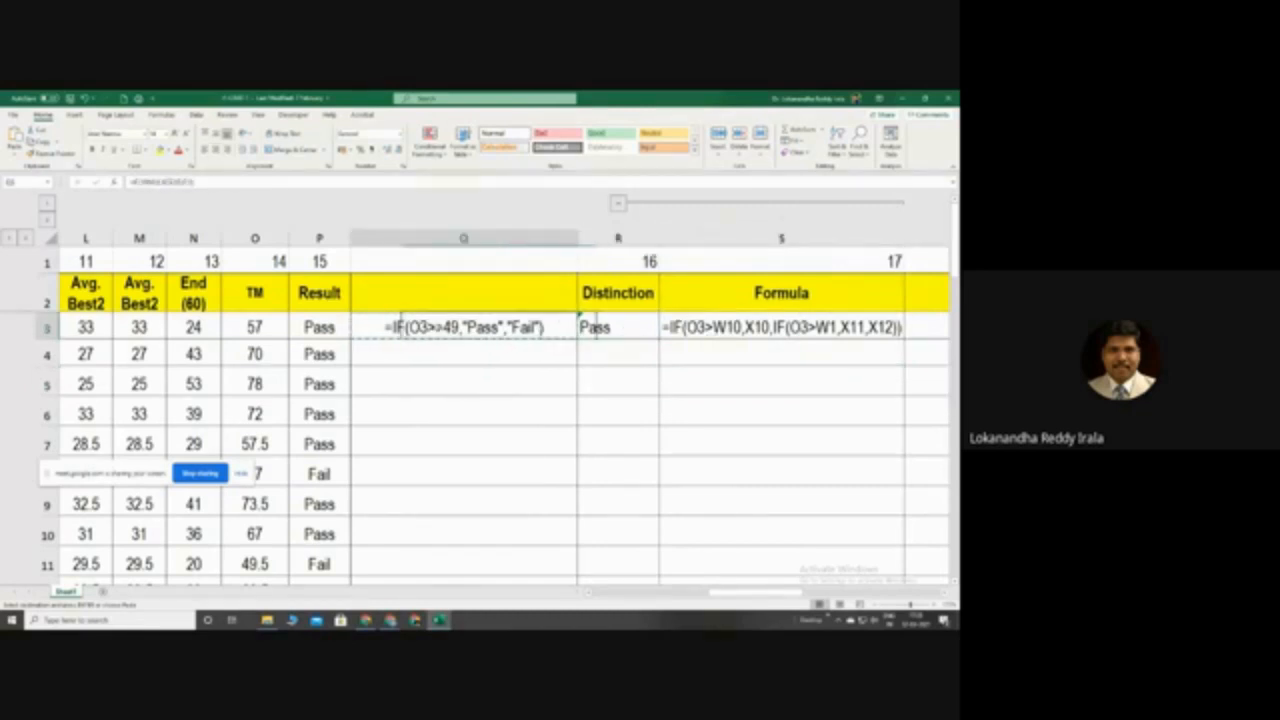
{"action": "left_click", "coordinate": [412, 238]}
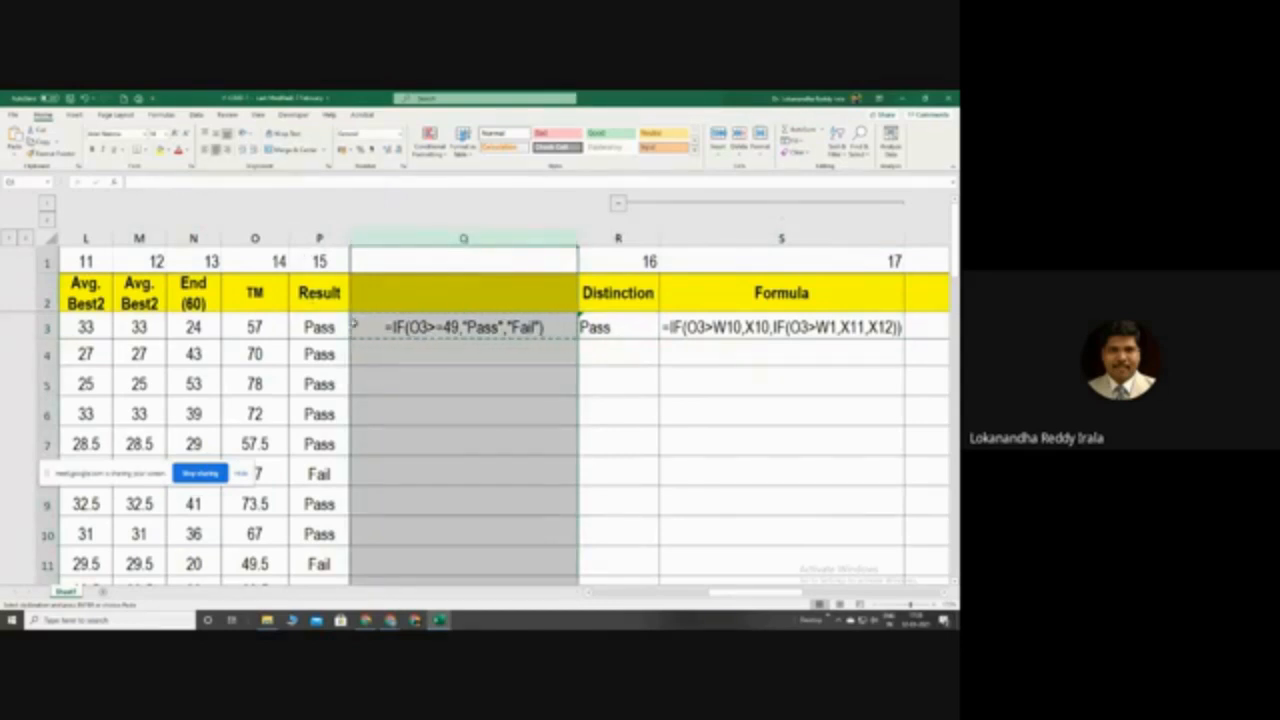
{"action": "left_click", "coordinate": [206, 150]}
{"action": "left_click", "coordinate": [408, 400]}
{"action": "left_click", "coordinate": [497, 333]}
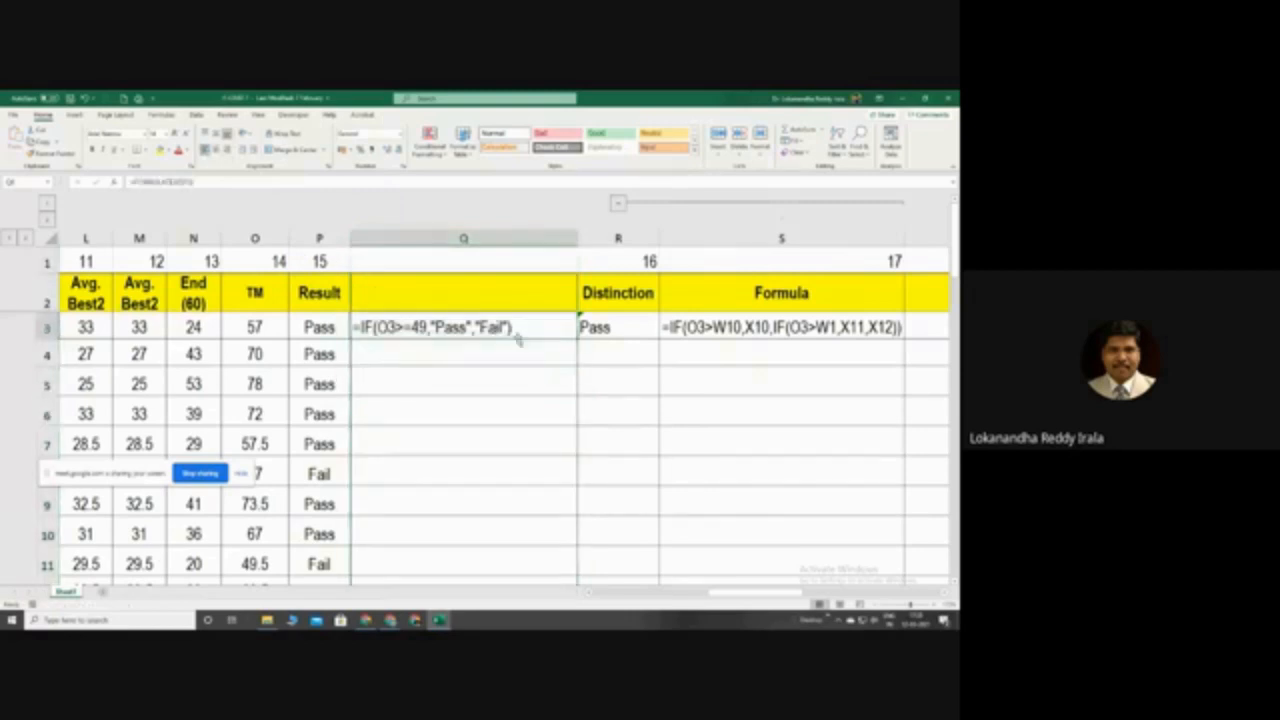
Try to fill the Result formula text from Q3 down column Q and compare Q3 with Q4
{"action": "left_click_drag", "start_coordinate": [577, 341], "coordinate": [577, 530]}
{"action": "left_click_drag", "start_coordinate": [583, 617], "coordinate": [554, 523]}
{"action": "scroll", "coordinate": [551, 526], "scroll_direction": "up", "scroll_amount": 3}
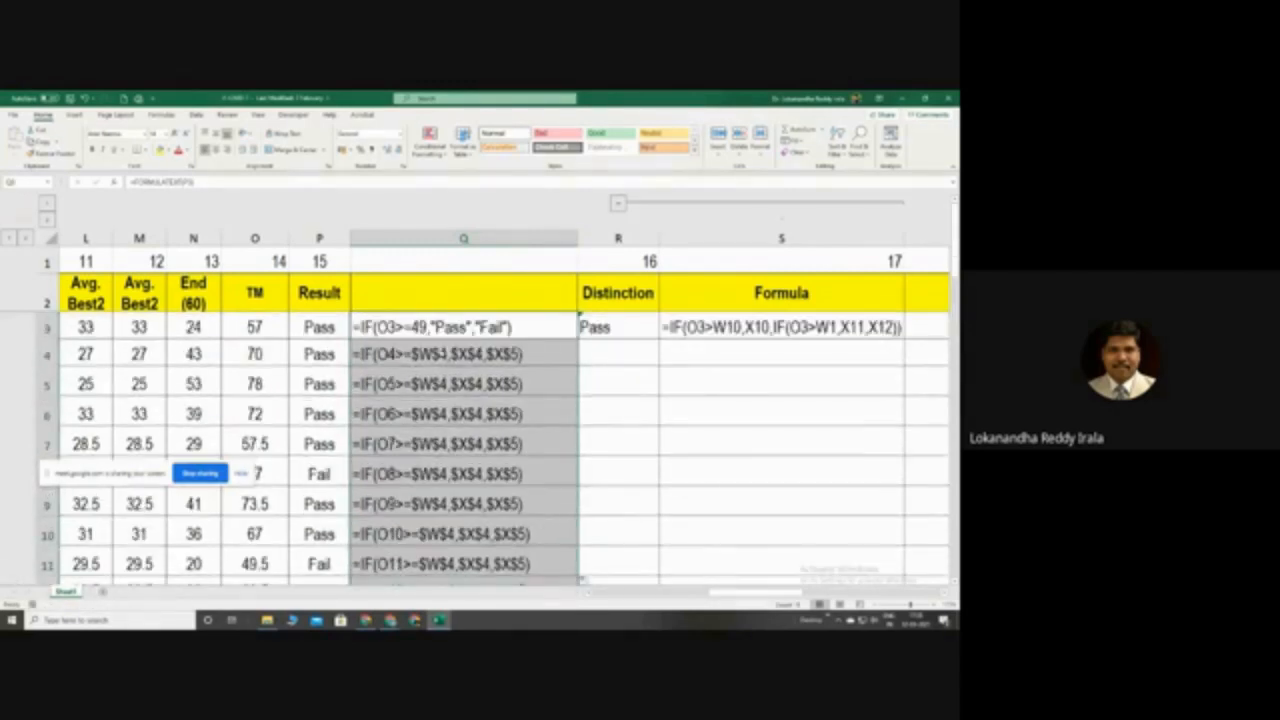
{"action": "left_click", "coordinate": [470, 327]}
{"action": "left_click_drag", "start_coordinate": [576, 340], "coordinate": [577, 450]}
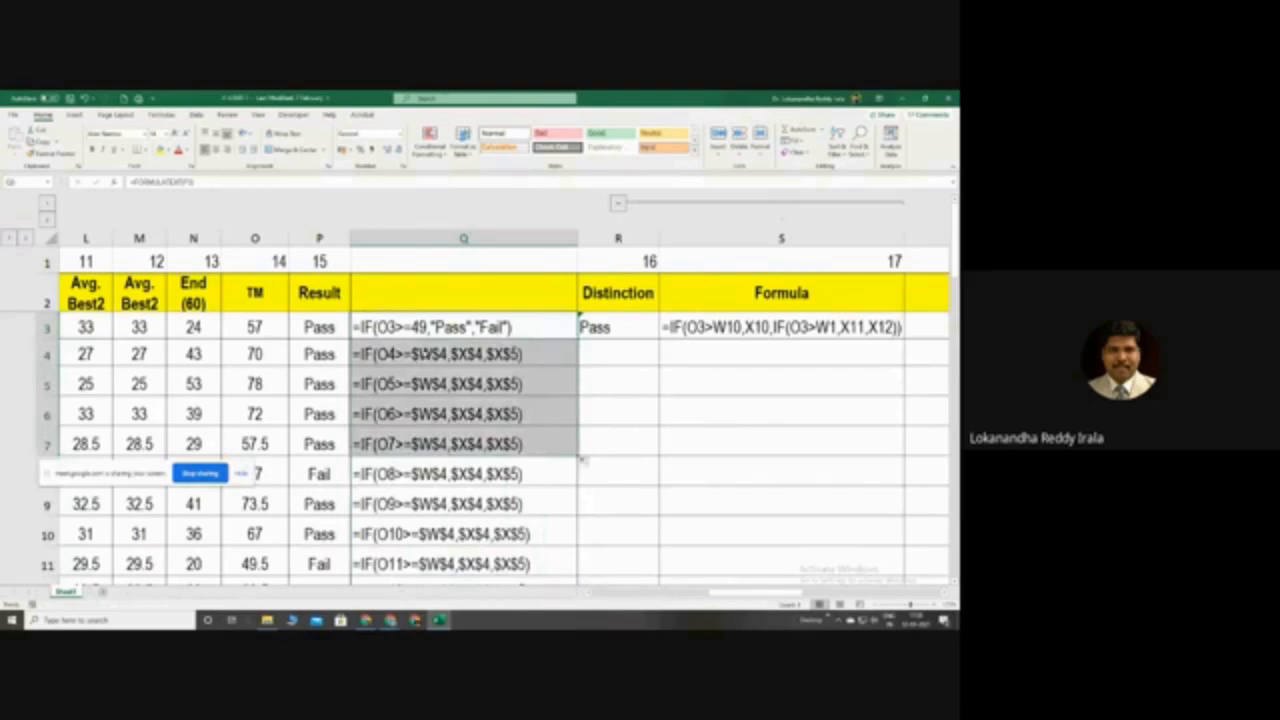
{"action": "left_click", "coordinate": [431, 351]}
{"action": "left_click", "coordinate": [441, 324]}
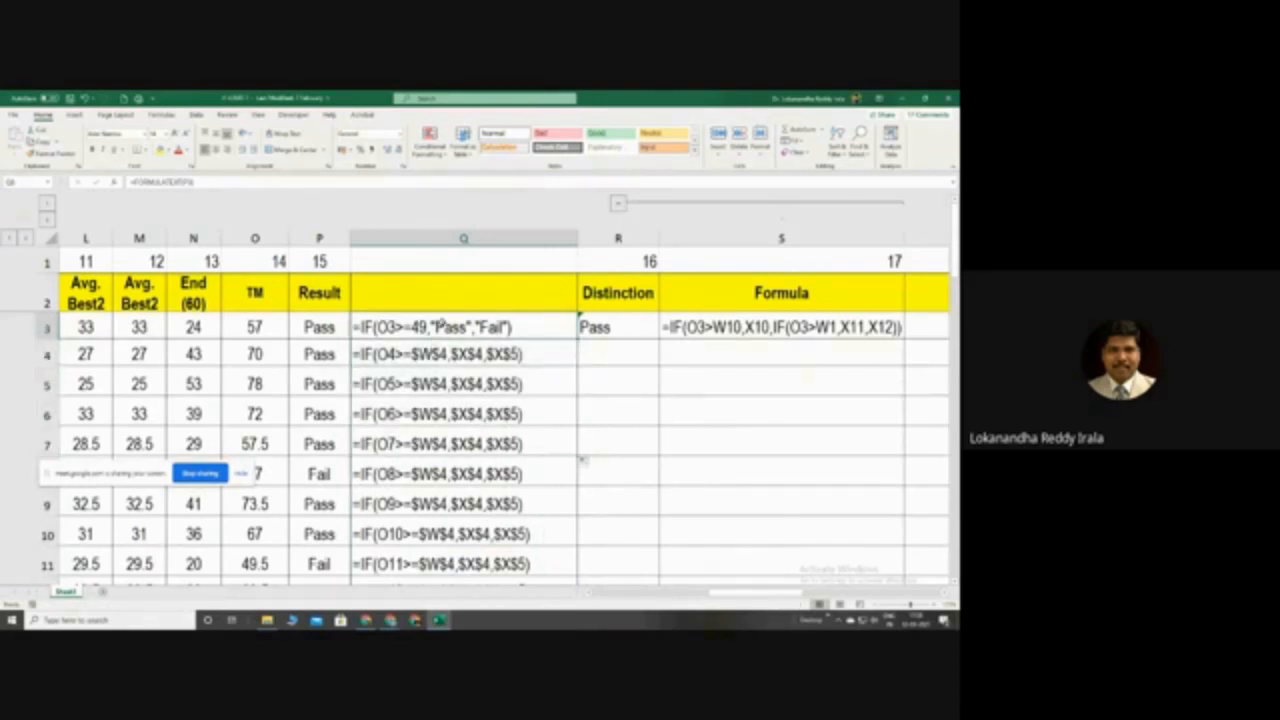
Clear the filled formula text below Q3
{"action": "left_click", "coordinate": [434, 353]}
{"action": "left_click_drag", "start_coordinate": [435, 353], "coordinate": [453, 567]}
{"action": "key", "text": "Delete"}
{"action": "scroll", "coordinate": [447, 504], "scroll_direction": "up", "scroll_amount": 1}
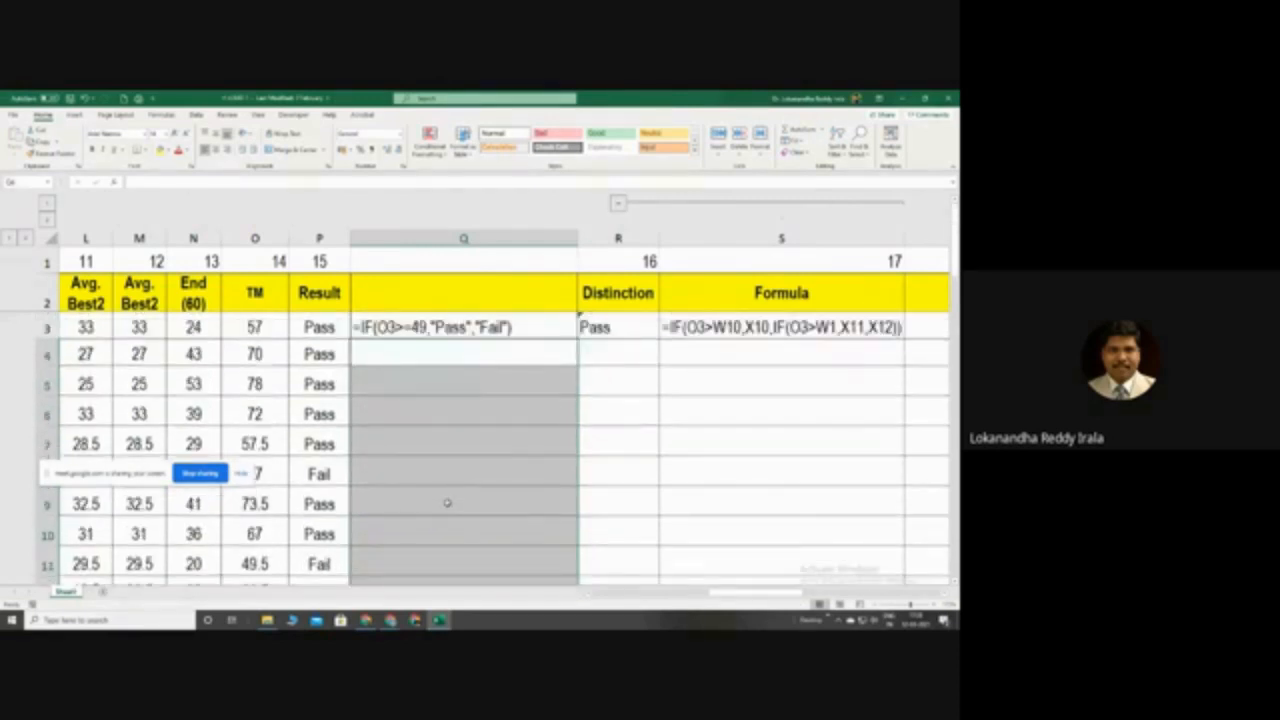
Fill the formula text from Q3 down to Q6 again, and clear the filled cells
{"action": "left_click", "coordinate": [424, 324]}
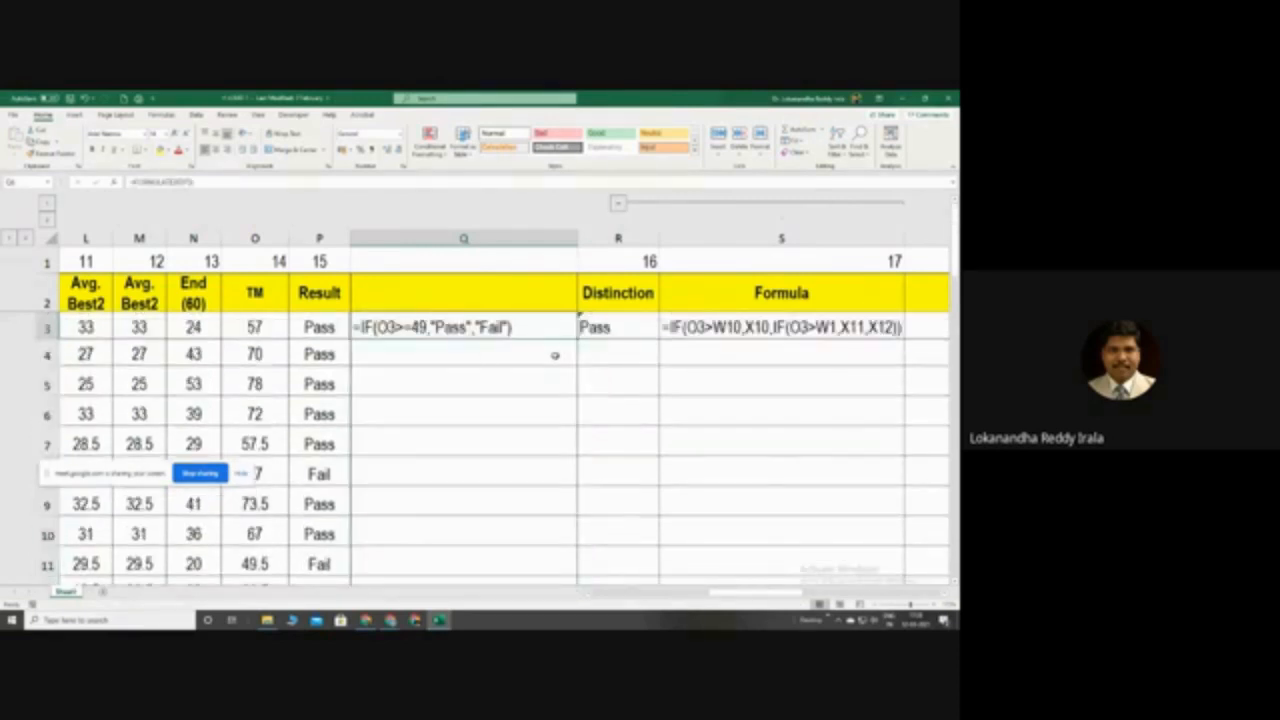
{"action": "left_click_drag", "start_coordinate": [577, 341], "coordinate": [572, 428]}
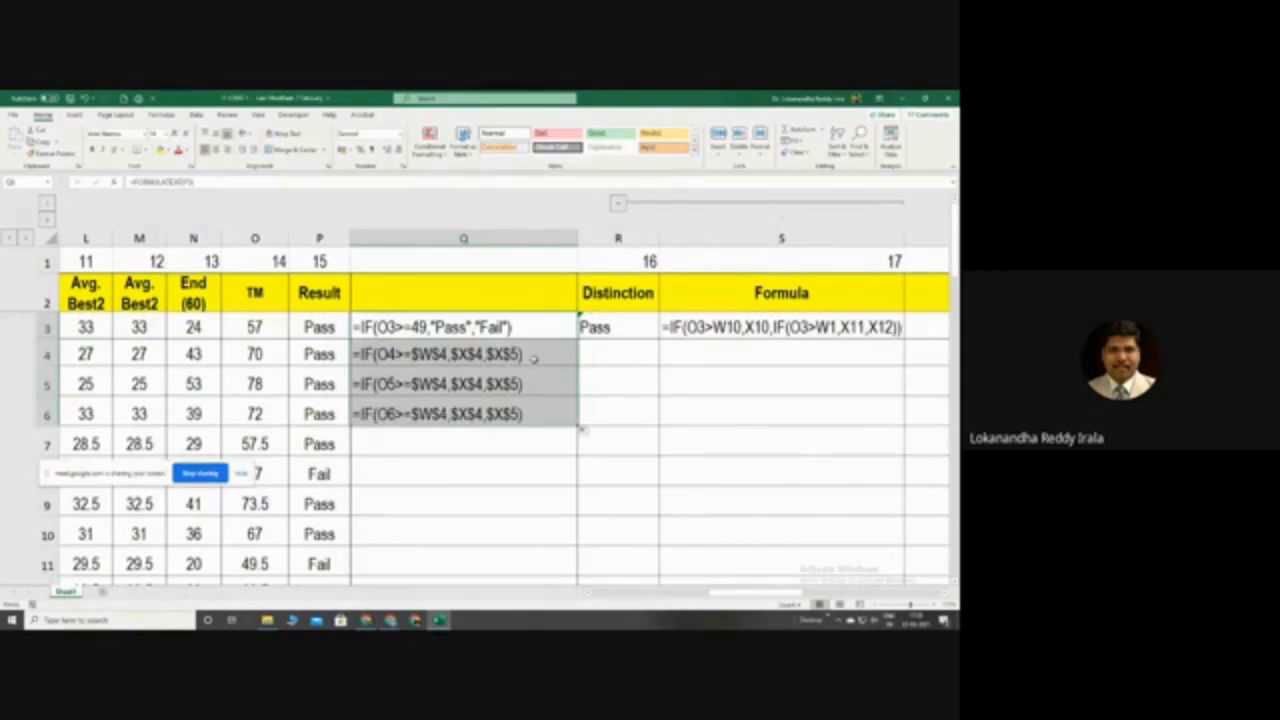
{"action": "left_click", "coordinate": [533, 356]}
{"action": "left_click", "coordinate": [521, 327]}
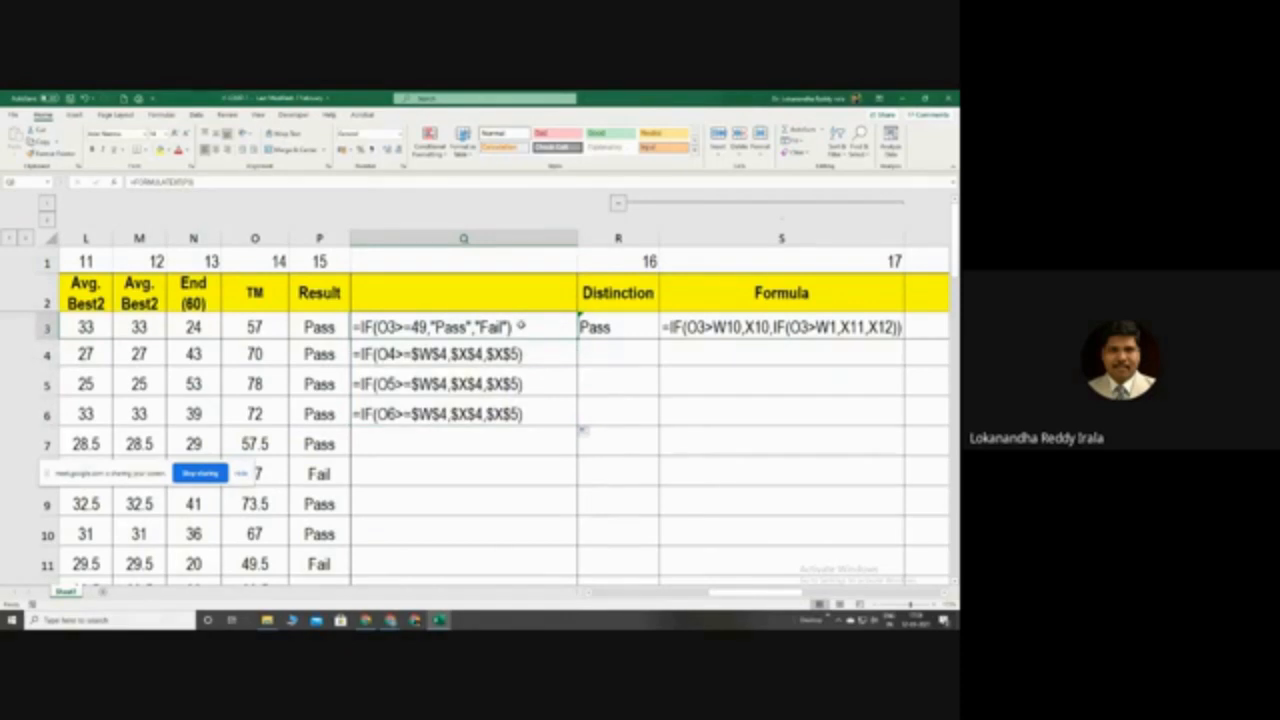
{"action": "left_click_drag", "start_coordinate": [505, 355], "coordinate": [509, 435]}
{"action": "key", "text": "Delete"}
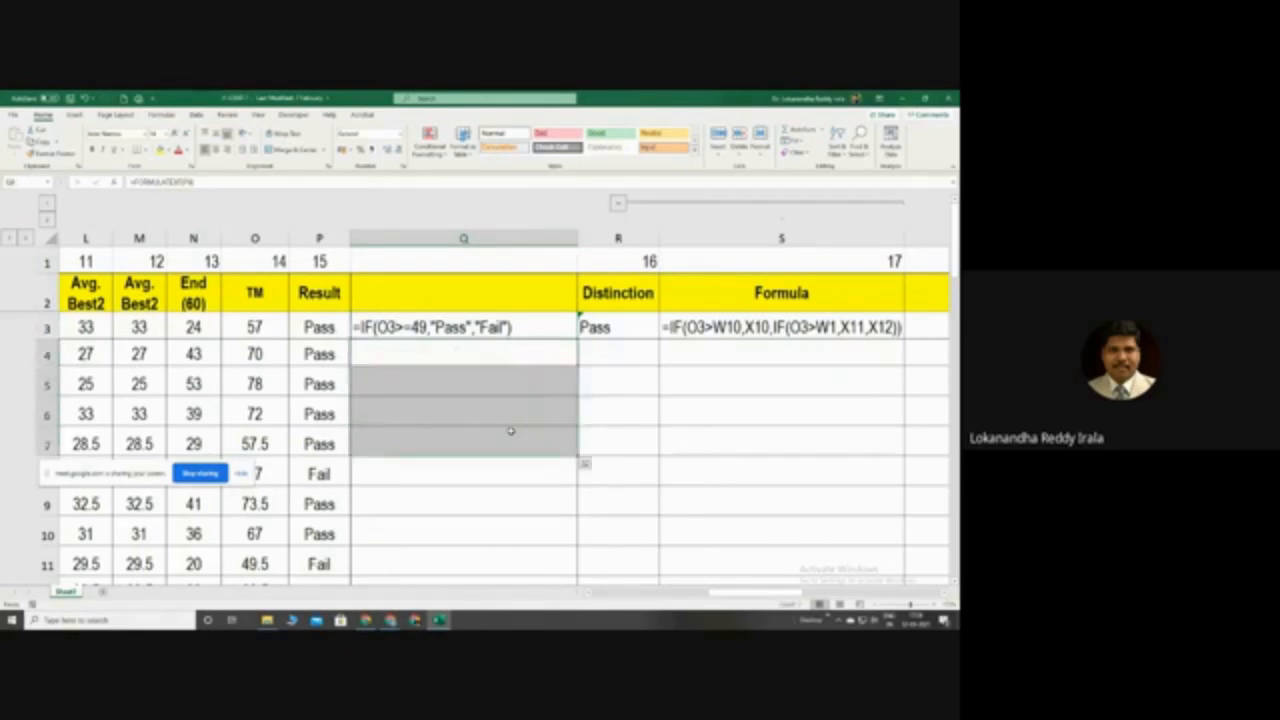
Copy the formula text cell Q3 and paste it into Q4:Q8
{"action": "left_click", "coordinate": [356, 331]}
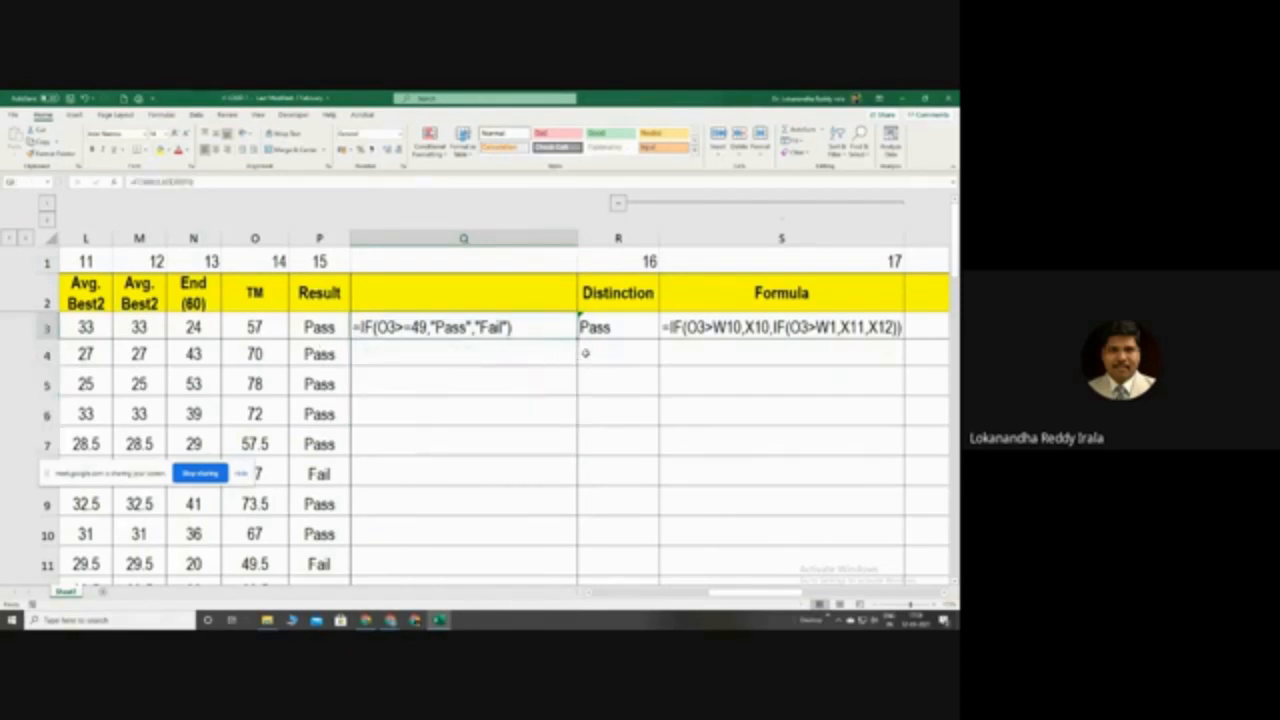
{"action": "left_click", "coordinate": [526, 346]}
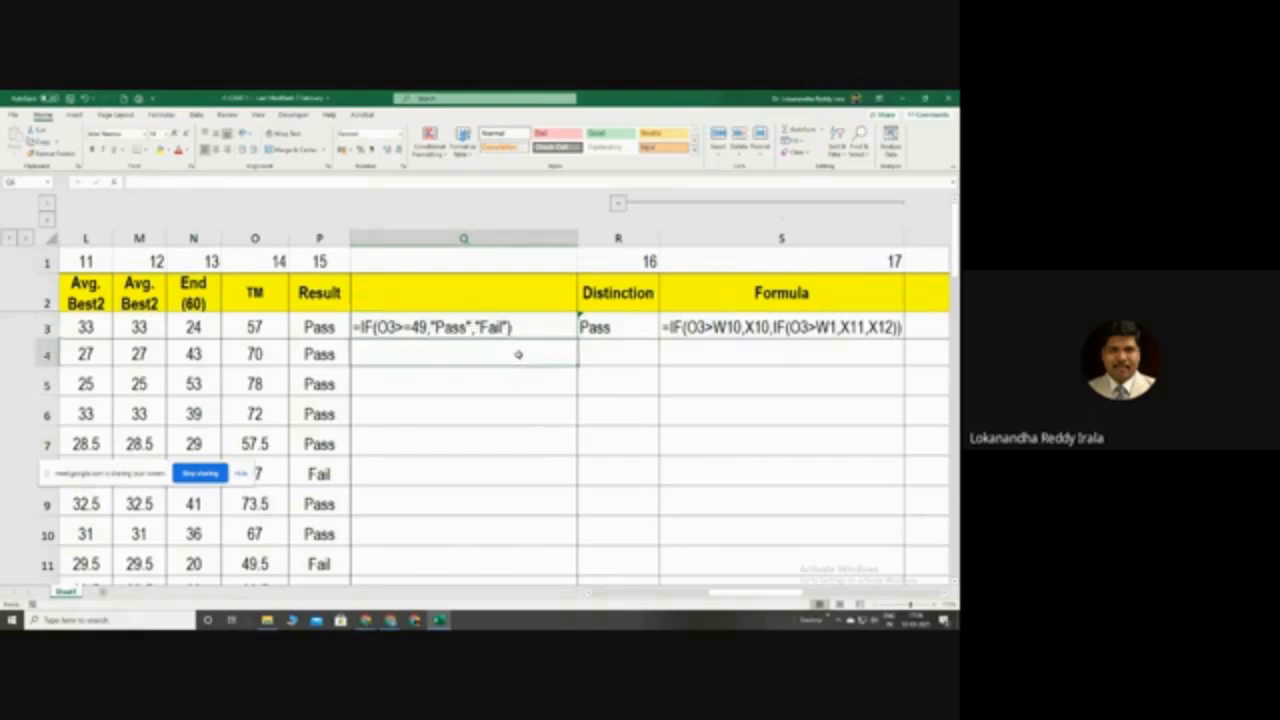
{"action": "left_click", "coordinate": [510, 330]}
{"action": "key", "text": "ctrl+c"}
{"action": "left_click_drag", "start_coordinate": [457, 349], "coordinate": [451, 463]}
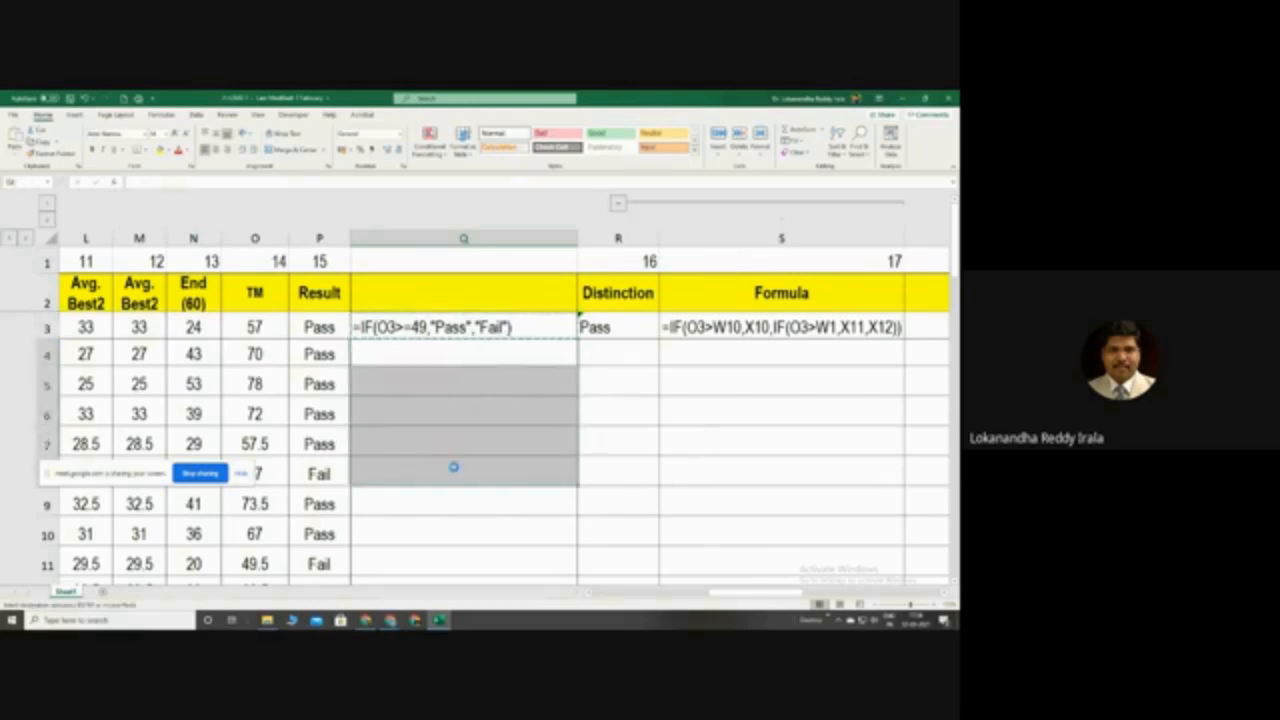
{"action": "key", "text": "ctrl+v"}
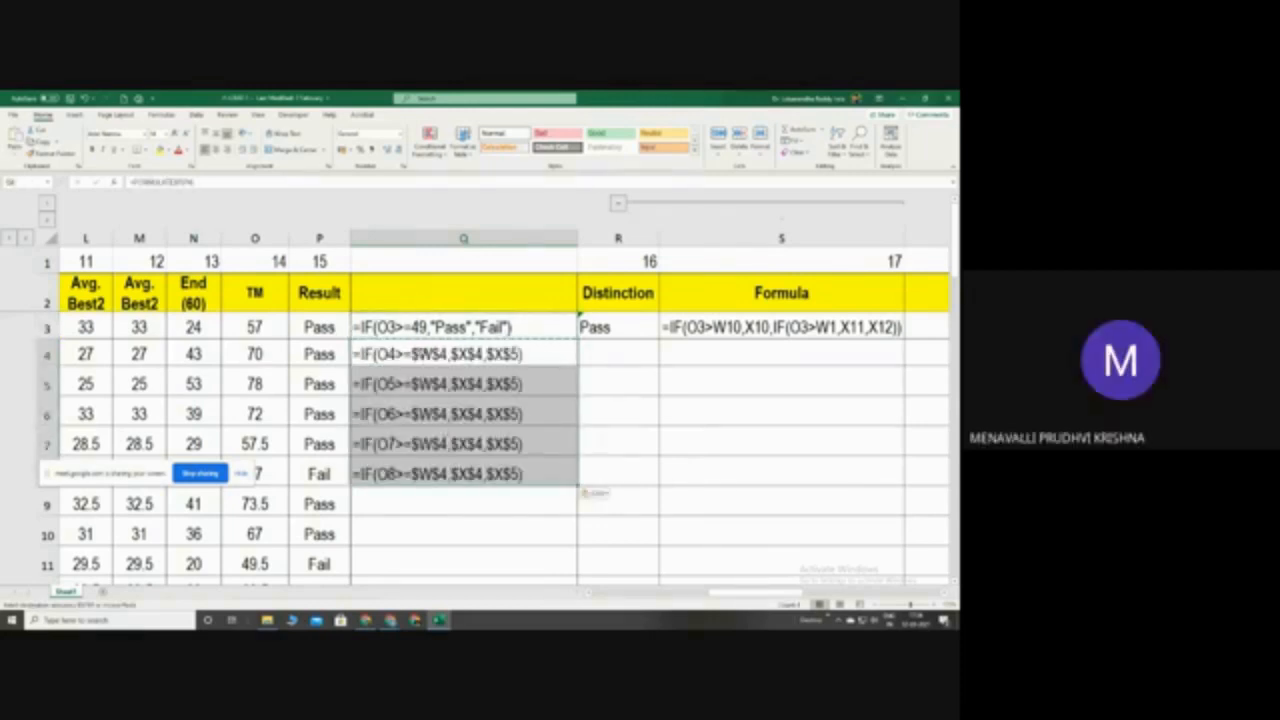
Inspect the formula in Q4, and clear the pasted cells Q4:Q8
{"action": "double_click", "coordinate": [421, 354]}
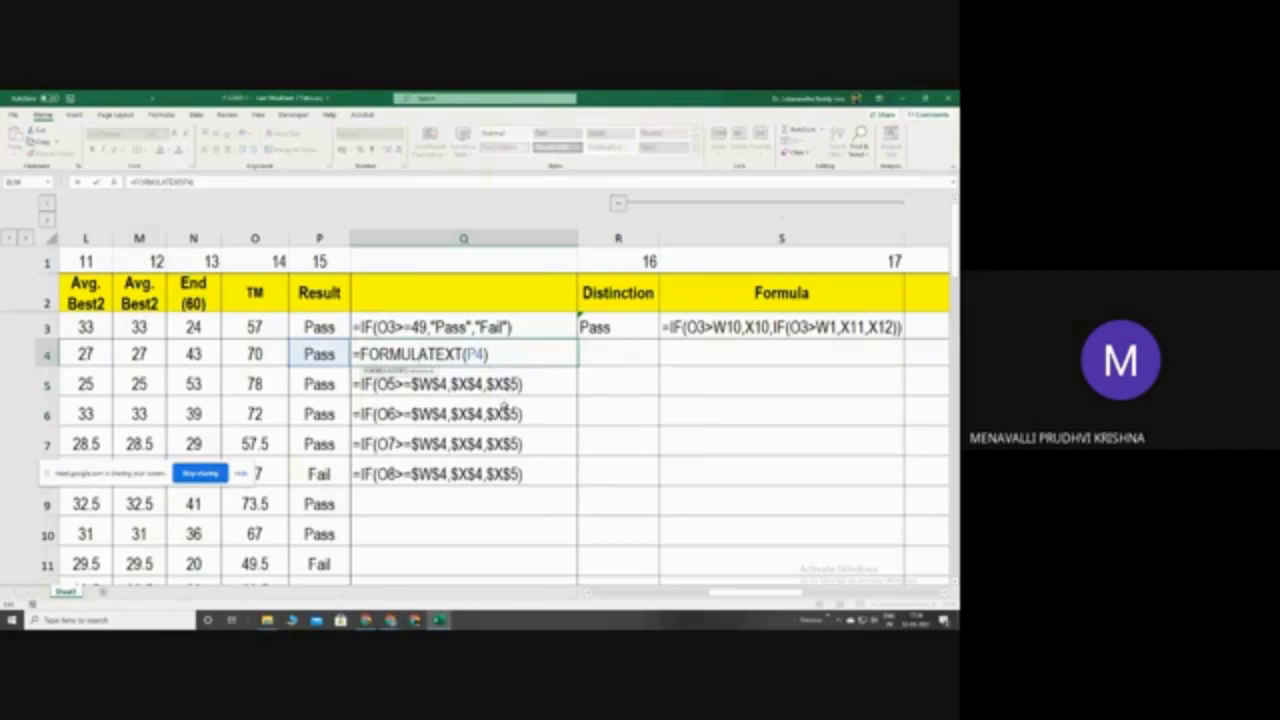
{"action": "key", "text": "Escape"}
{"action": "left_click_drag", "start_coordinate": [507, 358], "coordinate": [511, 476]}
{"action": "key", "text": "Delete"}
{"action": "left_click", "coordinate": [530, 336]}
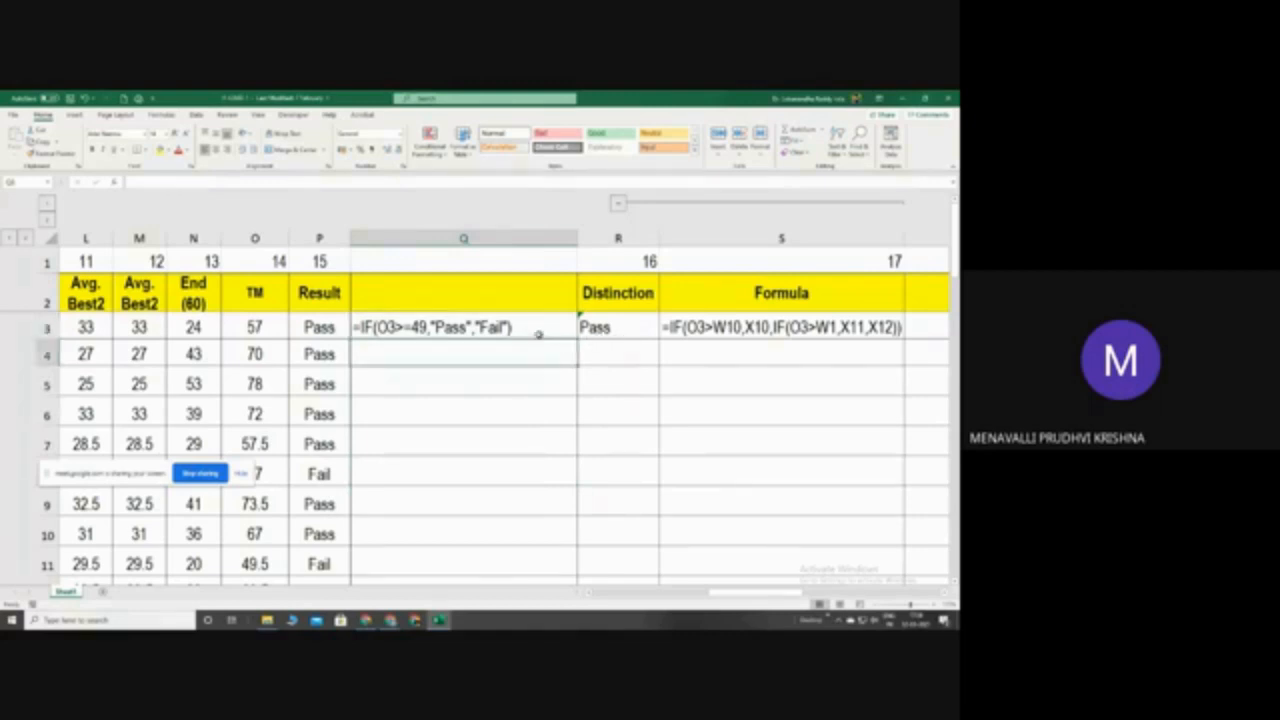
Fill the literal-value Result formula from P3 down column P
{"action": "left_click", "coordinate": [324, 318]}
{"action": "key", "text": "Down"}
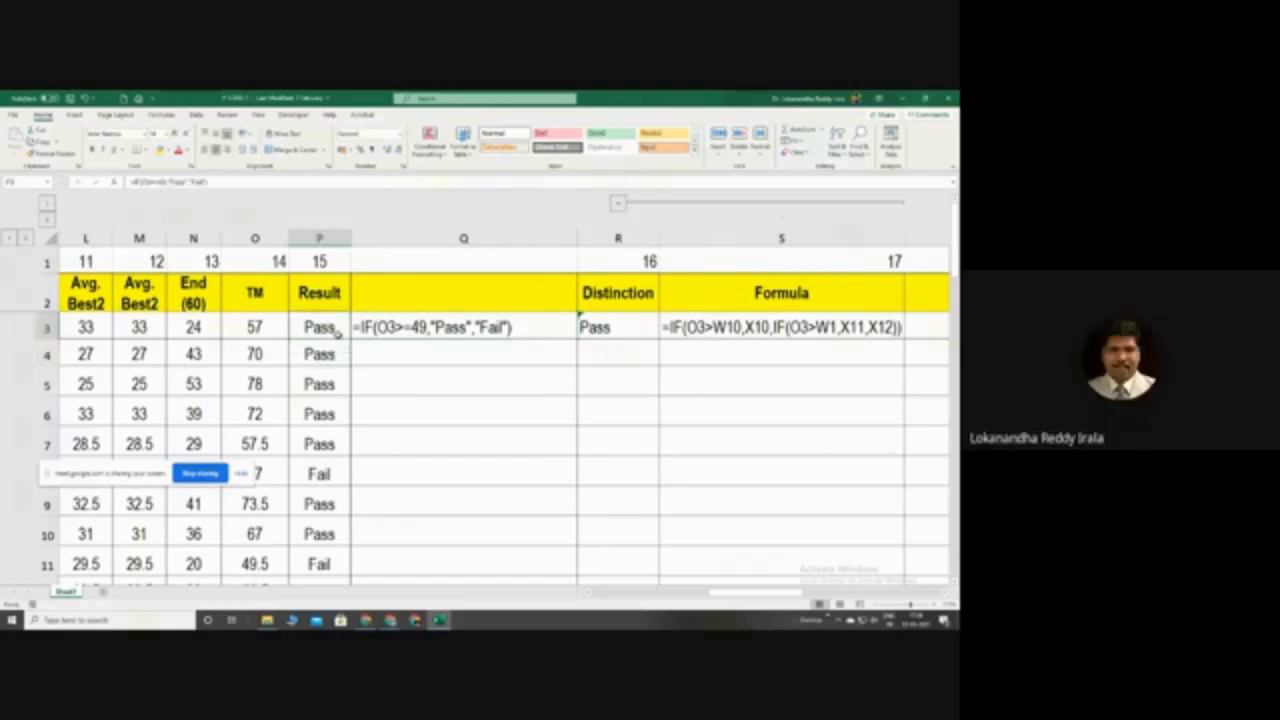
{"action": "left_click", "coordinate": [330, 325]}
{"action": "left_click_drag", "start_coordinate": [350, 339], "coordinate": [356, 533]}
{"action": "scroll", "coordinate": [450, 500], "scroll_direction": "up", "scroll_amount": 2}
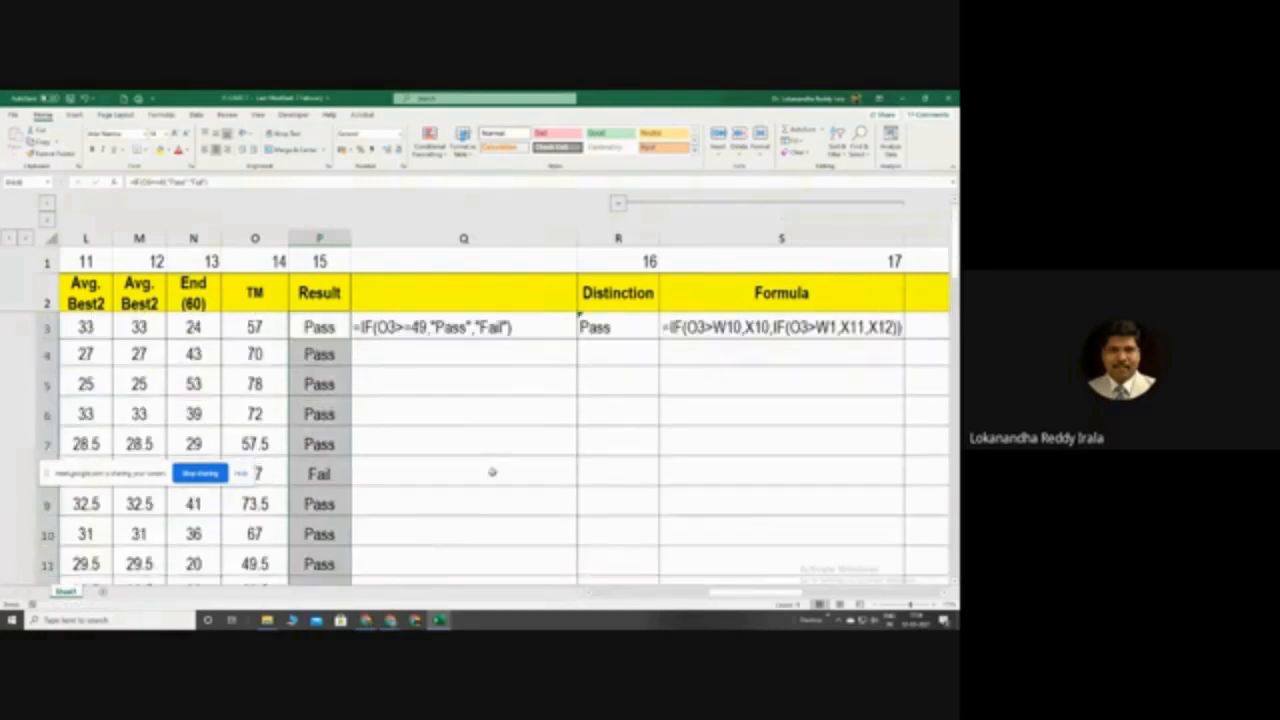
Fill the formula text from Q3 down to Q17, and narrow column Q to fit the text
{"action": "left_click", "coordinate": [541, 326]}
{"action": "left_click_drag", "start_coordinate": [577, 341], "coordinate": [571, 535]}
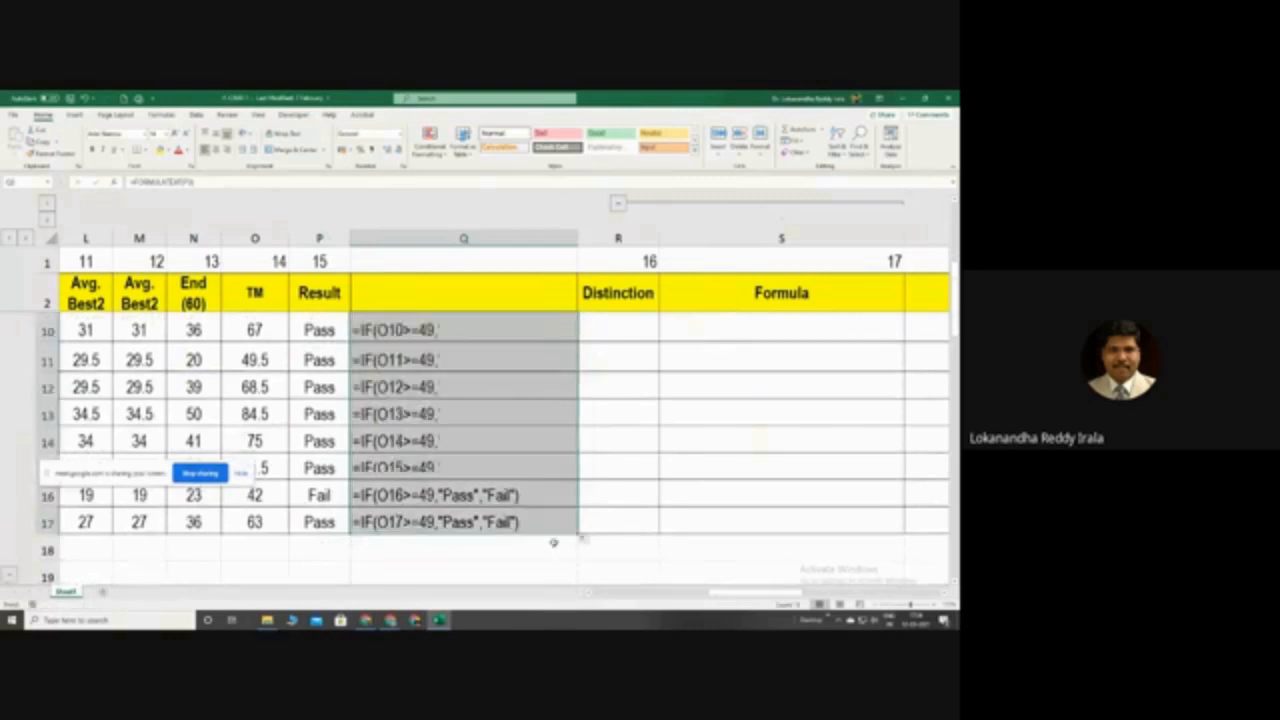
{"action": "scroll", "coordinate": [572, 545], "scroll_direction": "up", "scroll_amount": 3}
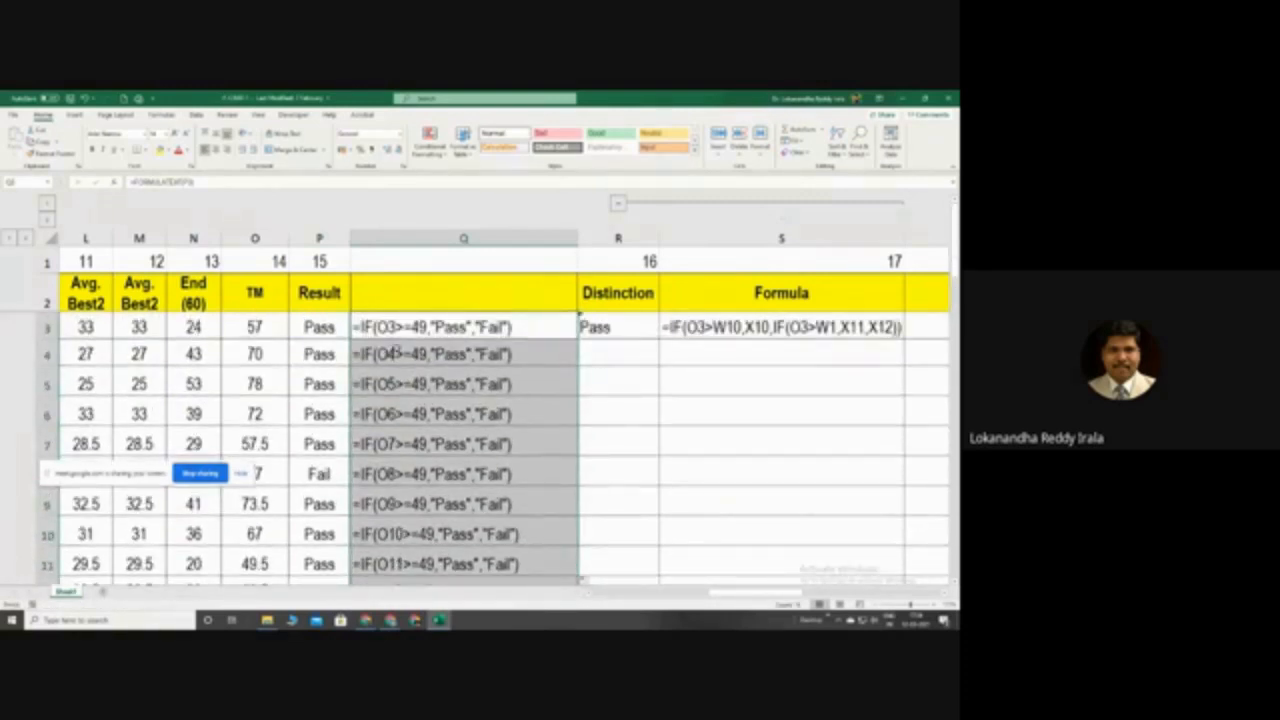
{"action": "left_click", "coordinate": [395, 352]}
{"action": "left_click_drag", "start_coordinate": [140, 470], "coordinate": [68, 214]}
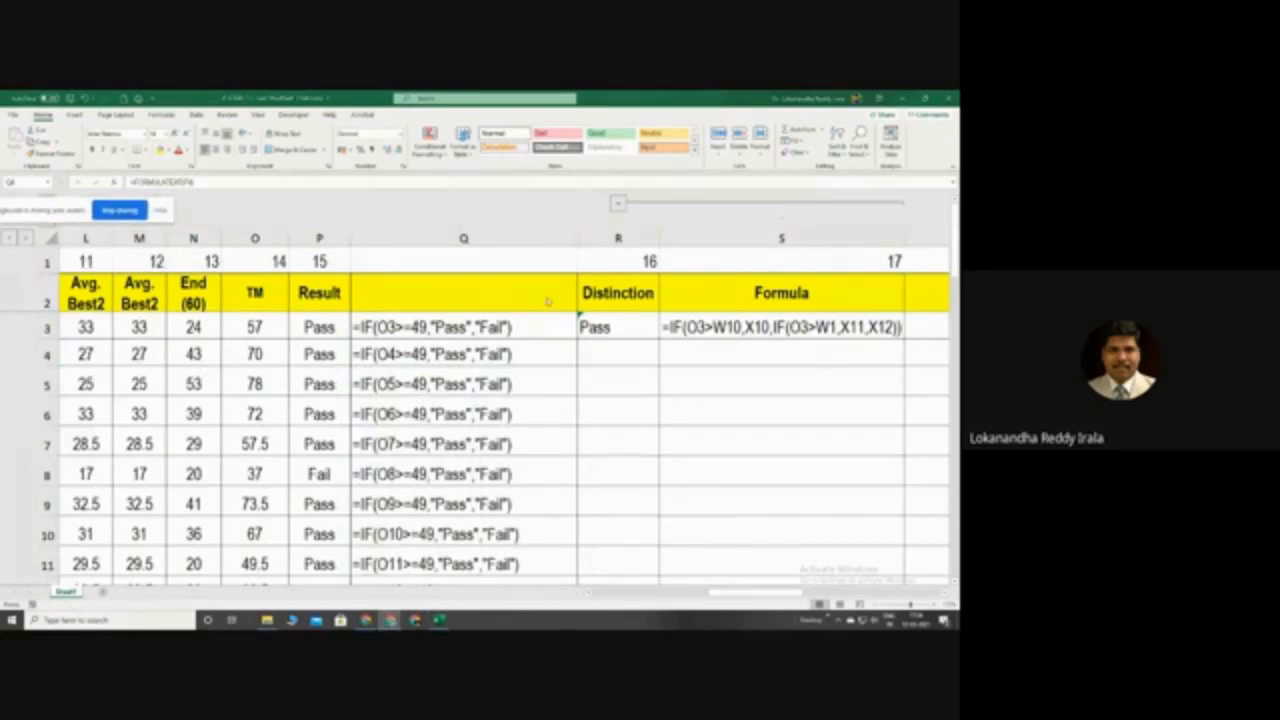
{"action": "left_click_drag", "start_coordinate": [577, 240], "coordinate": [528, 240]}
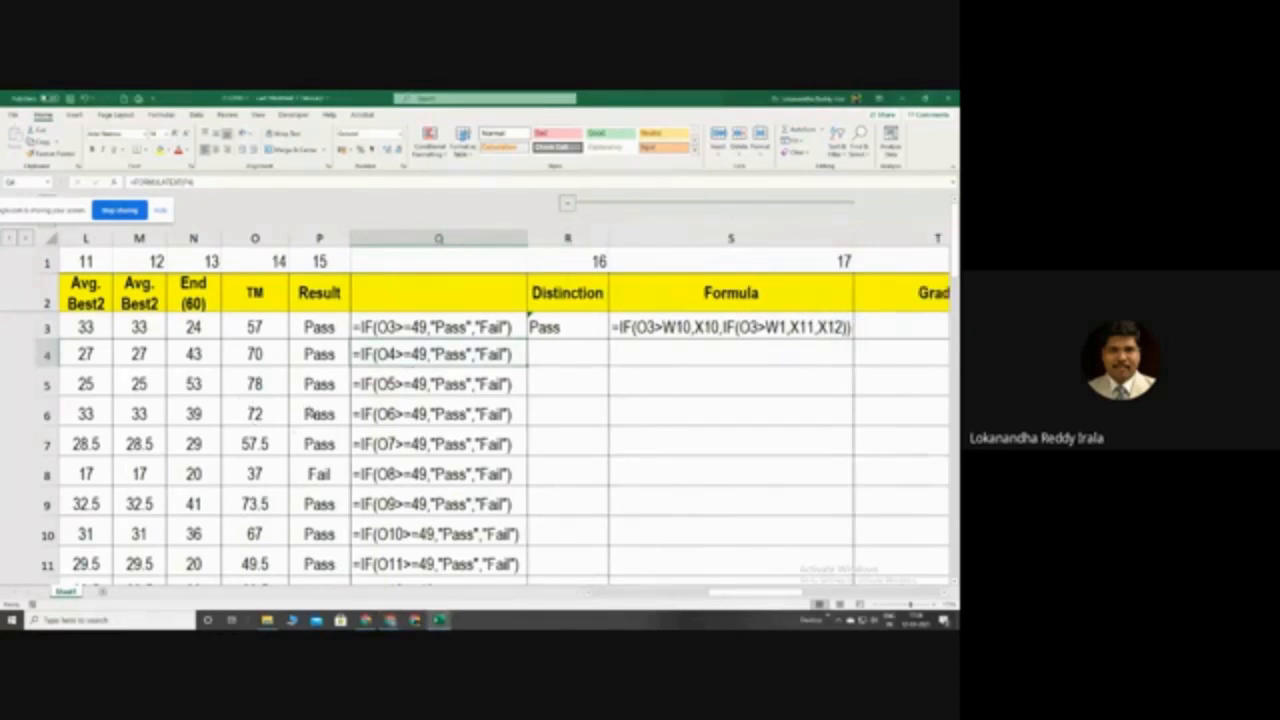
Compare the total marks in column O with the Pass and Fail results in column P
{"action": "left_click", "coordinate": [314, 414]}
{"action": "left_click", "coordinate": [319, 475]}
{"action": "left_click", "coordinate": [331, 535]}
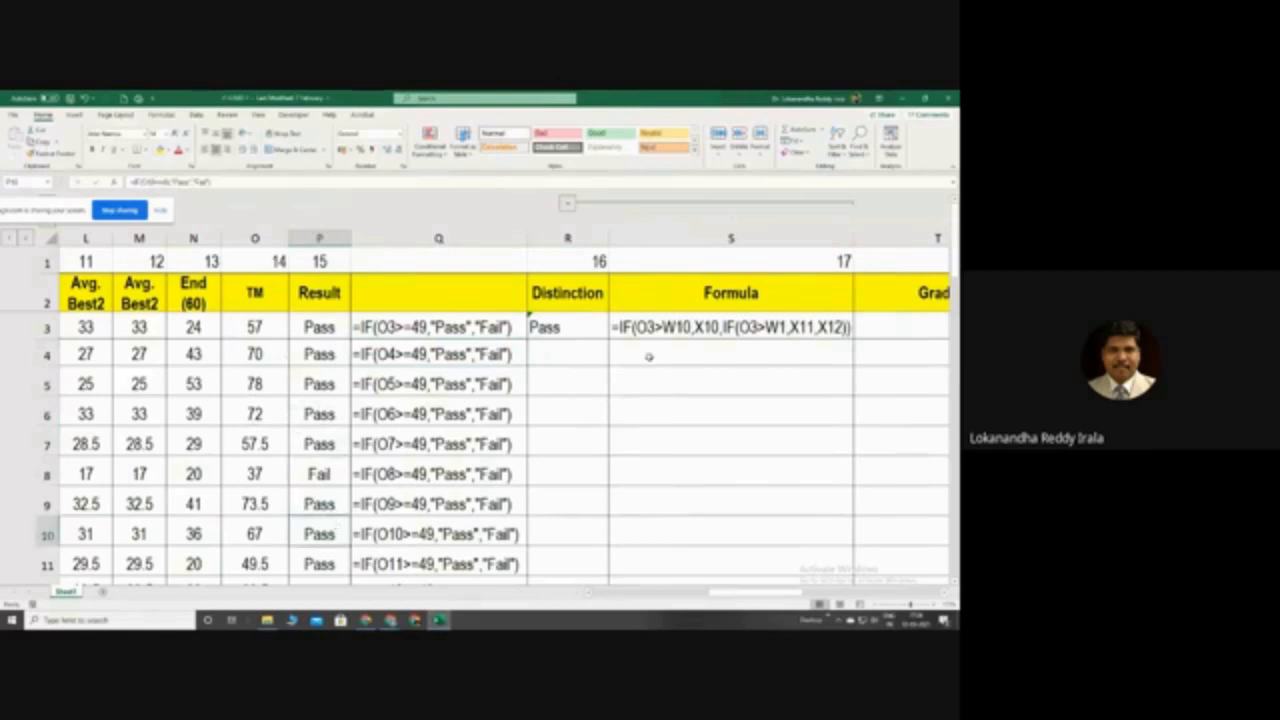
{"action": "left_click", "coordinate": [592, 332]}
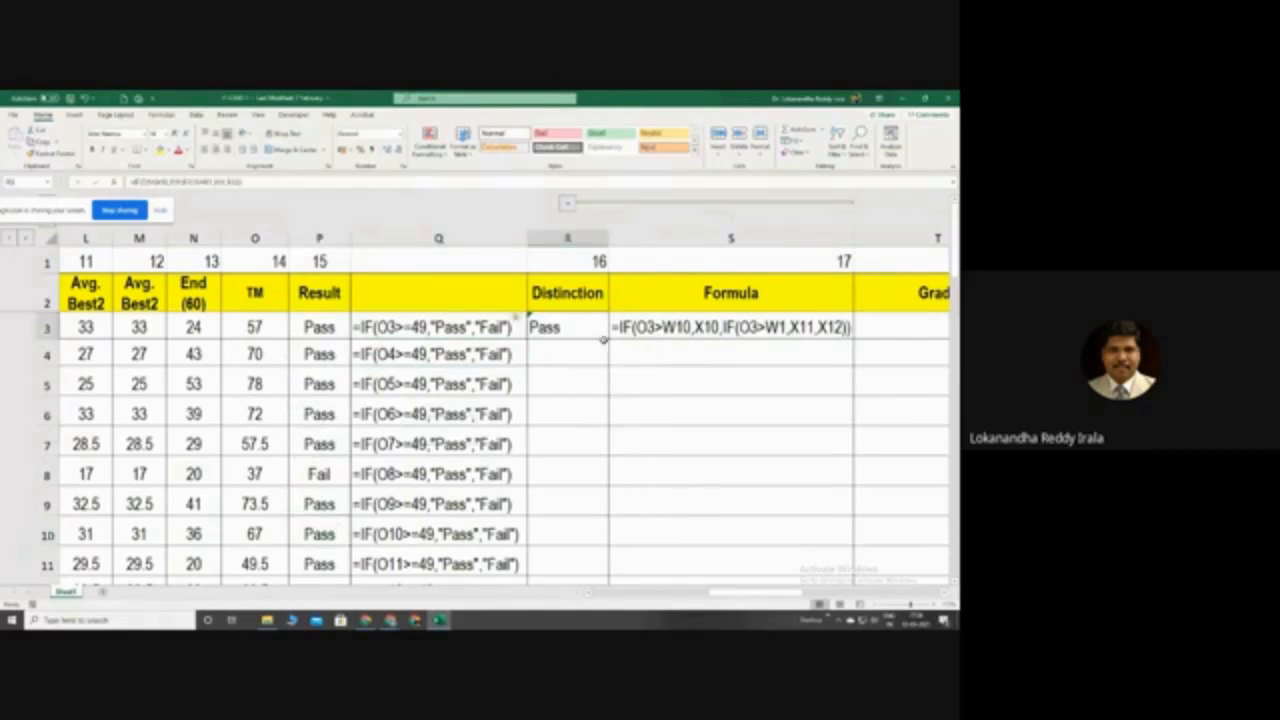
{"action": "left_click", "coordinate": [242, 326]}
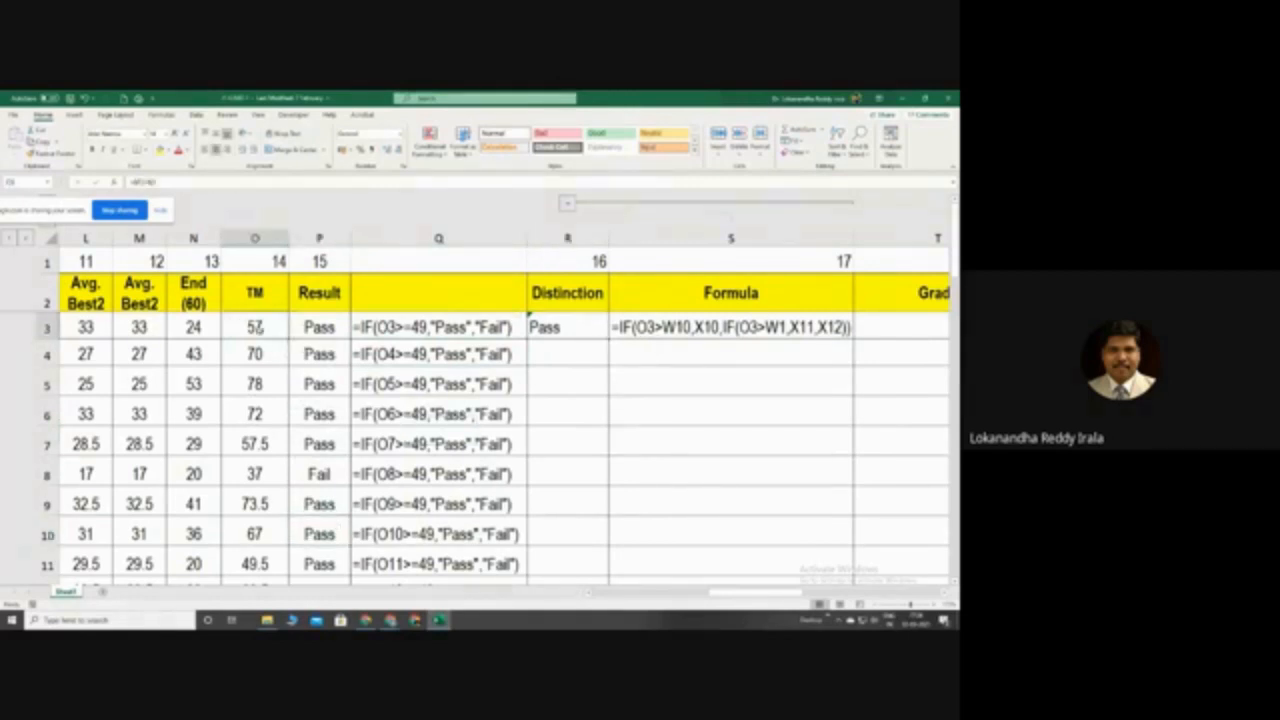
{"action": "left_click", "coordinate": [319, 345]}
{"action": "mouse_move", "coordinate": [276, 335]}
{"action": "left_mouse_down"}
{"action": "mouse_move", "coordinate": [320, 332]}
{"action": "mouse_move", "coordinate": [318, 414]}
{"action": "left_mouse_up"}
{"action": "left_click_drag", "start_coordinate": [272, 485], "coordinate": [300, 490]}
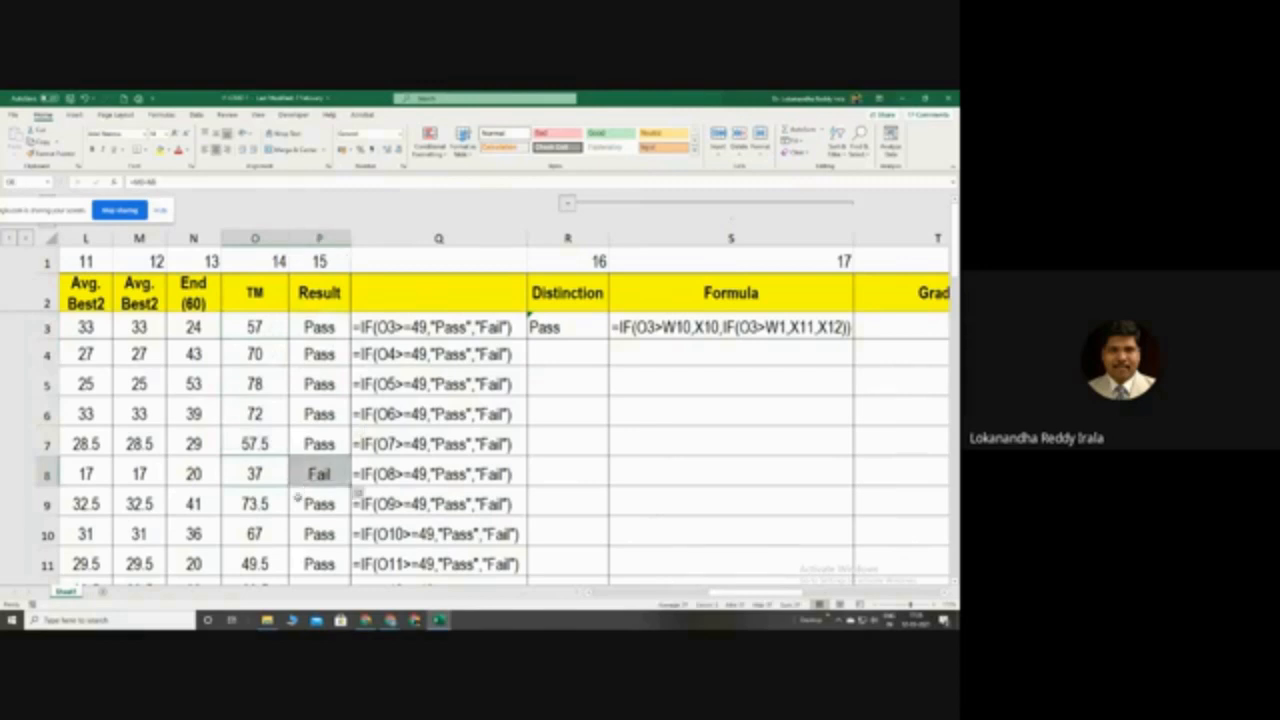
Fill the Distinction formula from R3 down to R17, and widen column R slightly
{"action": "left_click", "coordinate": [548, 334]}
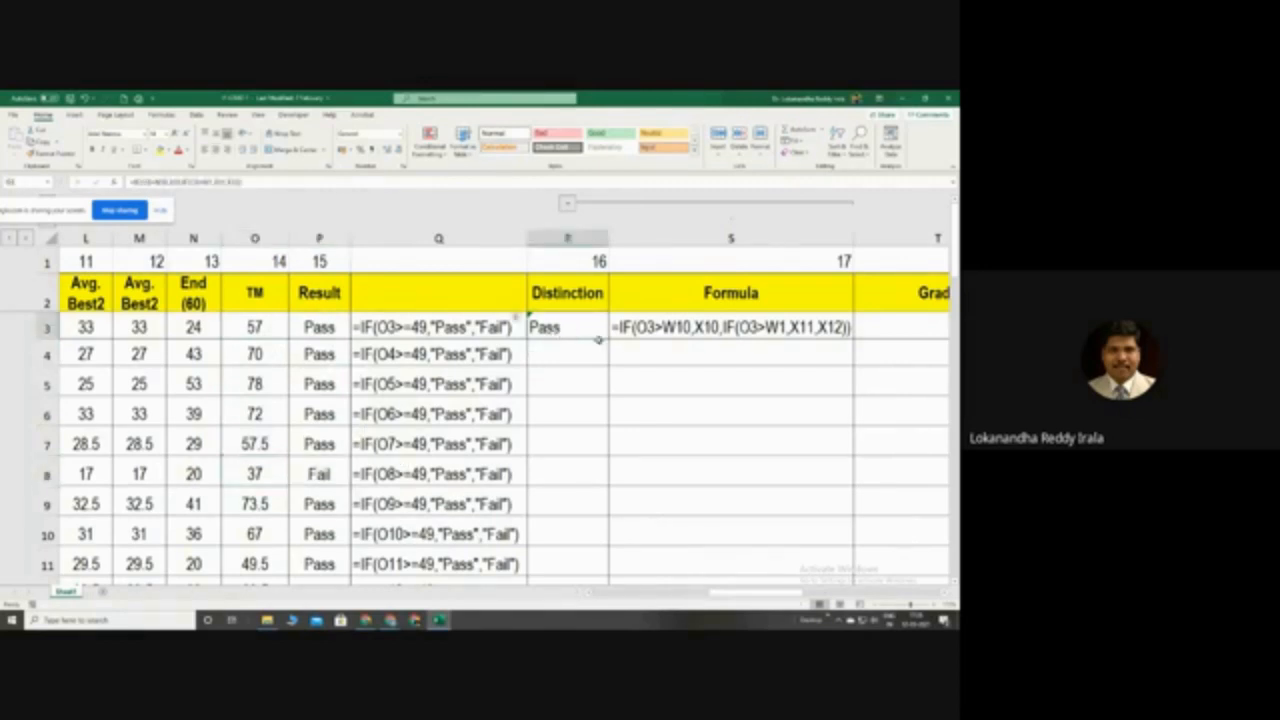
{"action": "mouse_move", "coordinate": [609, 340]}
{"action": "left_mouse_down"}
{"action": "mouse_move", "coordinate": [609, 566]}
{"action": "mouse_move", "coordinate": [596, 524]}
{"action": "left_mouse_up"}
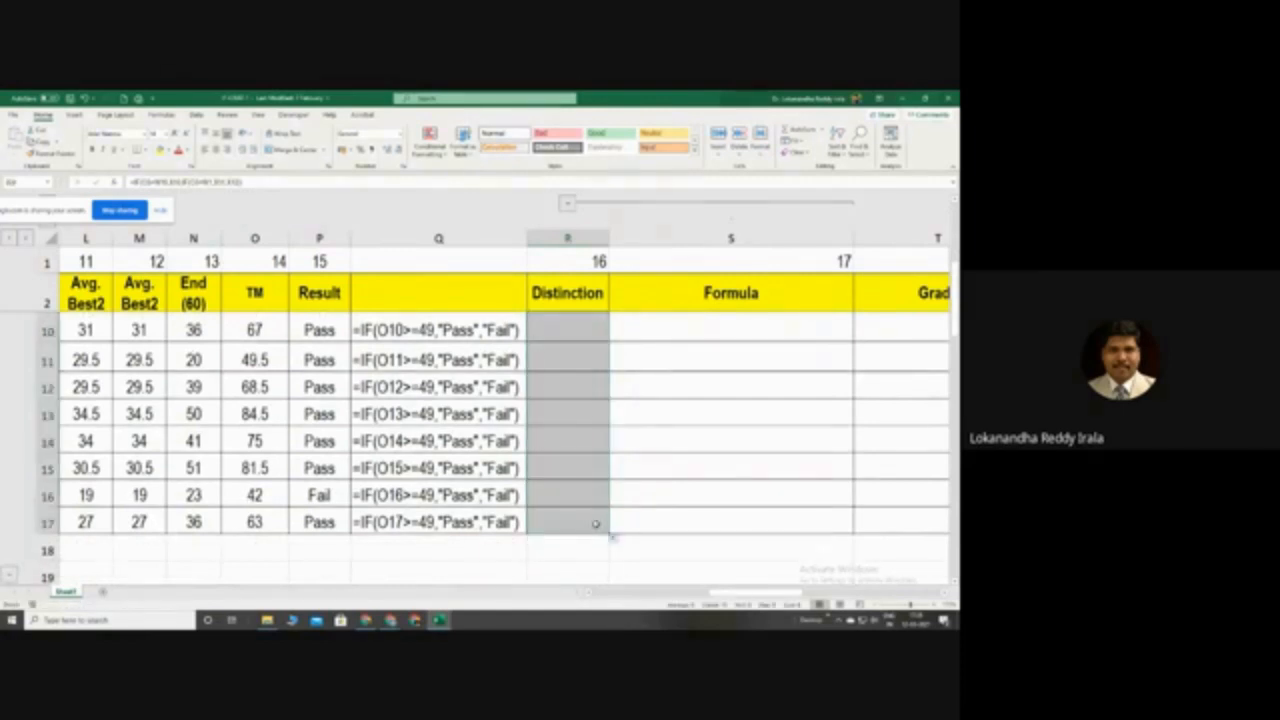
{"action": "scroll", "coordinate": [590, 503], "scroll_direction": "up", "scroll_amount": 3}
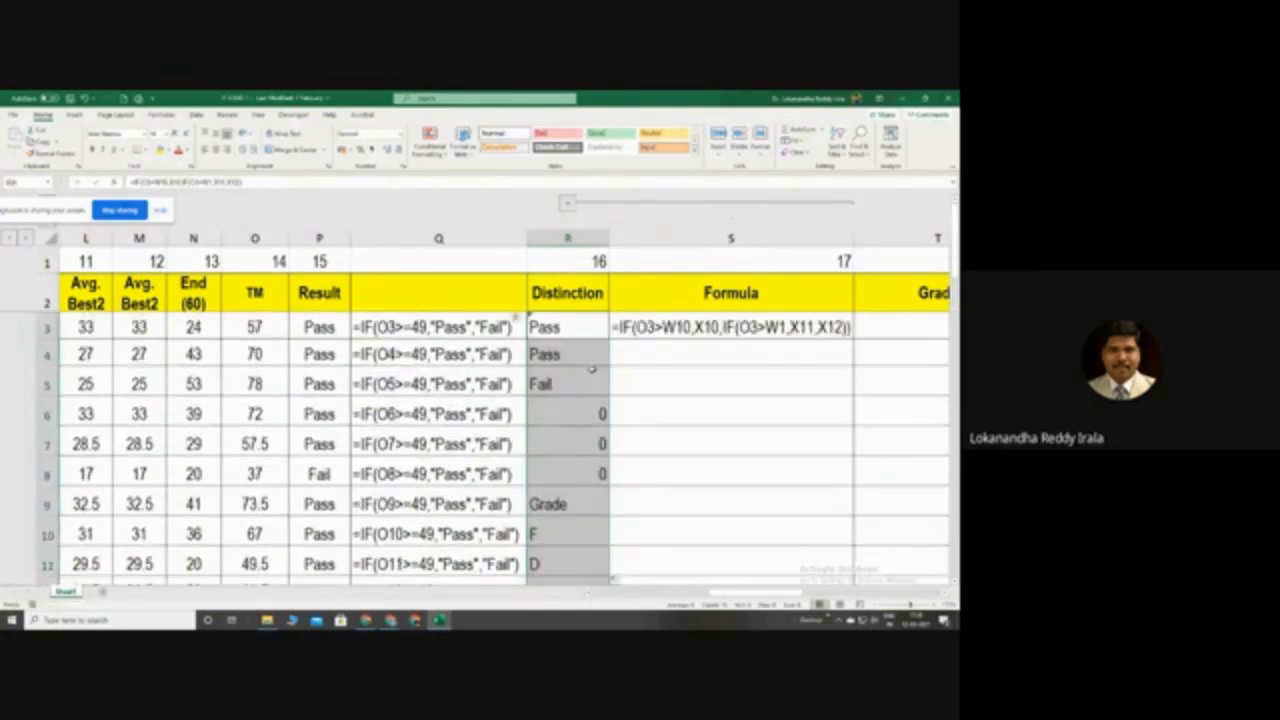
{"action": "left_click_drag", "start_coordinate": [608, 240], "coordinate": [630, 240]}
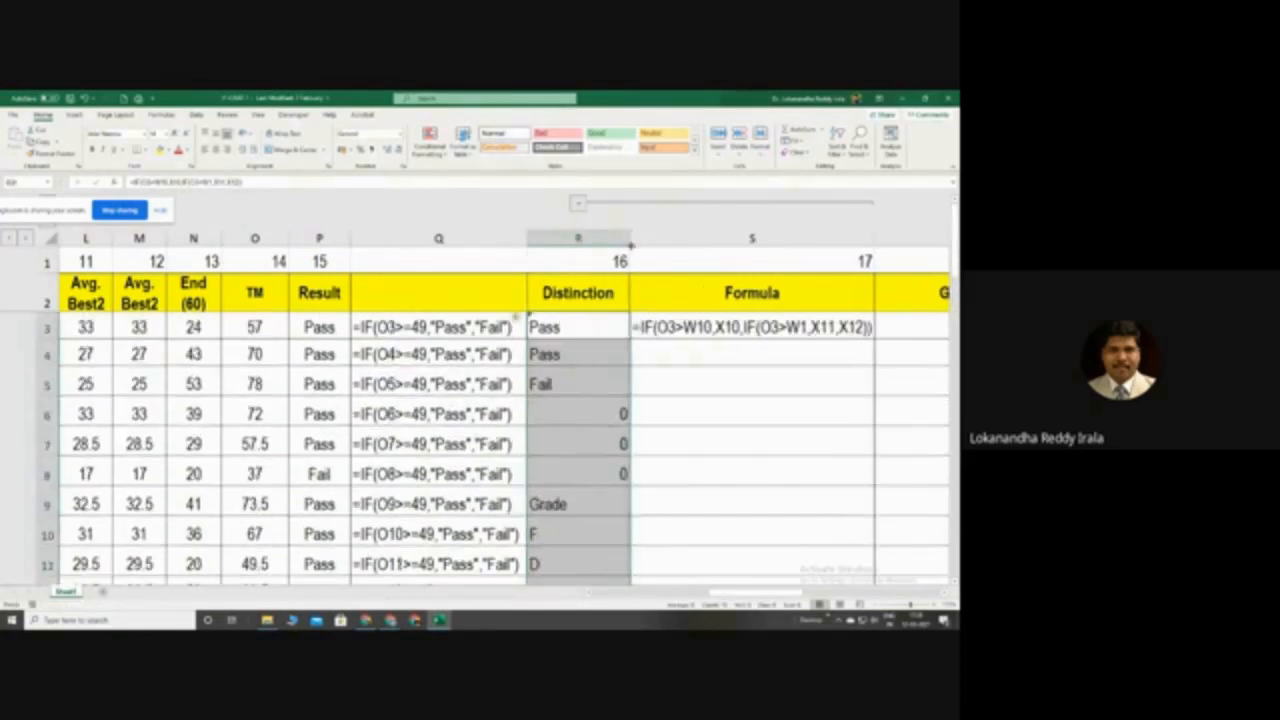
Compare the total marks in column O with the Distinction results in R3 to R5
{"action": "left_click", "coordinate": [601, 385]}
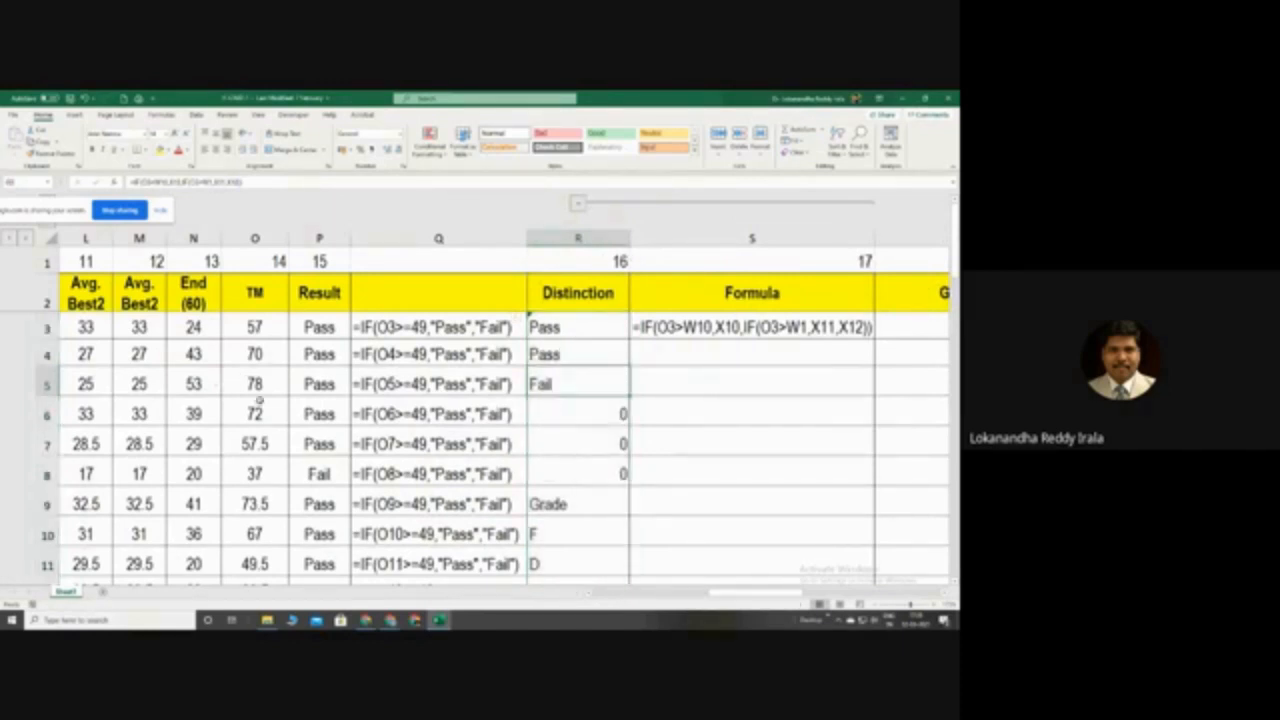
{"action": "left_click", "coordinate": [258, 400]}
{"action": "left_click", "coordinate": [253, 386]}
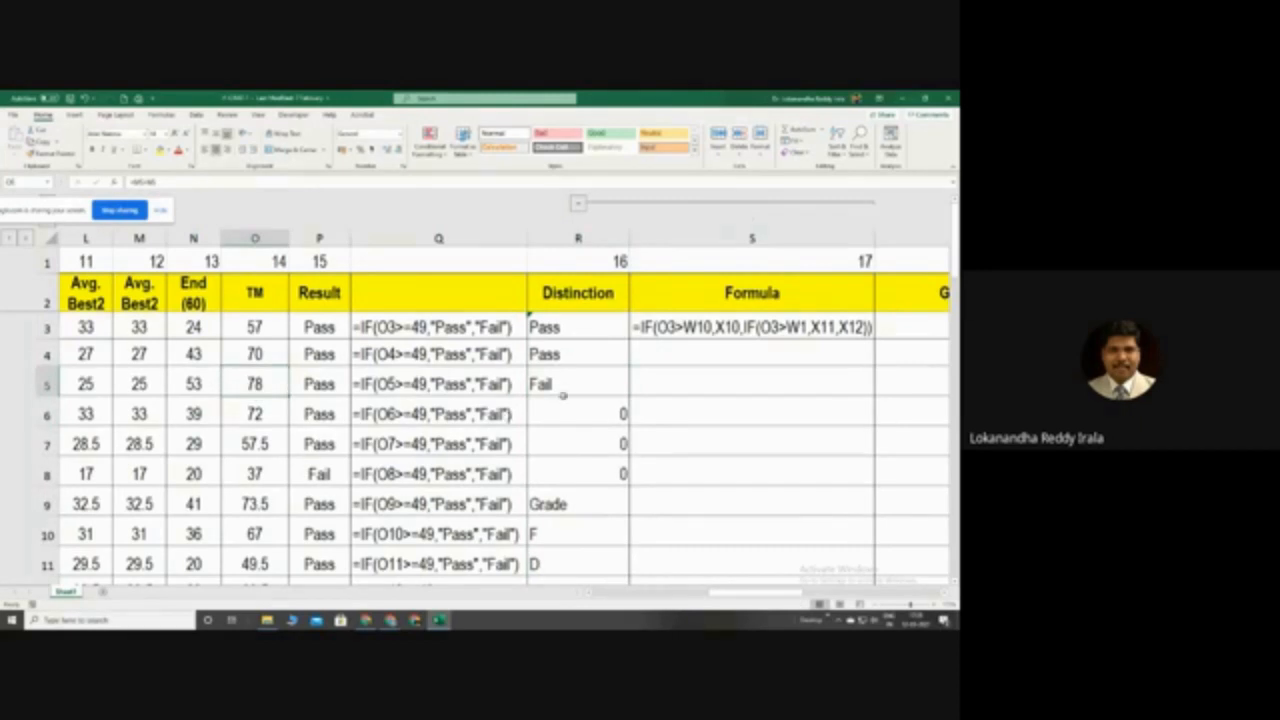
{"action": "left_click", "coordinate": [566, 390]}
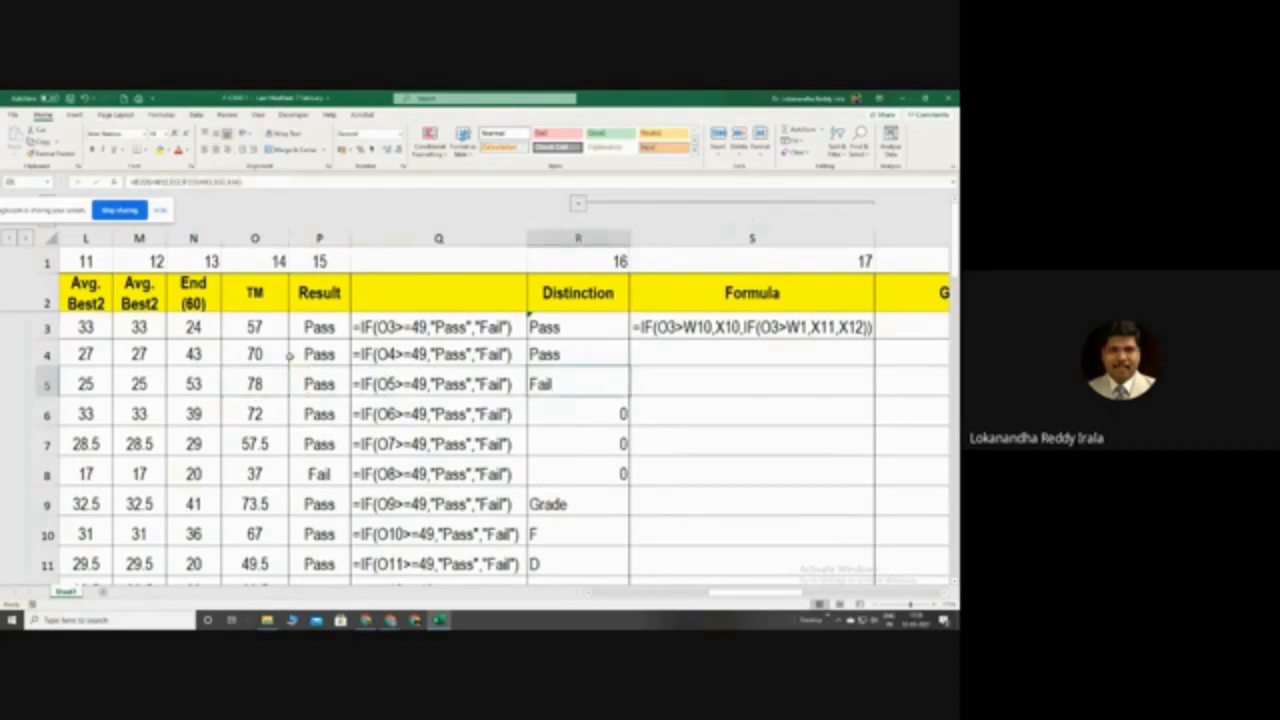
{"action": "left_click", "coordinate": [250, 350]}
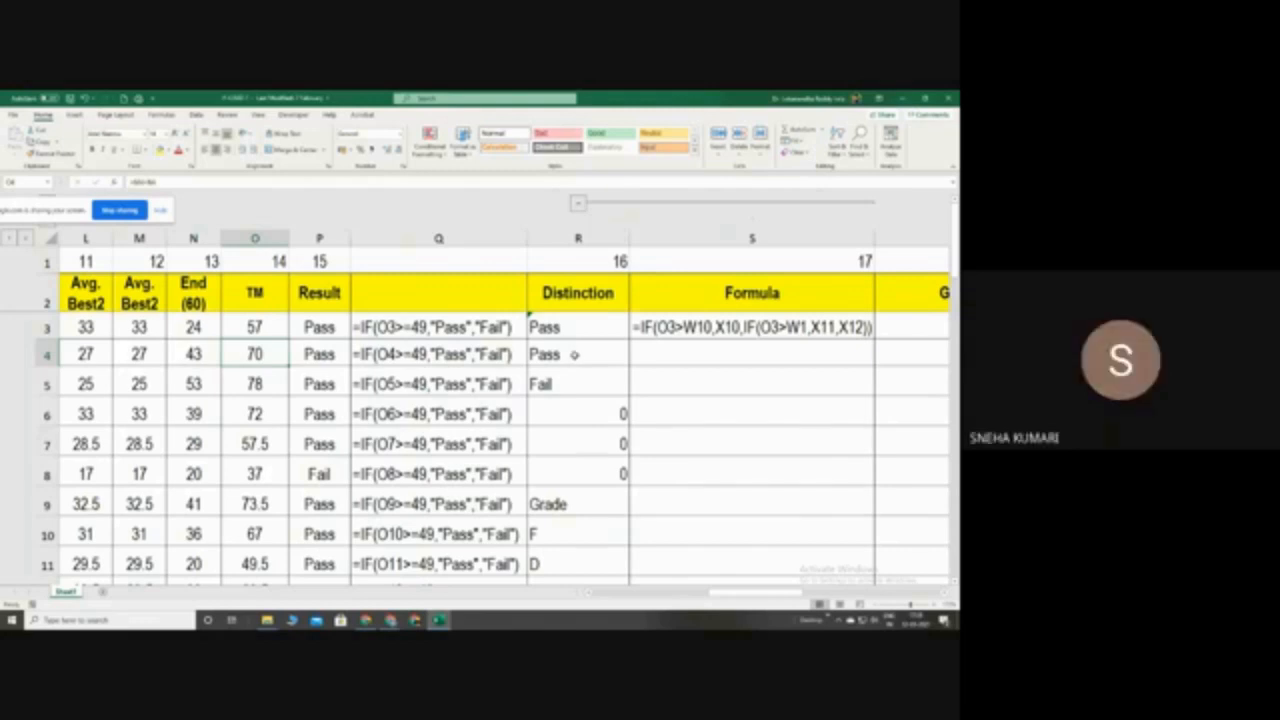
{"action": "left_click", "coordinate": [574, 354]}
{"action": "left_click", "coordinate": [570, 358]}
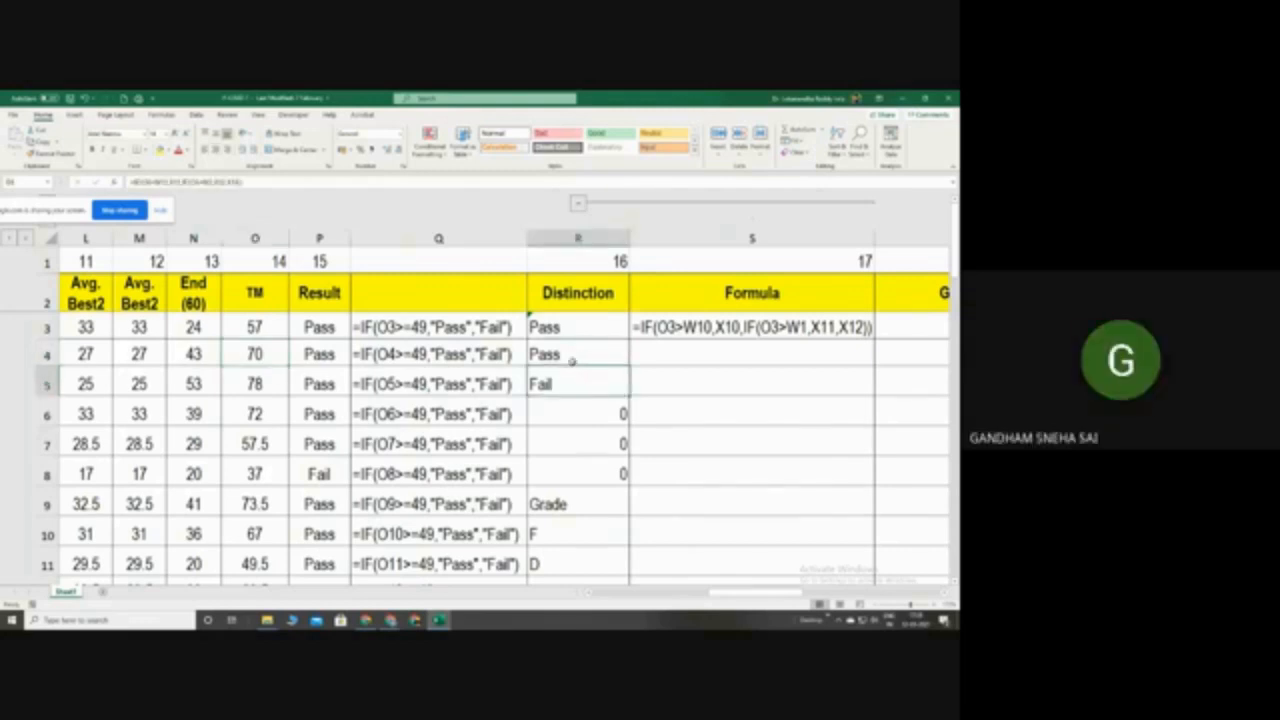
{"action": "left_click", "coordinate": [576, 332]}
{"action": "left_click", "coordinate": [574, 362]}
{"action": "left_click", "coordinate": [578, 334]}
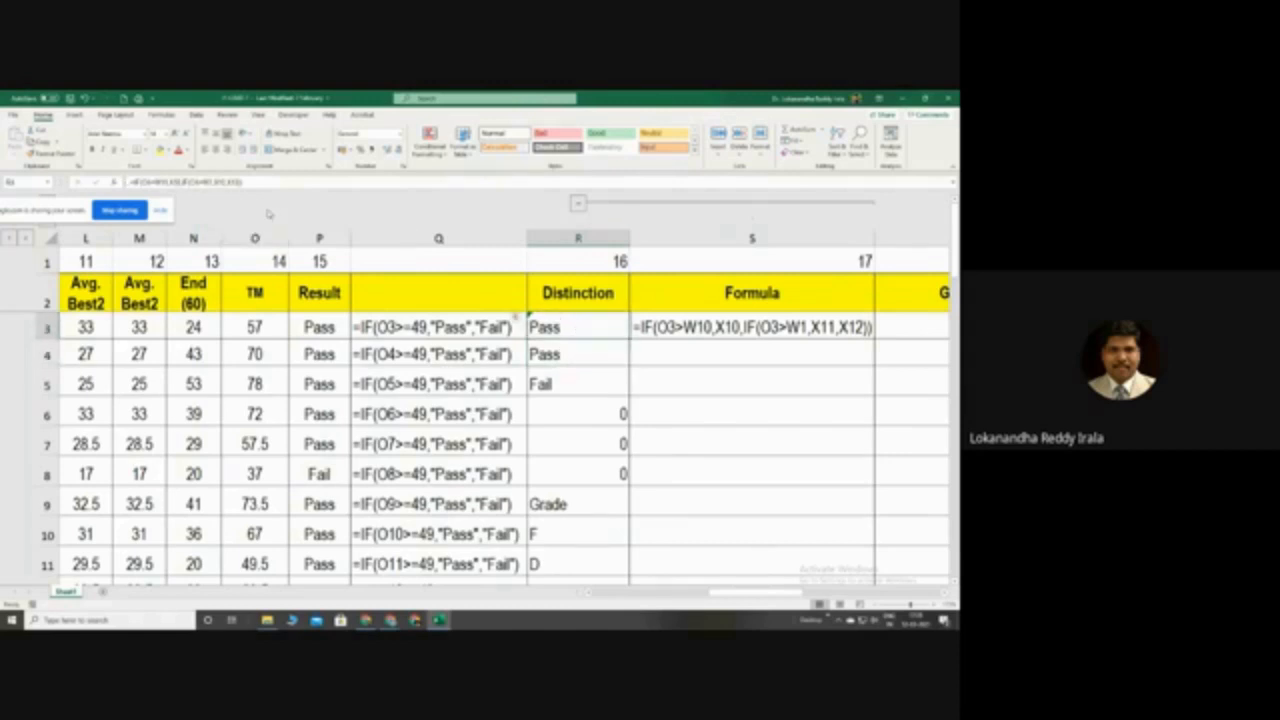
{"action": "left_click", "coordinate": [578, 382]}
Fill the Distinction formula from R3 down column R again, and fill the formula text from S3 down column S
{"action": "left_click", "coordinate": [565, 331]}
{"action": "left_click_drag", "start_coordinate": [628, 341], "coordinate": [586, 491]}
{"action": "scroll", "coordinate": [593, 491], "scroll_direction": "up", "scroll_amount": 3}
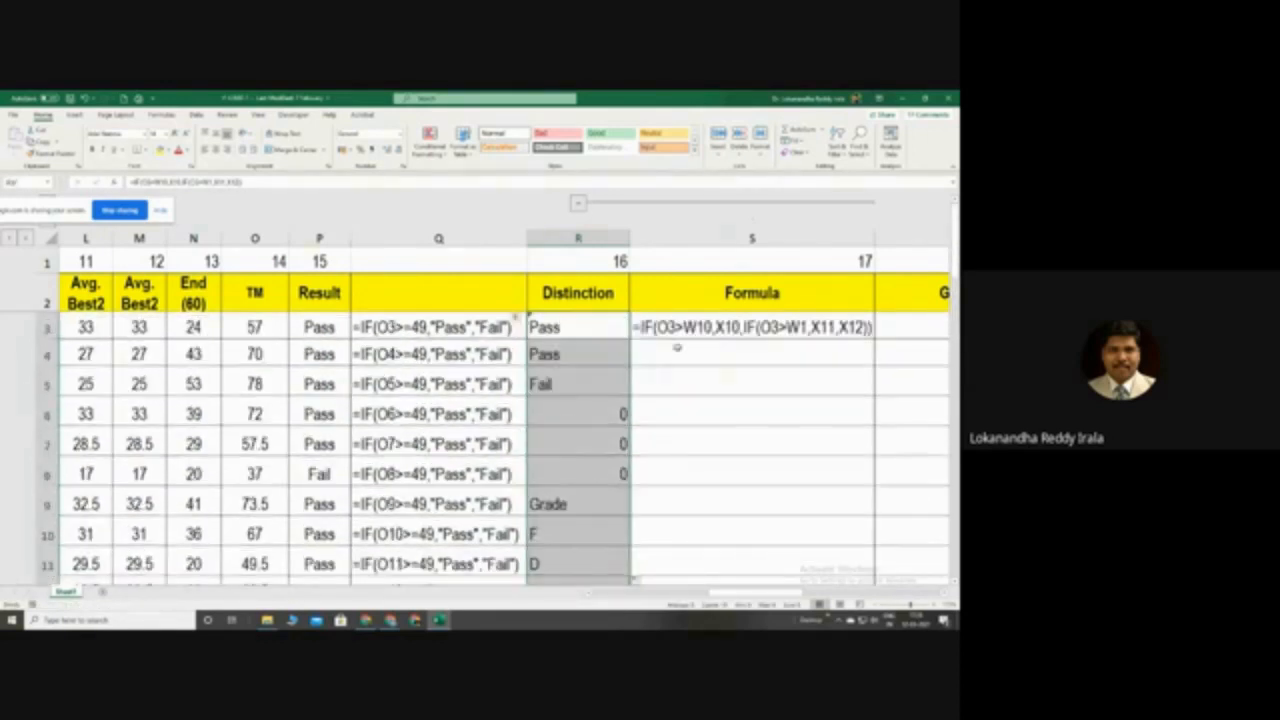
{"action": "left_click", "coordinate": [693, 336]}
{"action": "left_click_drag", "start_coordinate": [875, 341], "coordinate": [880, 537]}
{"action": "scroll", "coordinate": [760, 505], "scroll_direction": "up", "scroll_amount": 3}
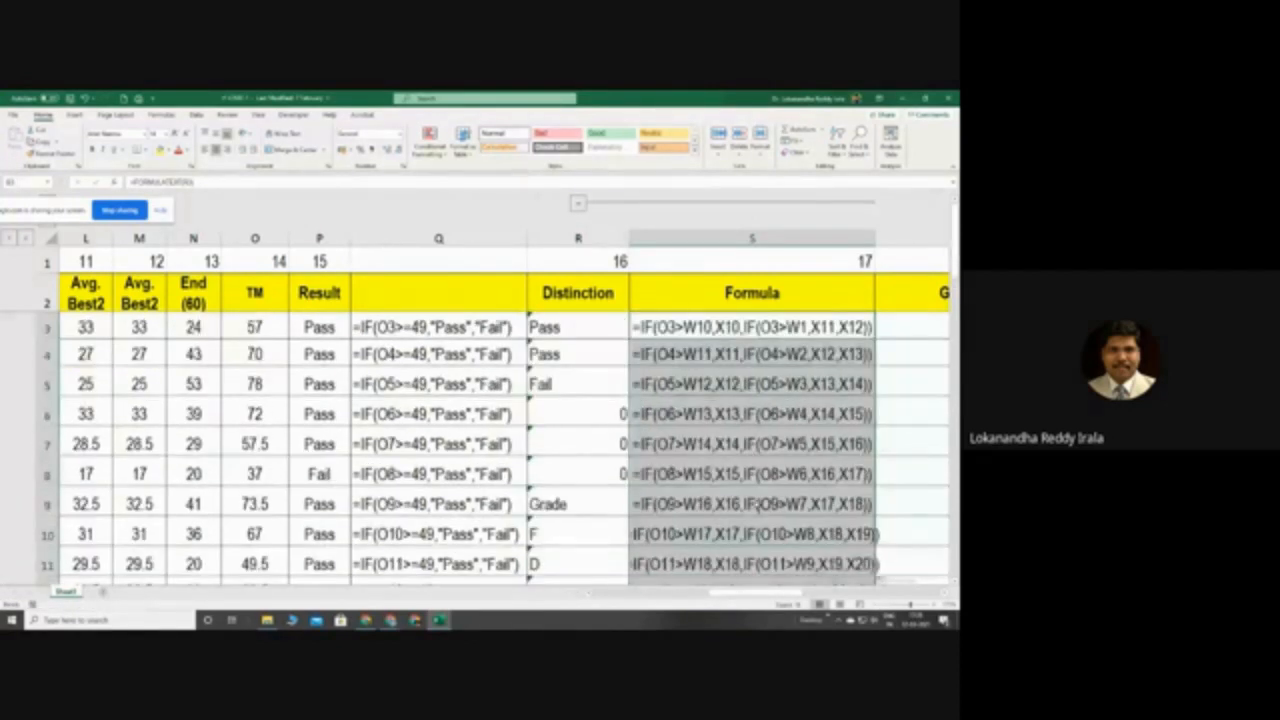
Go through the formula text in column S from S3 downward to examine how the cell references shift per row
{"action": "left_click", "coordinate": [667, 328]}
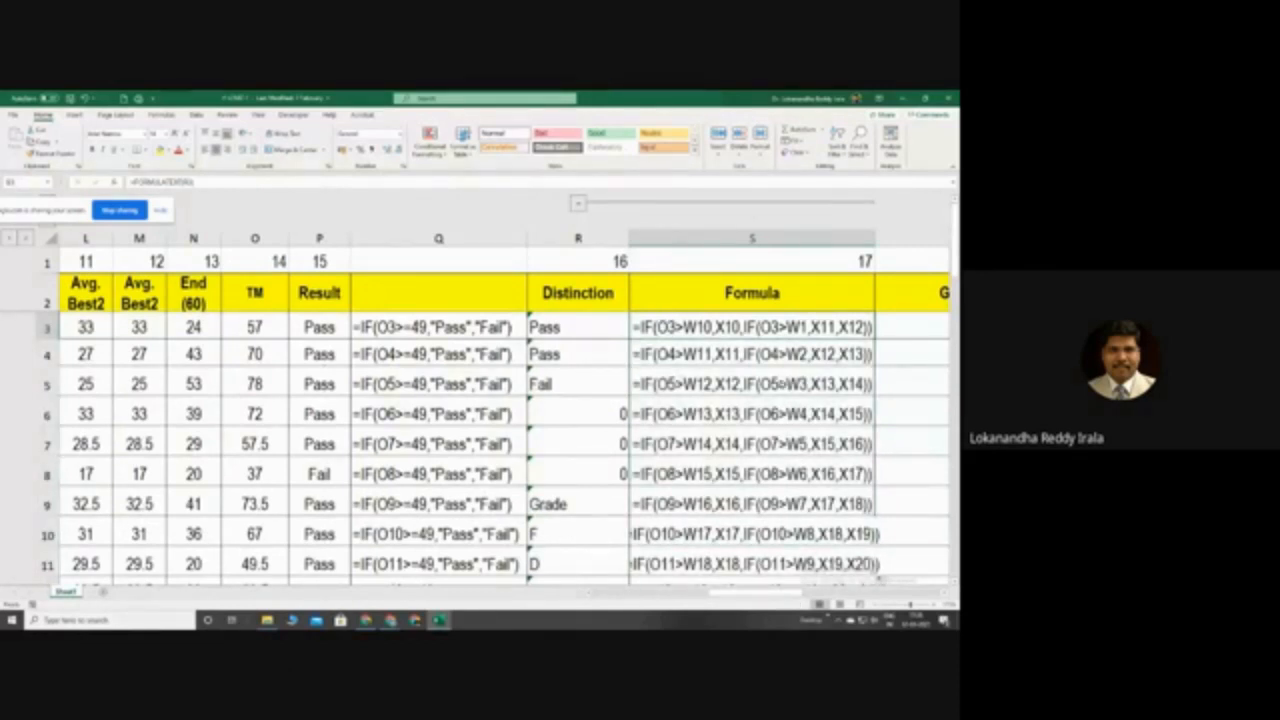
{"action": "key", "text": "Down"}
{"action": "key", "text": "Down"}
{"action": "key", "text": "Down"}
{"action": "key", "text": "Down"}
{"action": "key", "text": "Down"}
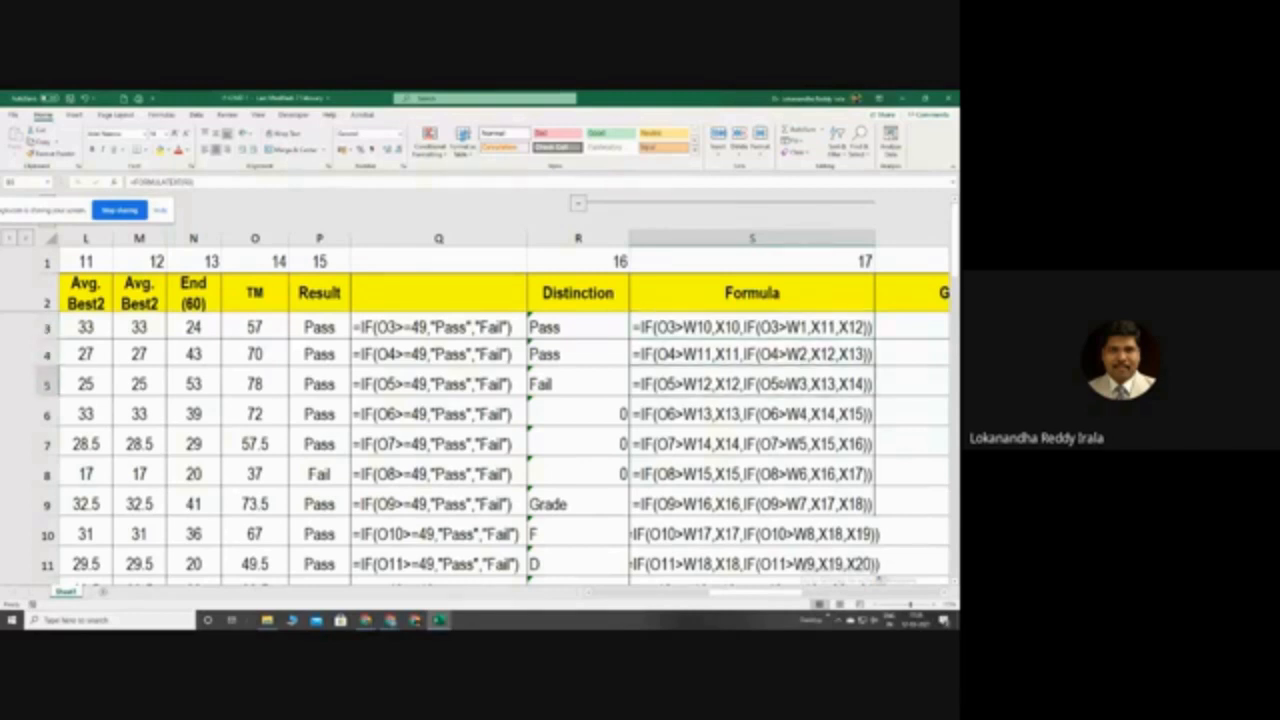
{"action": "key", "text": "Down"}
{"action": "key", "text": "Down"}
{"action": "key", "text": "Up"}
{"action": "key", "text": "ctrl+Up"}
{"action": "key", "text": "Down"}
{"action": "key", "text": "Down"}
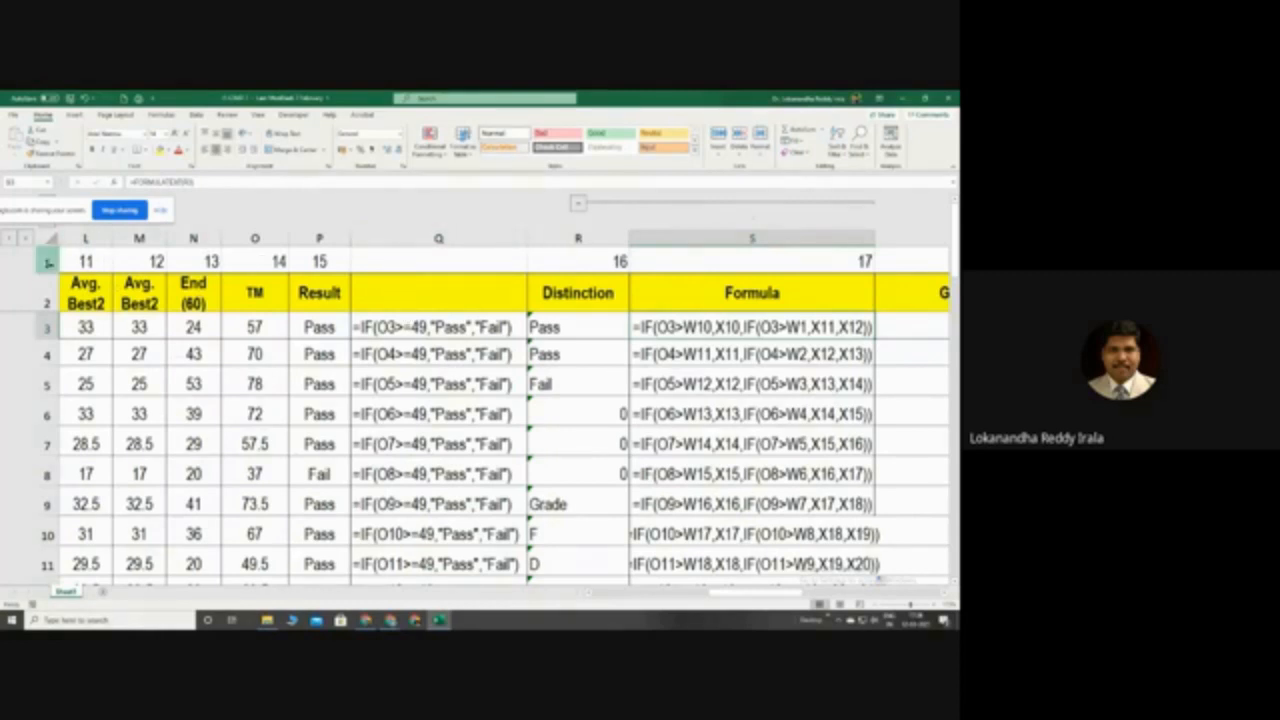
Examine the row numbers 1 and 2 and the column Q letter, moving the screen-sharing bar out of the way
{"action": "left_click", "coordinate": [45, 262]}
{"action": "left_click", "coordinate": [45, 298]}
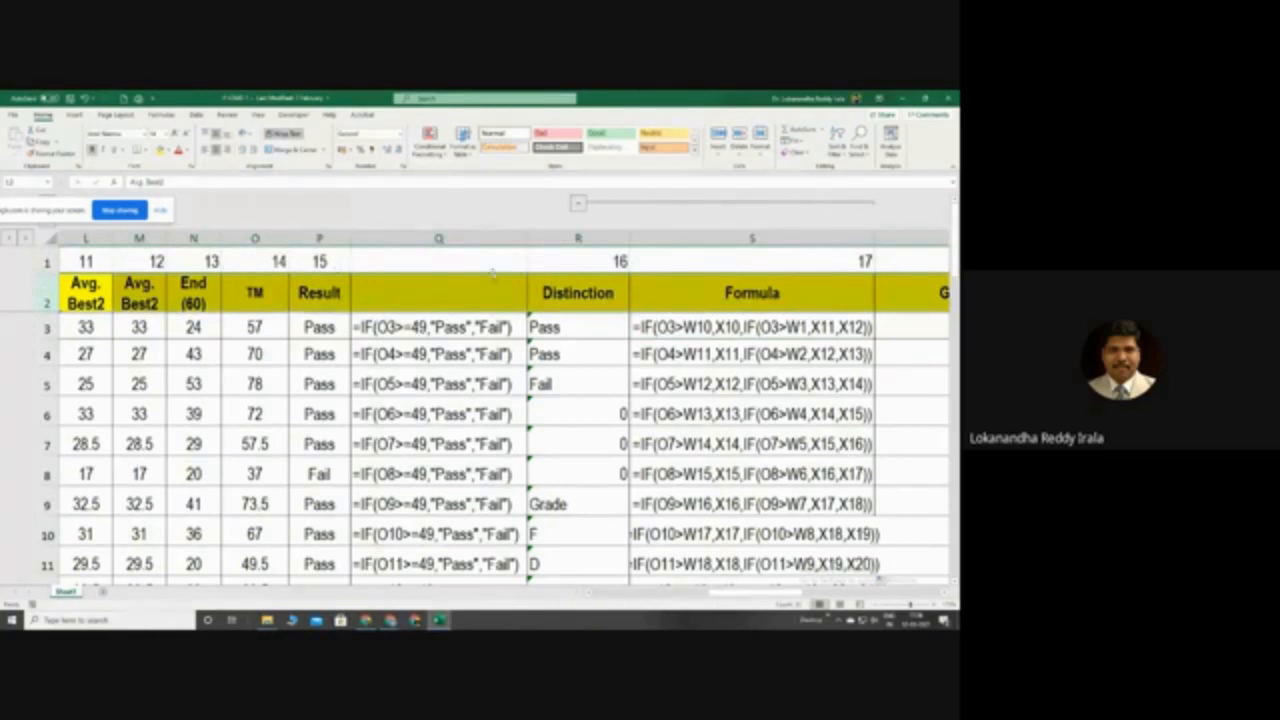
{"action": "left_click", "coordinate": [439, 260]}
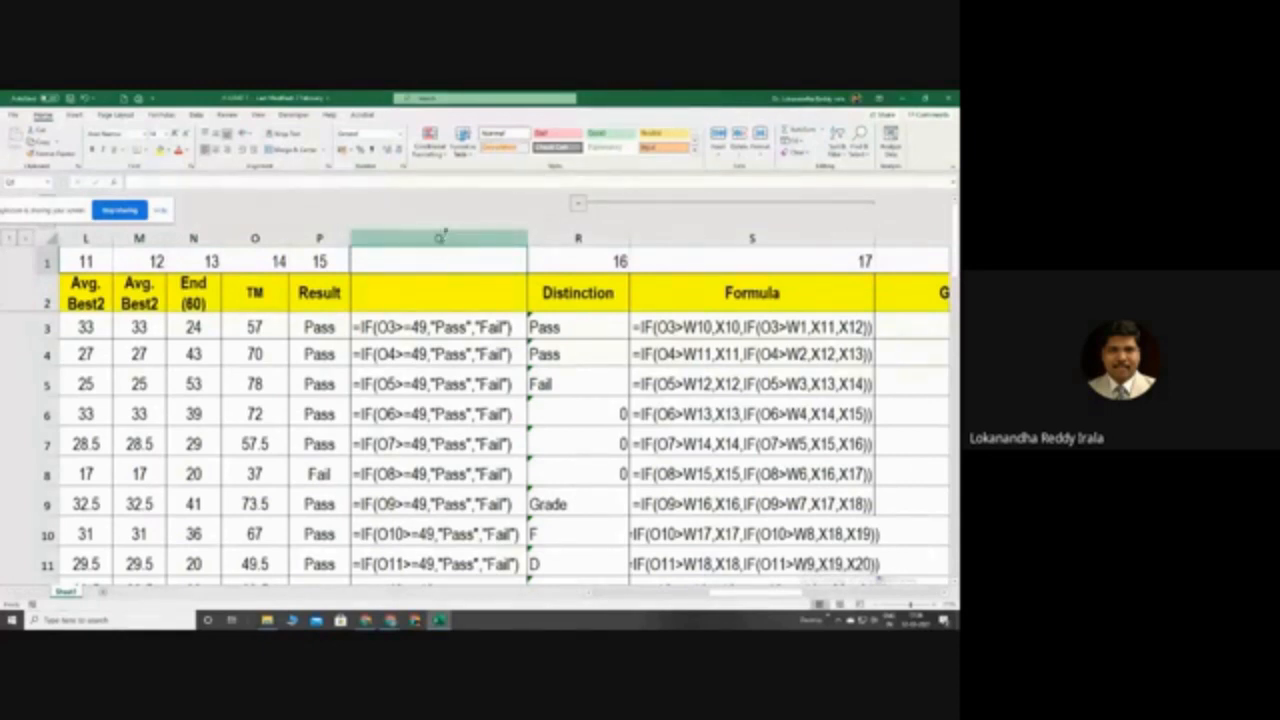
{"action": "left_click_drag", "start_coordinate": [72, 211], "coordinate": [305, 197]}
{"action": "left_click", "coordinate": [440, 239]}
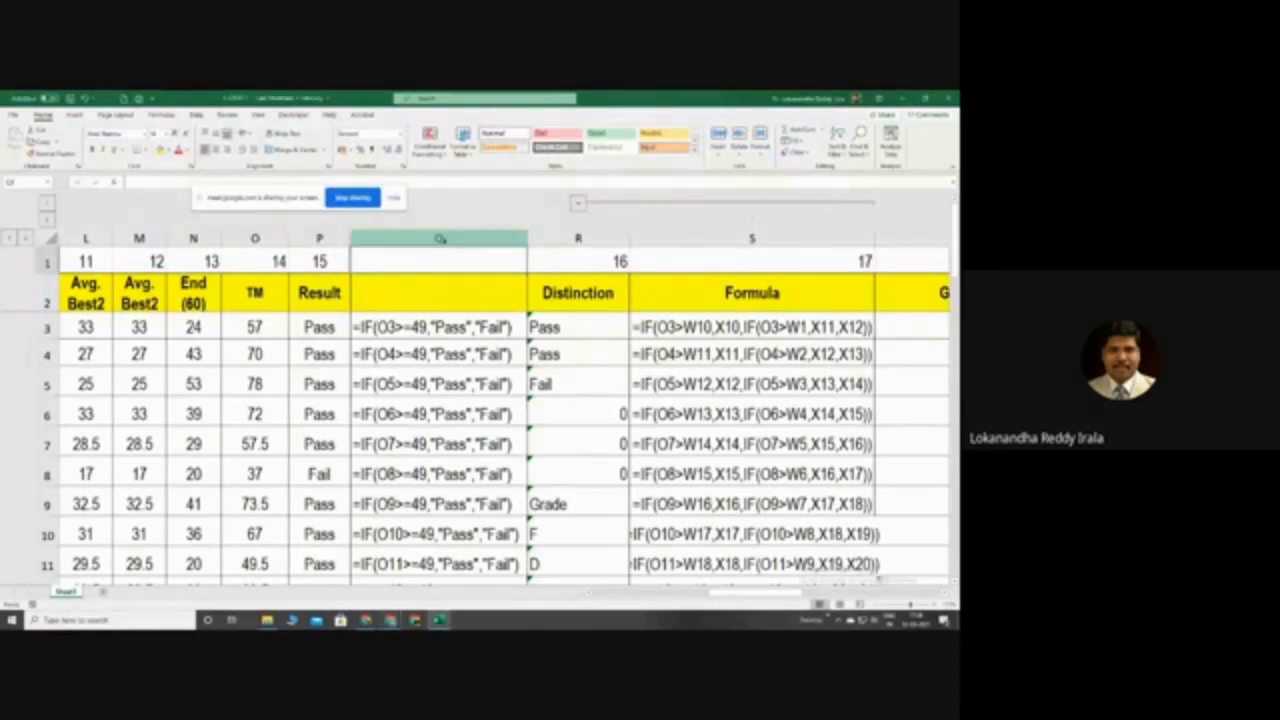
Check the total mark in O3 and the references in the nested IF formula texts from S3 to S10
{"action": "left_click", "coordinate": [247, 329]}
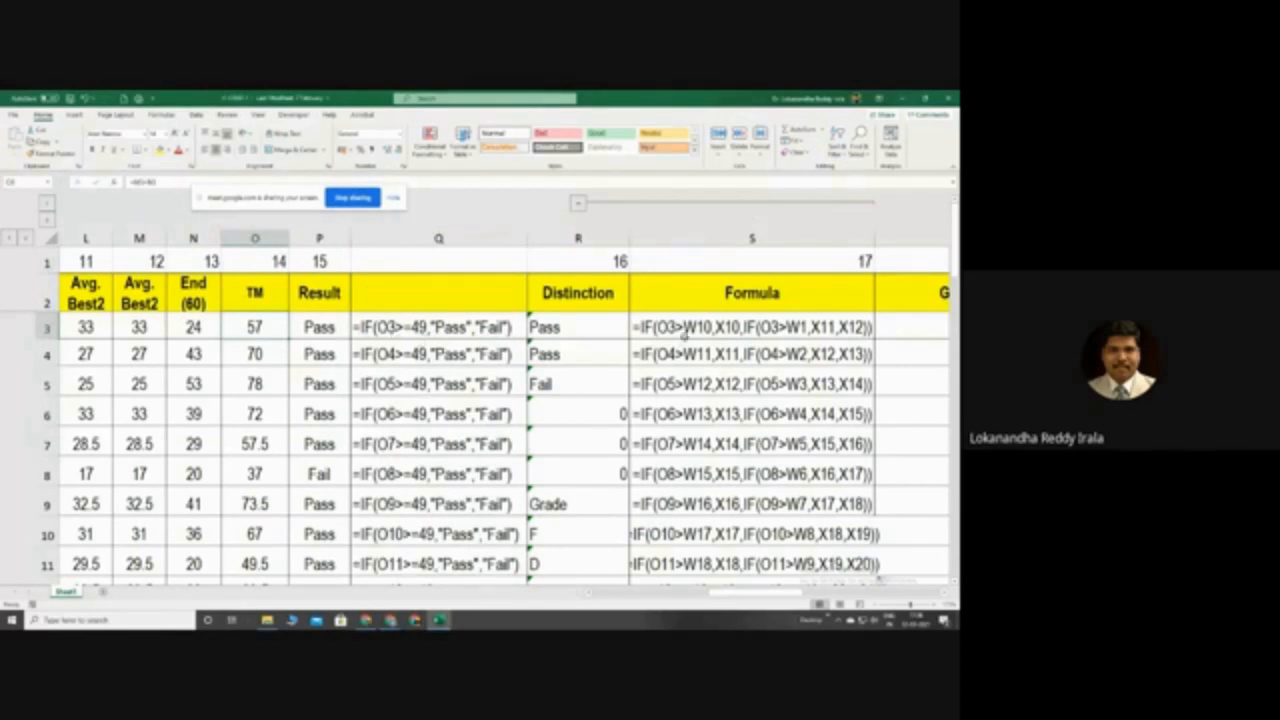
{"action": "left_click", "coordinate": [740, 340]}
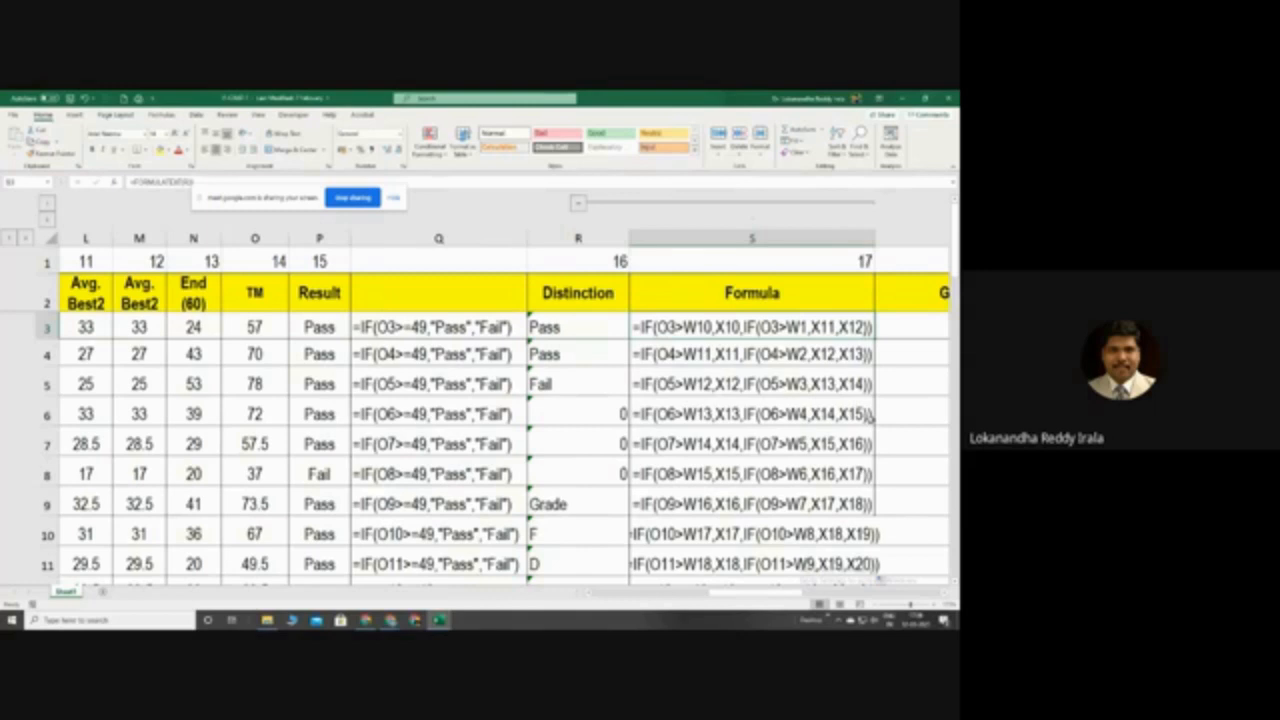
{"action": "key", "text": "Down"}
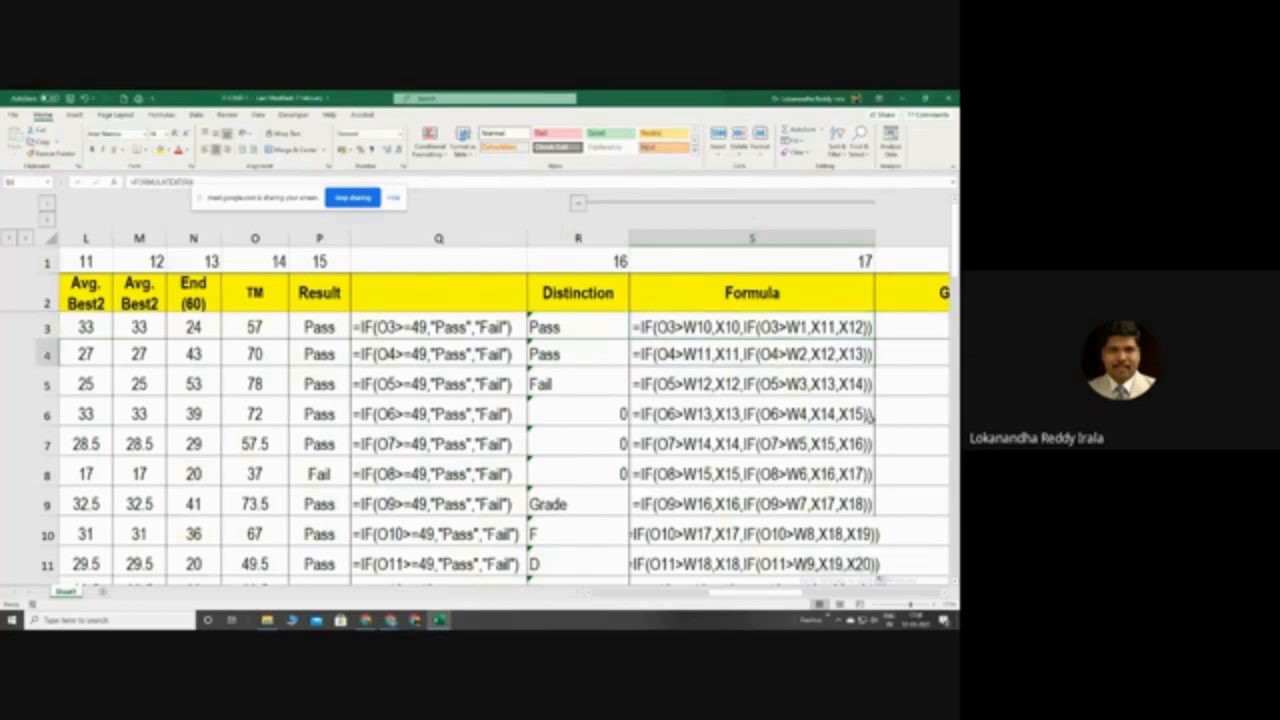
{"action": "key", "text": "Down"}
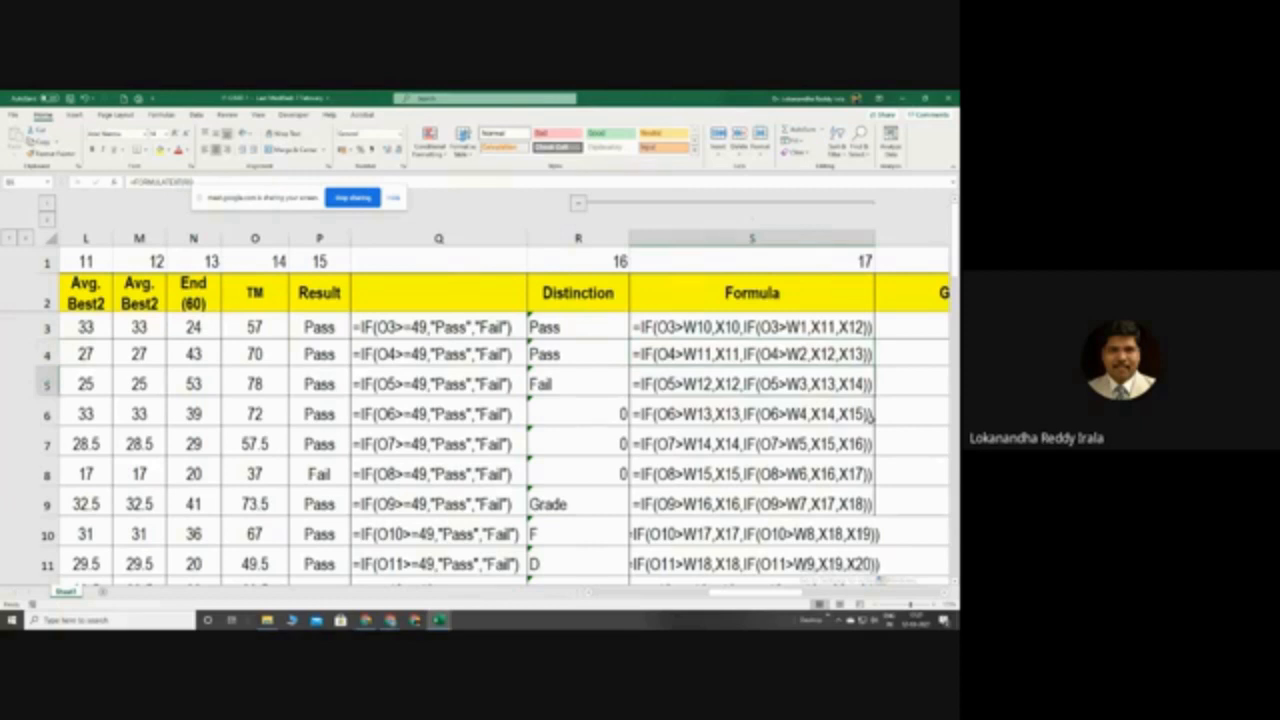
{"action": "key", "text": "Down"}
{"action": "key", "text": "Down"}
{"action": "key", "text": "Down"}
{"action": "key", "text": "Down"}
{"action": "key", "text": "Down"}
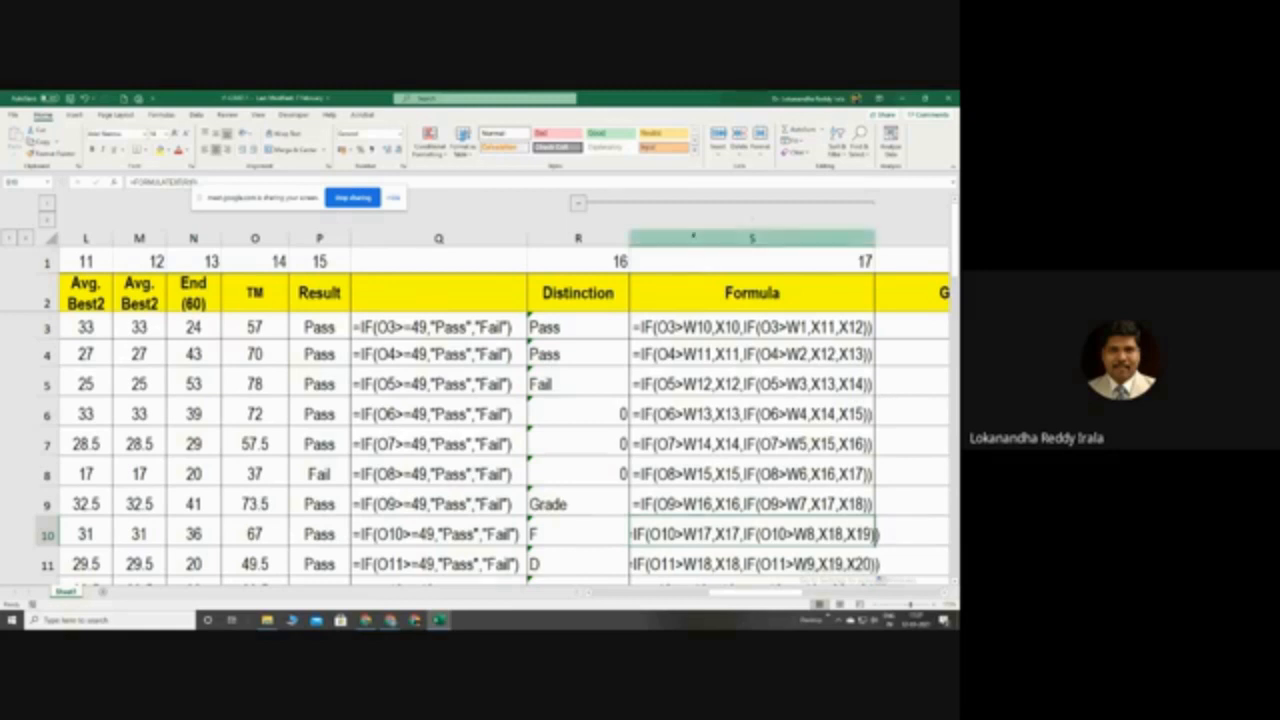
Insert a blank column before the Formula column, and fill the Distinction formula from R3 across to S3
{"action": "right_click", "coordinate": [697, 243]}
{"action": "left_click", "coordinate": [720, 318]}
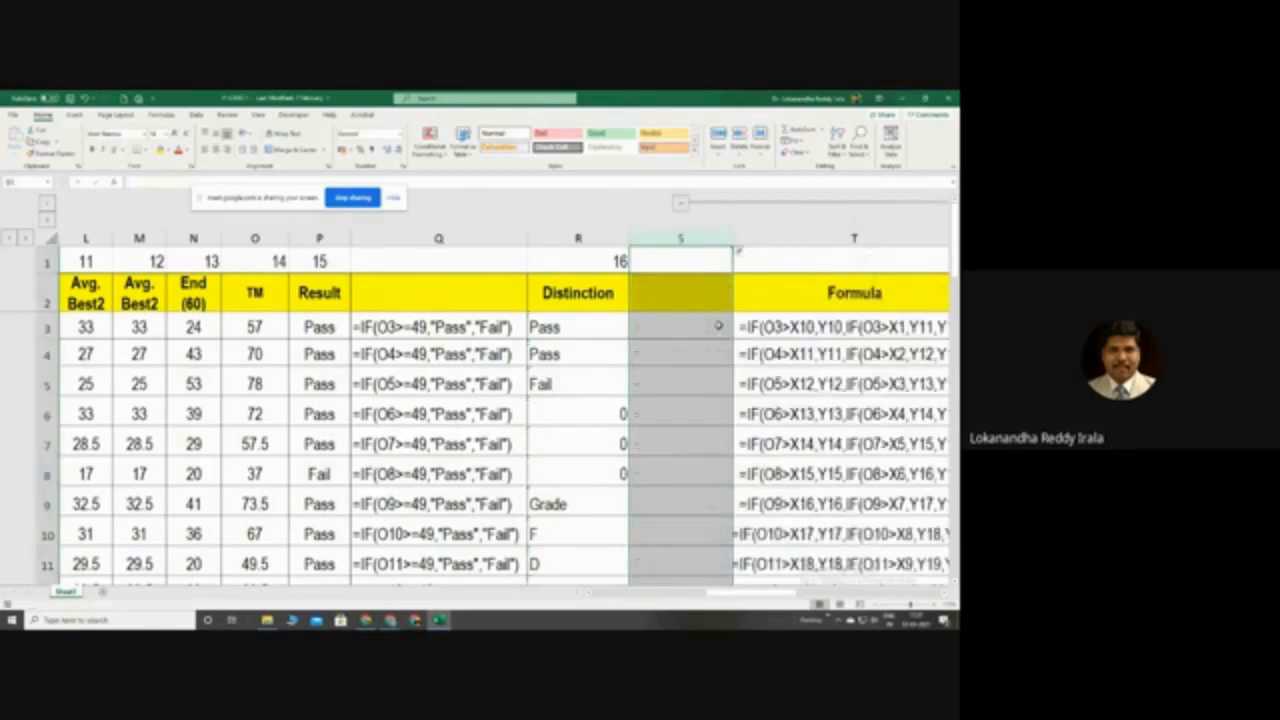
{"action": "left_click", "coordinate": [594, 327]}
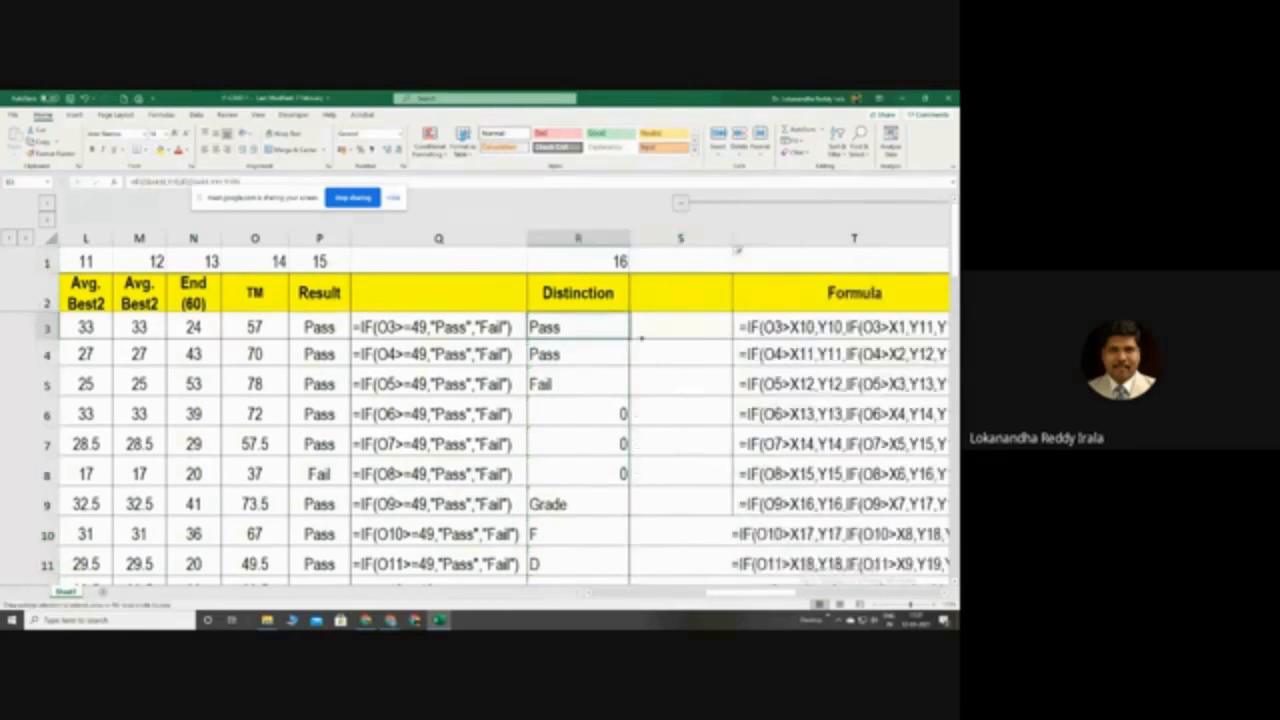
{"action": "left_click_drag", "start_coordinate": [682, 342], "coordinate": [691, 341]}
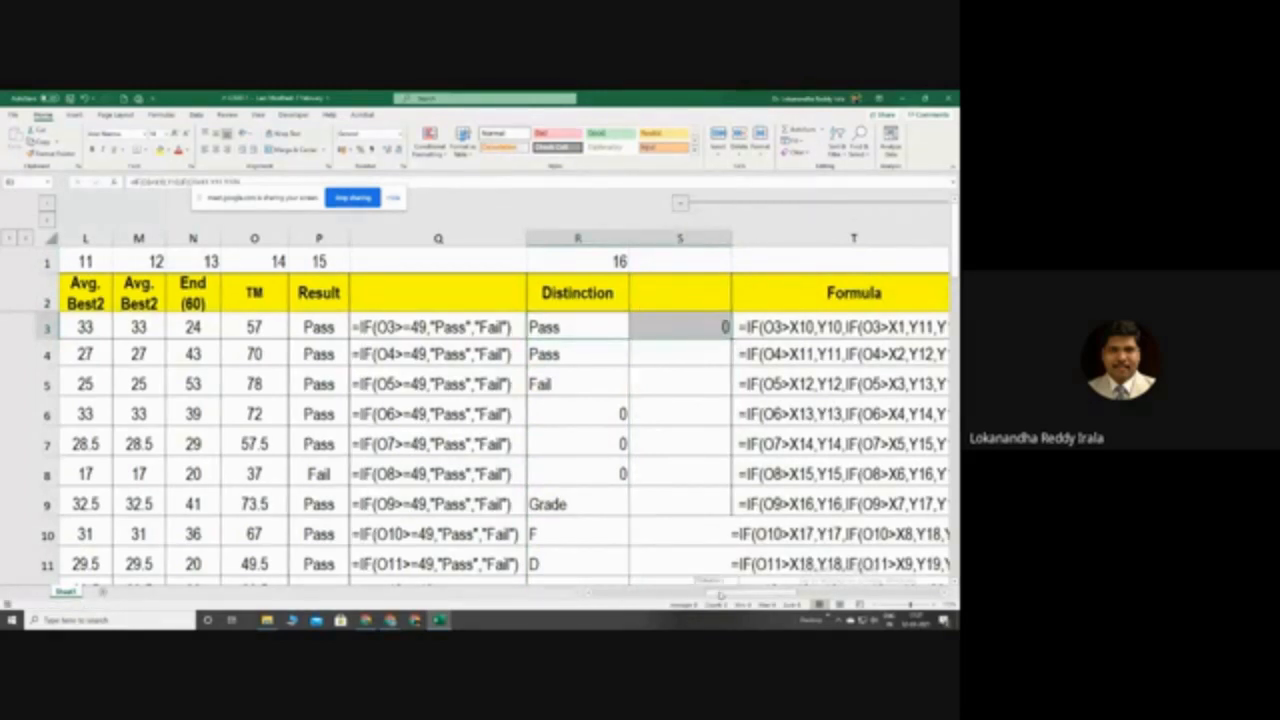
Insert a blank column before the Grade column, and fill the formula text from T3 across to U3
{"action": "scroll", "coordinate": [717, 579], "scroll_direction": "right", "scroll_amount": 5}
{"action": "scroll", "coordinate": [717, 579], "scroll_direction": "left", "scroll_amount": 5}
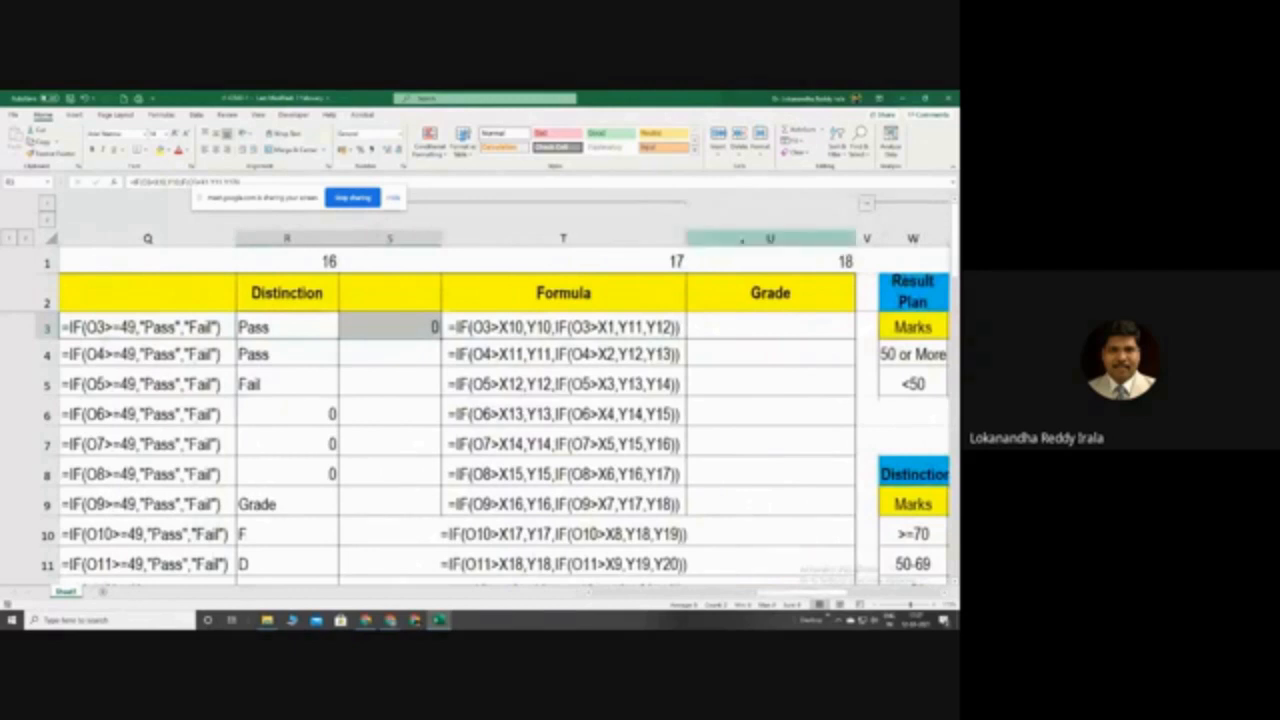
{"action": "right_click", "coordinate": [745, 240]}
{"action": "left_click", "coordinate": [768, 323]}
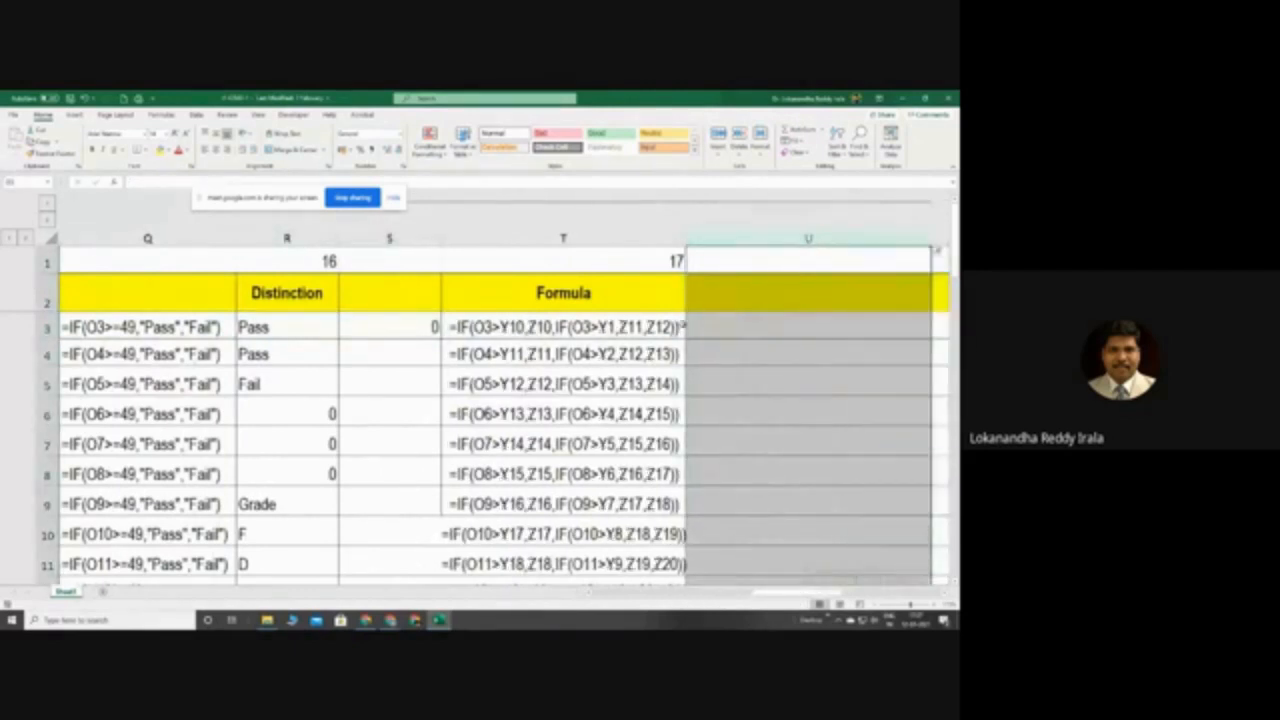
{"action": "left_click", "coordinate": [663, 327]}
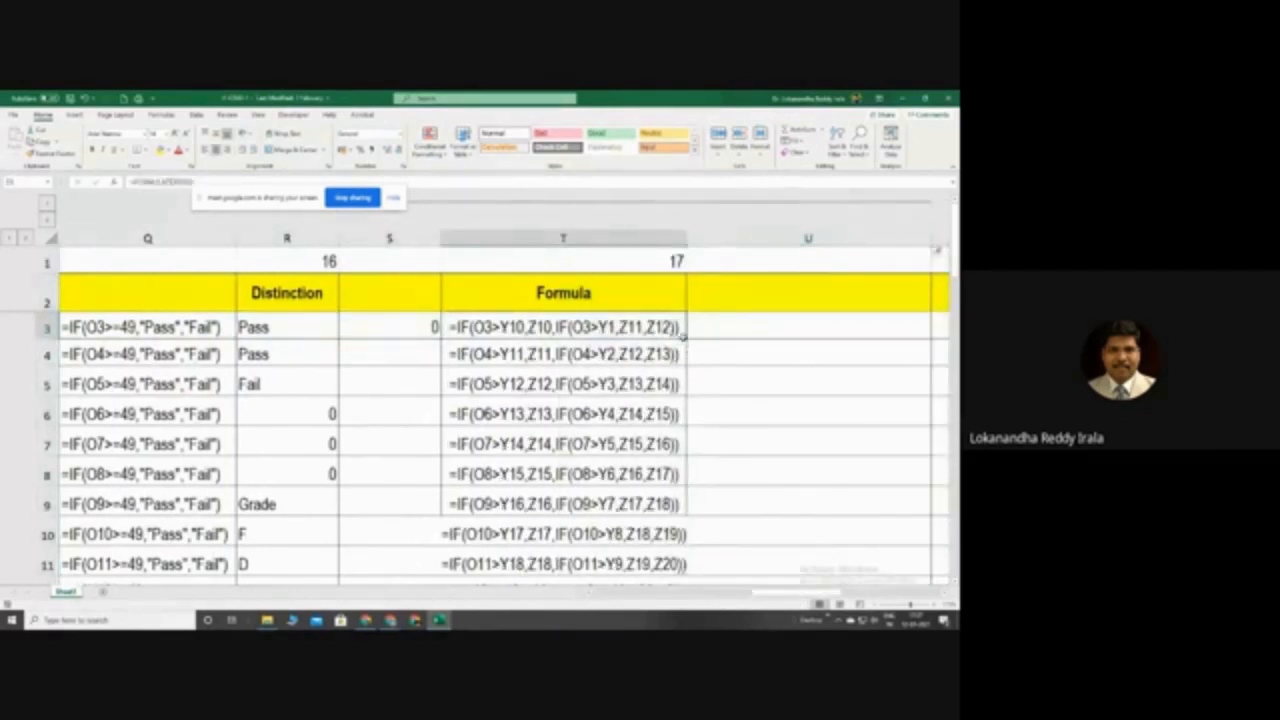
{"action": "left_click_drag", "start_coordinate": [686, 341], "coordinate": [935, 341]}
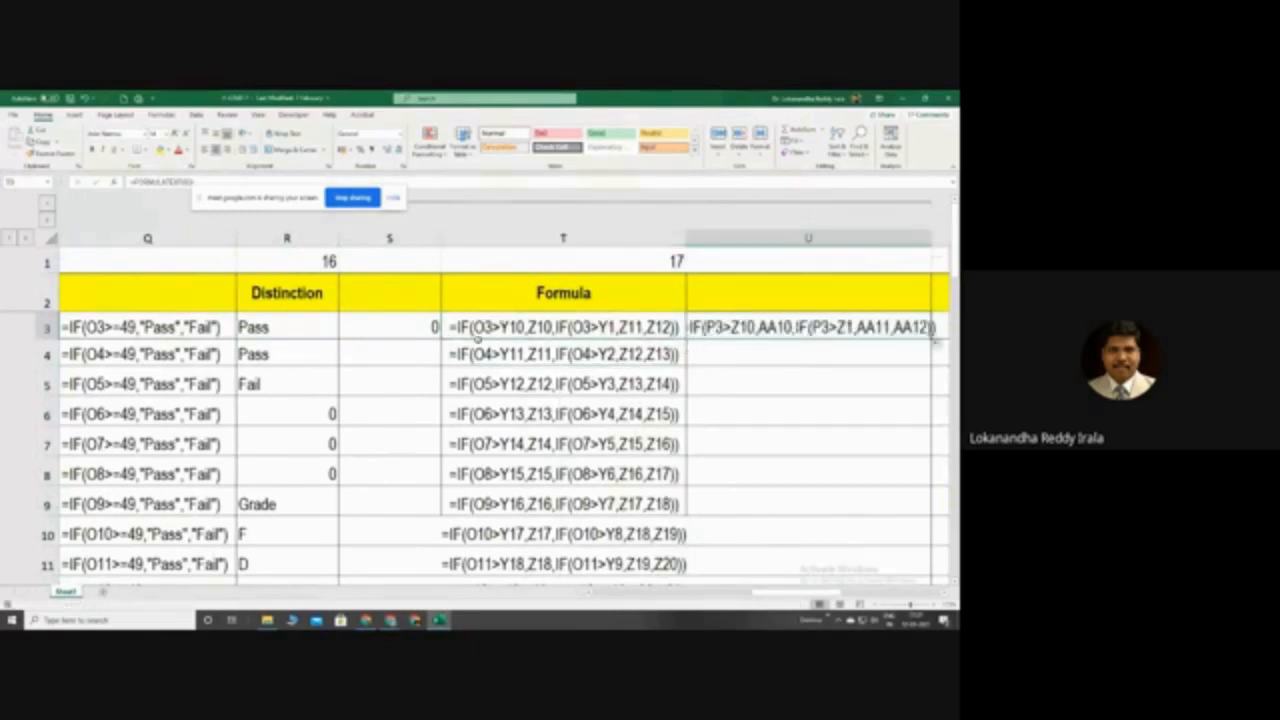
Compare the column references in the formula texts in T3 and U3
{"action": "left_click", "coordinate": [478, 334]}
{"action": "left_click", "coordinate": [720, 330]}
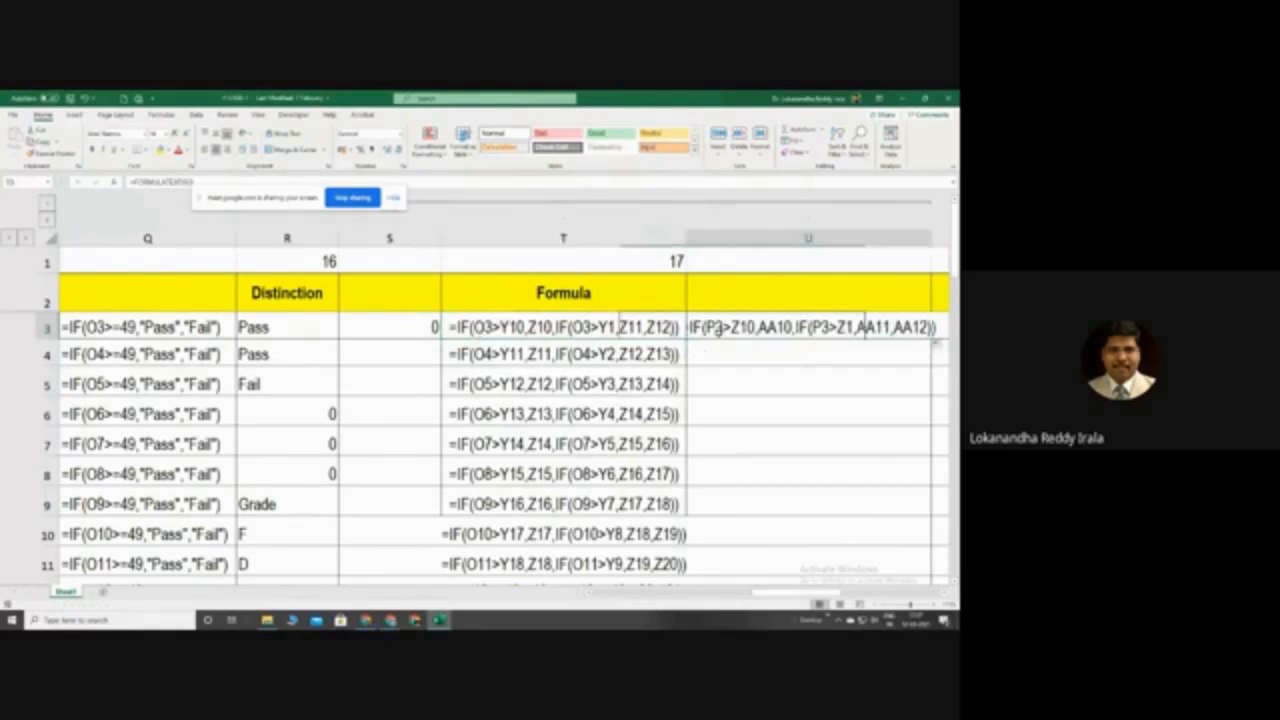
{"action": "left_click", "coordinate": [510, 326]}
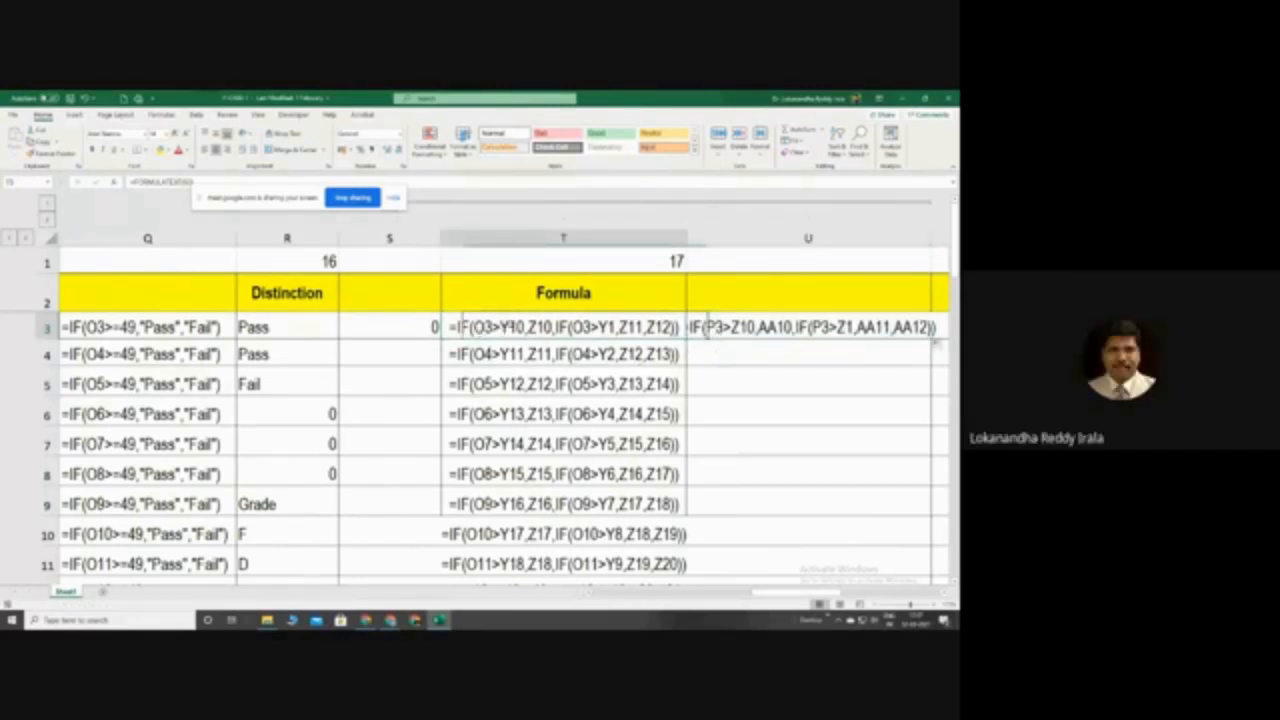
{"action": "left_click", "coordinate": [738, 336]}
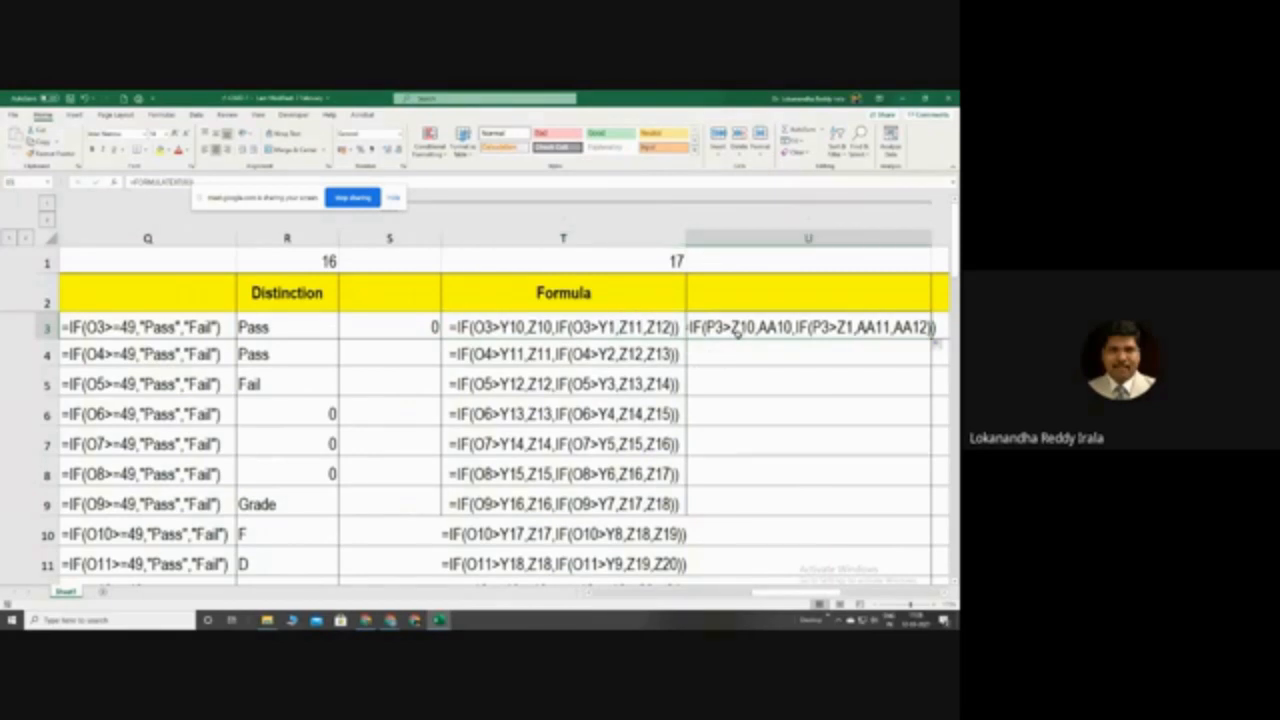
{"action": "left_click", "coordinate": [543, 336]}
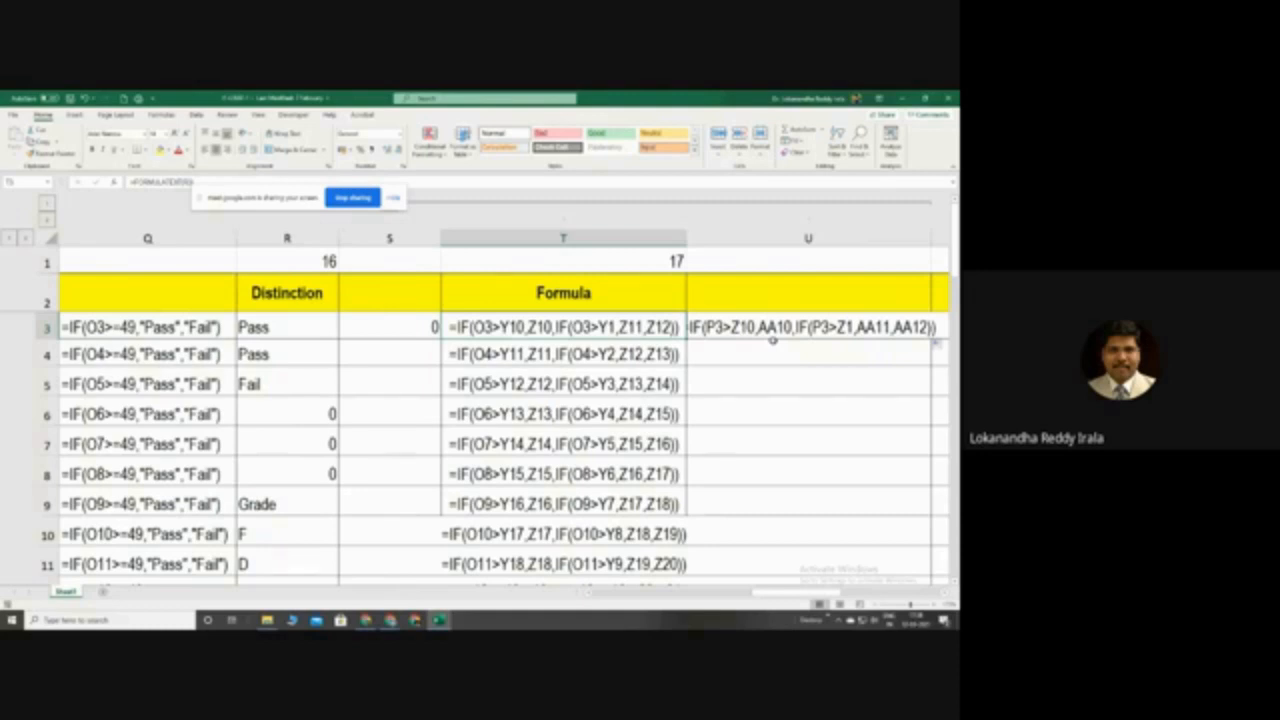
Delete the two inserted columns, U before the Grade column and S before the Formula column
{"action": "left_click", "coordinate": [784, 240]}
{"action": "right_click", "coordinate": [784, 240]}
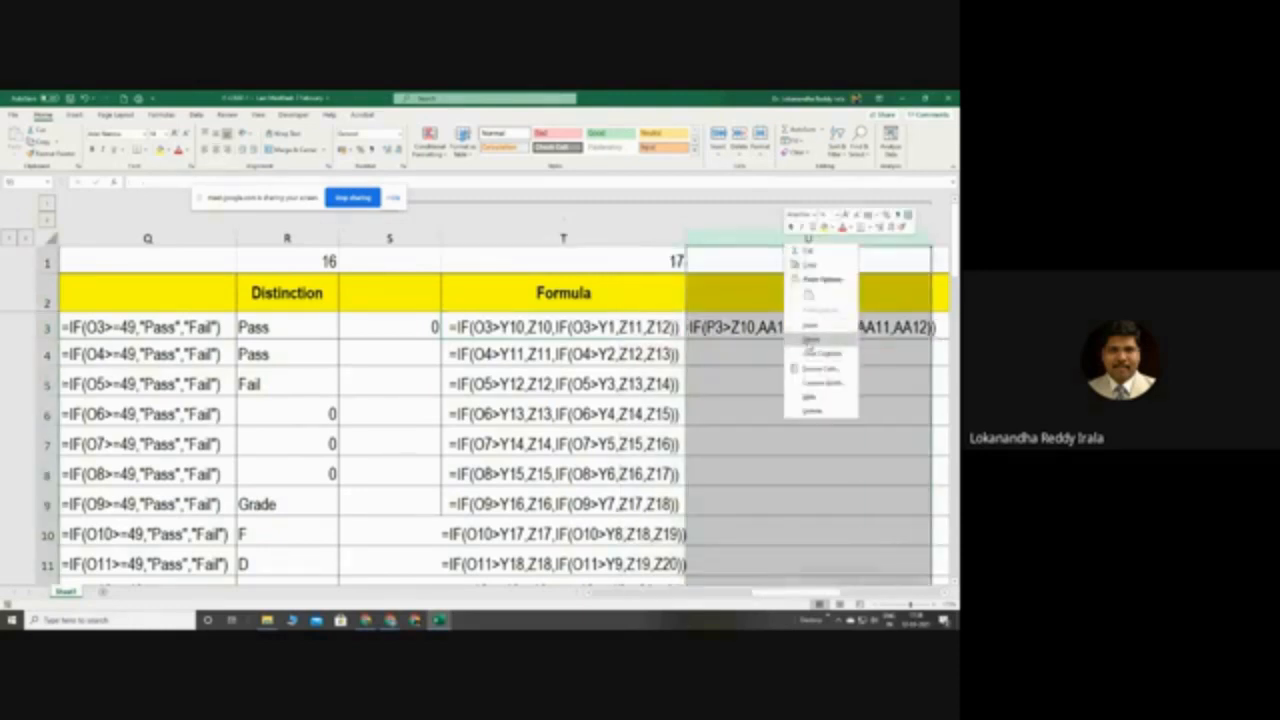
{"action": "left_click", "coordinate": [810, 339]}
{"action": "left_click", "coordinate": [397, 240]}
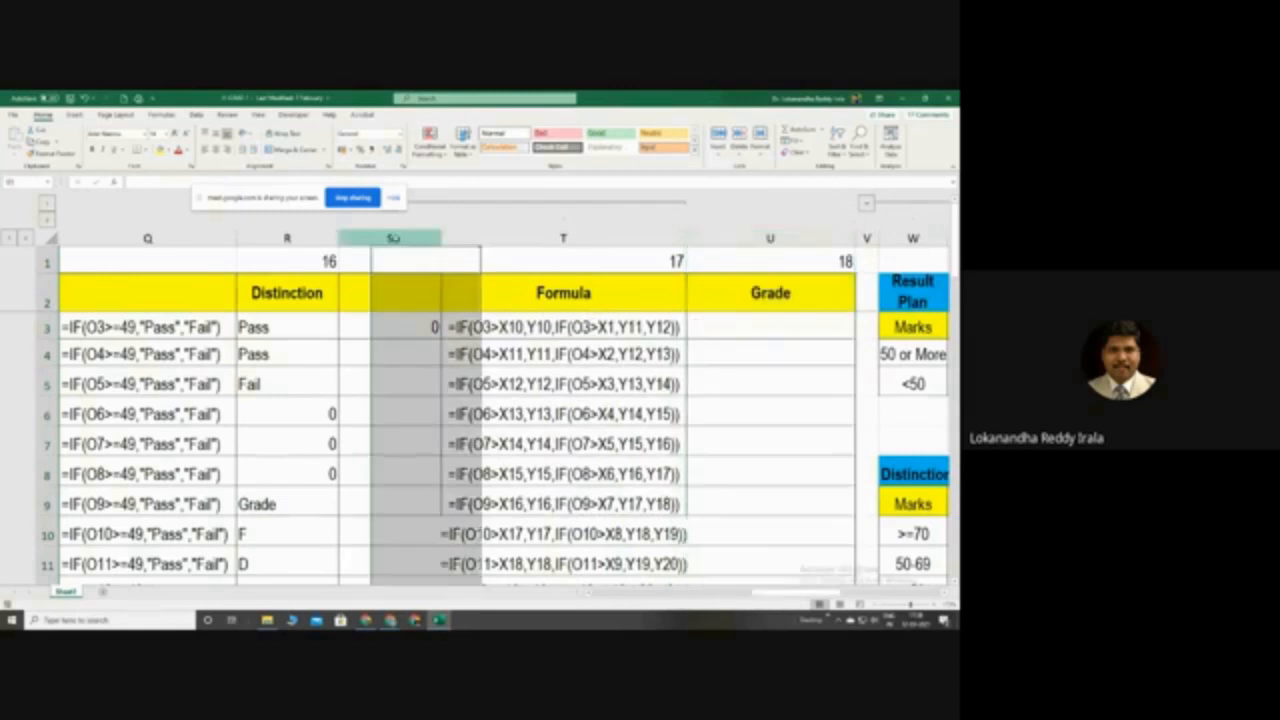
{"action": "right_click", "coordinate": [397, 240]}
{"action": "left_click", "coordinate": [438, 334]}
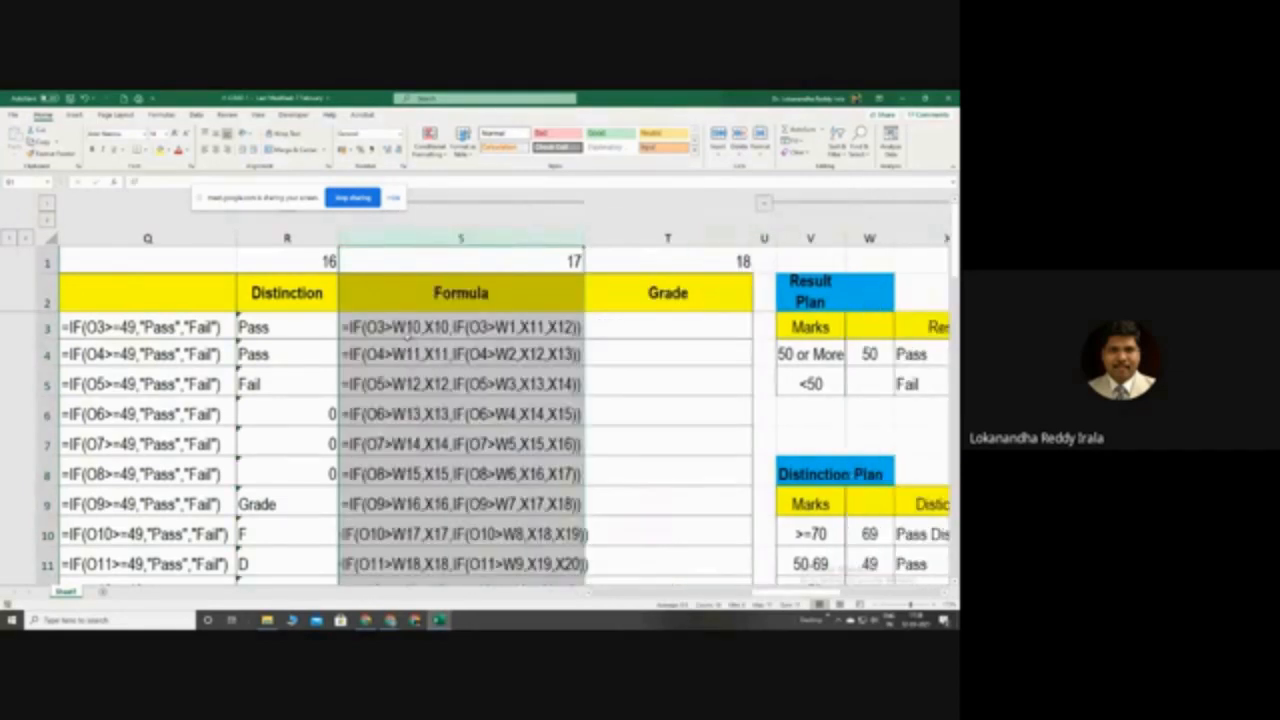
Examine the Result and Distinction formulas in rows 3 and 4 and the total marks in O3 and O4 that they reference
{"action": "left_click_drag", "start_coordinate": [757, 592], "coordinate": [686, 591]}
{"action": "left_click", "coordinate": [442, 336]}
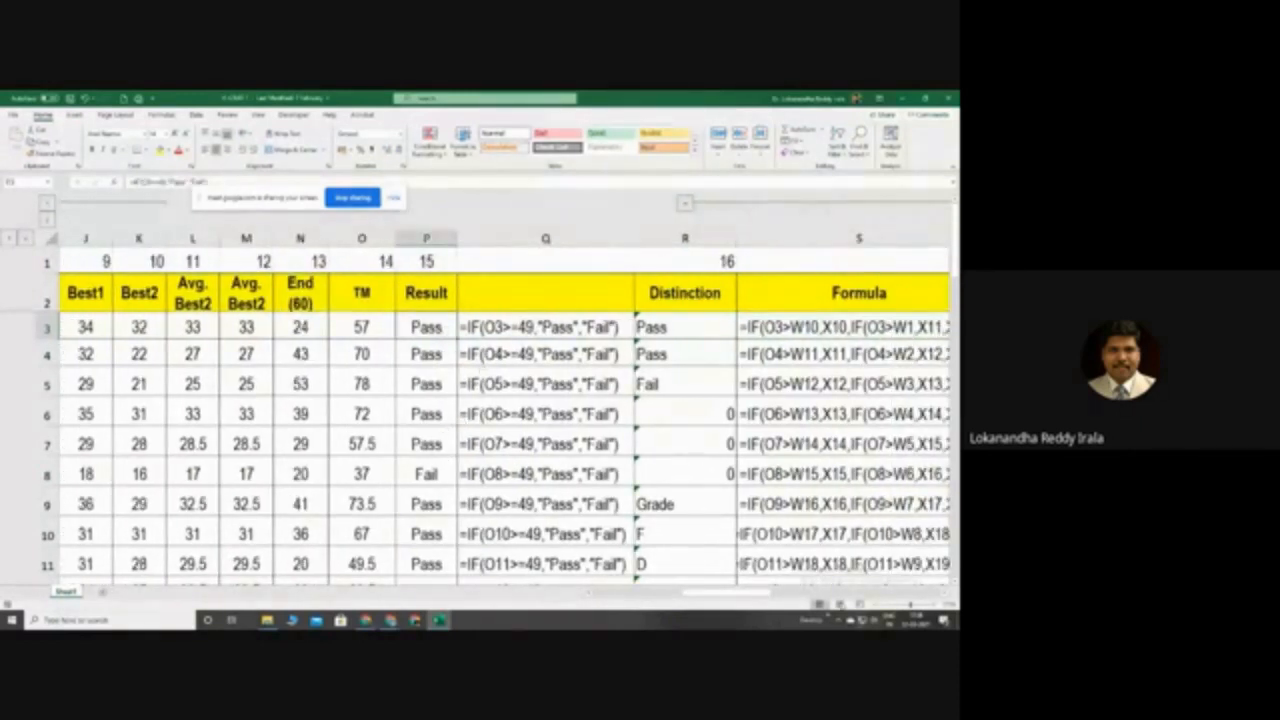
{"action": "left_click_drag", "start_coordinate": [738, 593], "coordinate": [748, 594]}
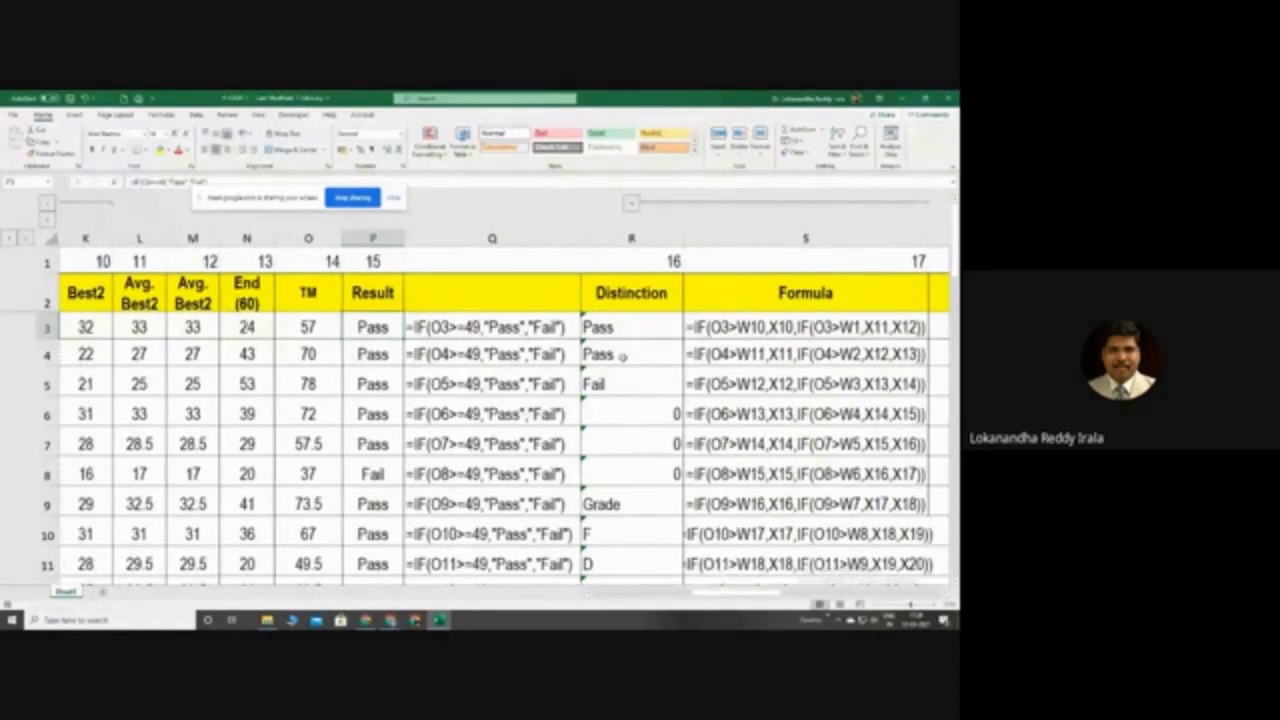
{"action": "left_click", "coordinate": [626, 337]}
{"action": "left_click", "coordinate": [387, 336]}
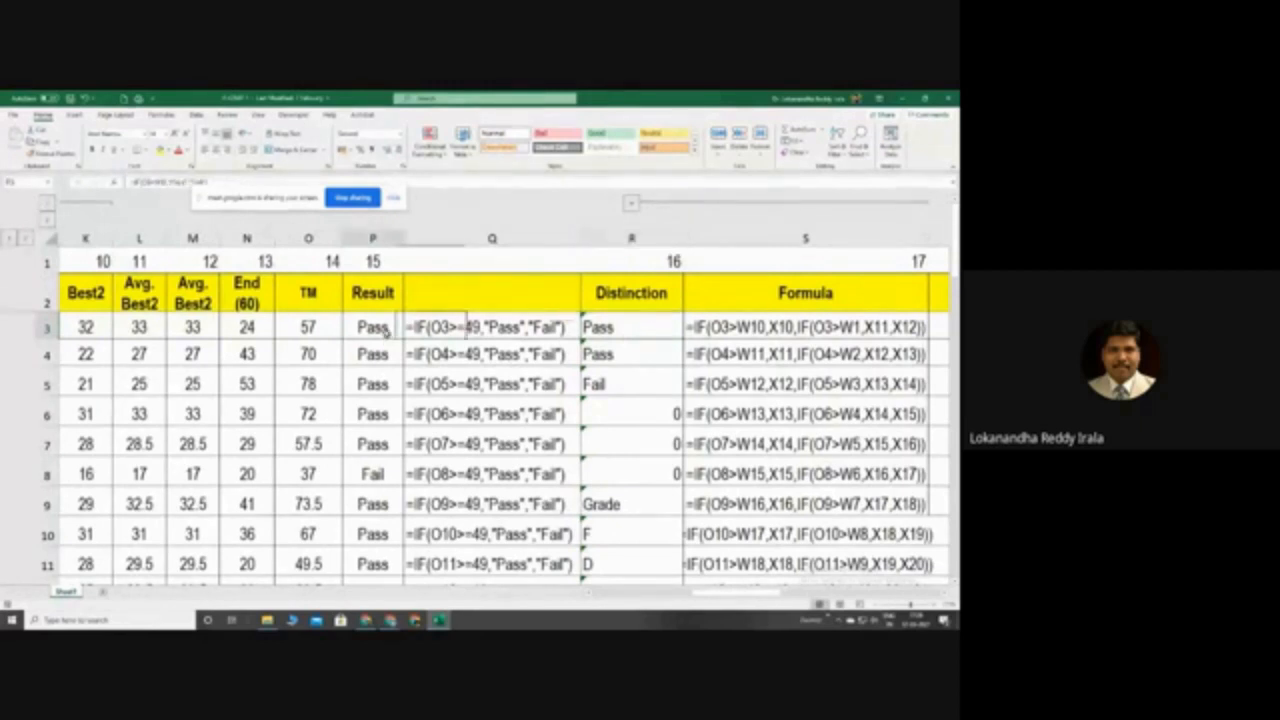
{"action": "left_click", "coordinate": [468, 326]}
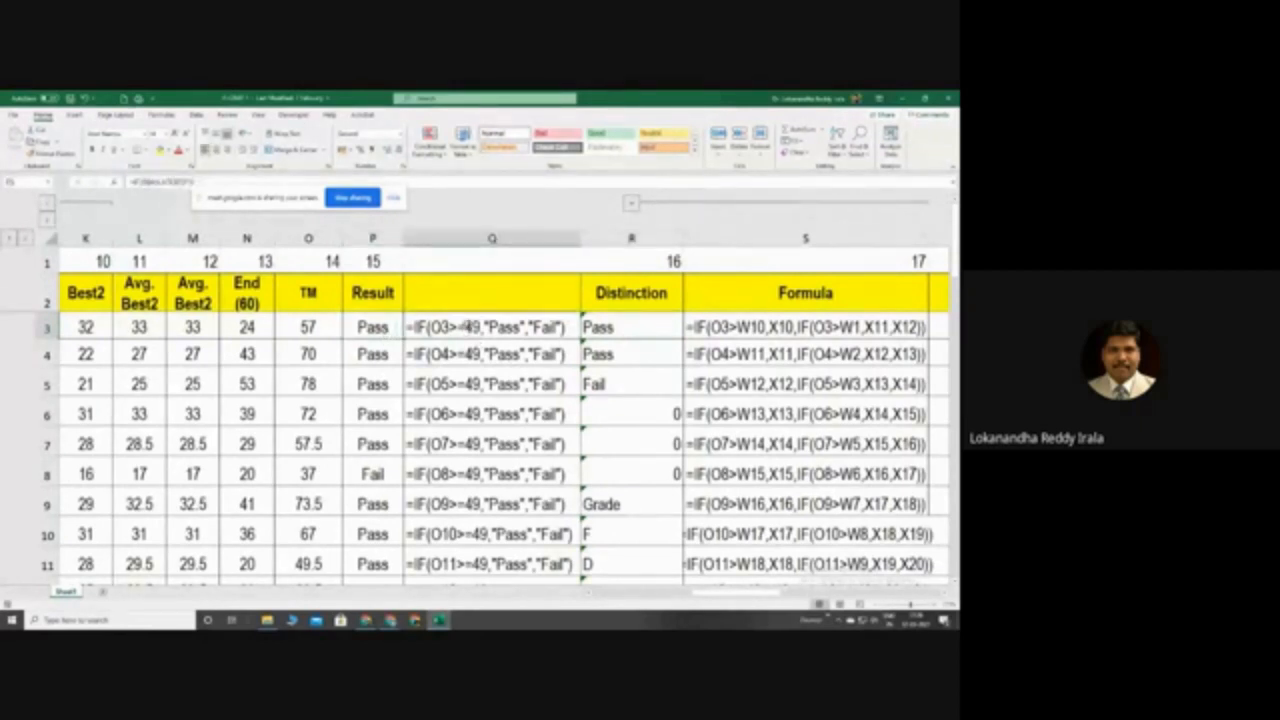
{"action": "double_click", "coordinate": [468, 326]}
{"action": "left_click", "coordinate": [388, 352]}
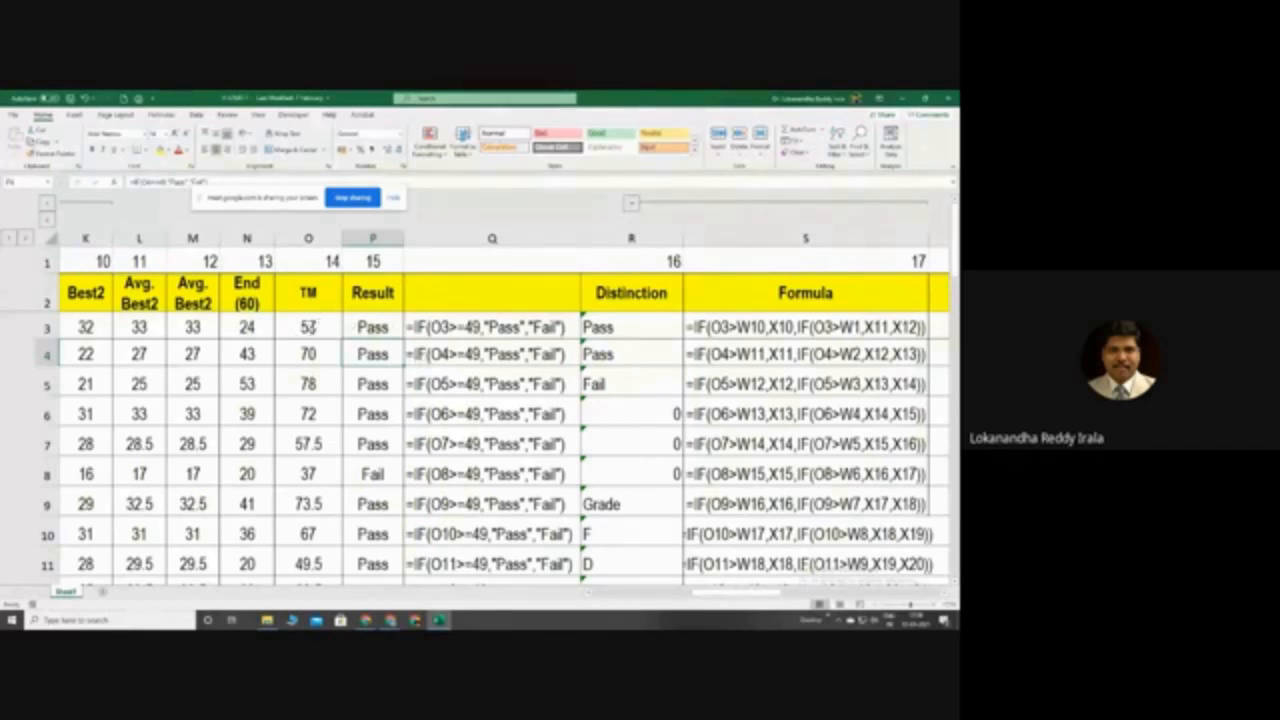
{"action": "left_click", "coordinate": [314, 330]}
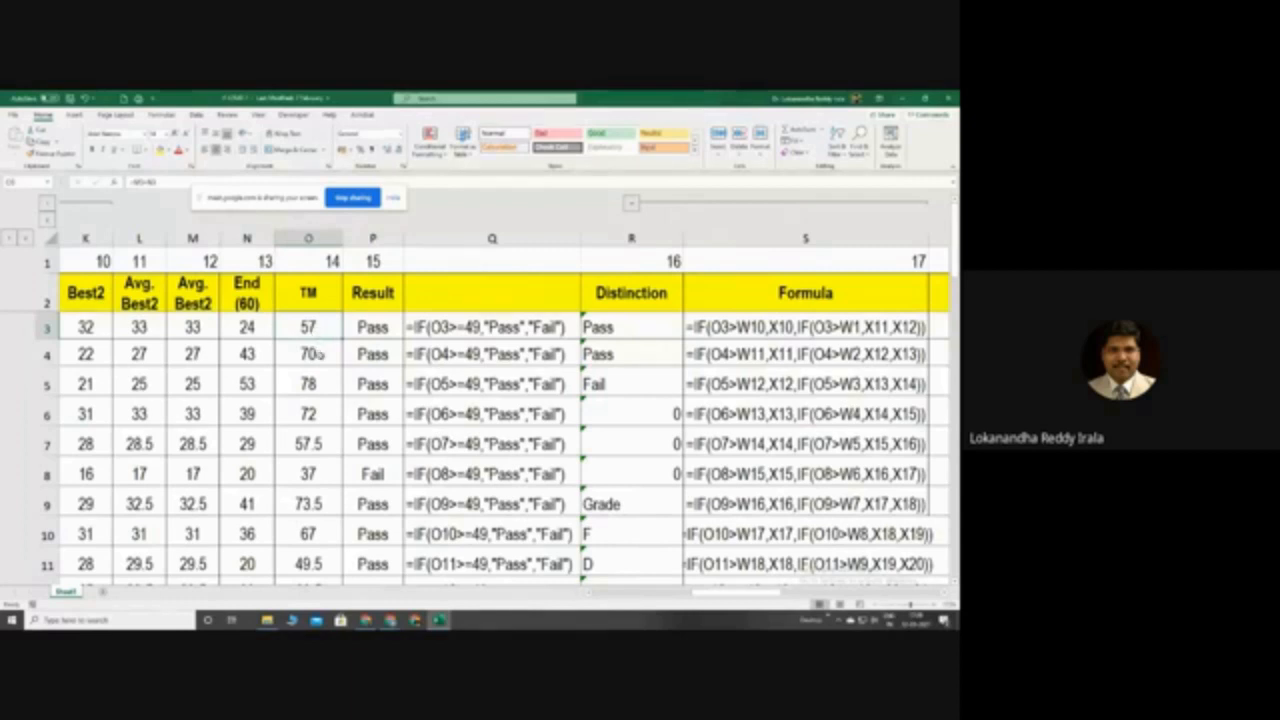
{"action": "left_click", "coordinate": [324, 354]}
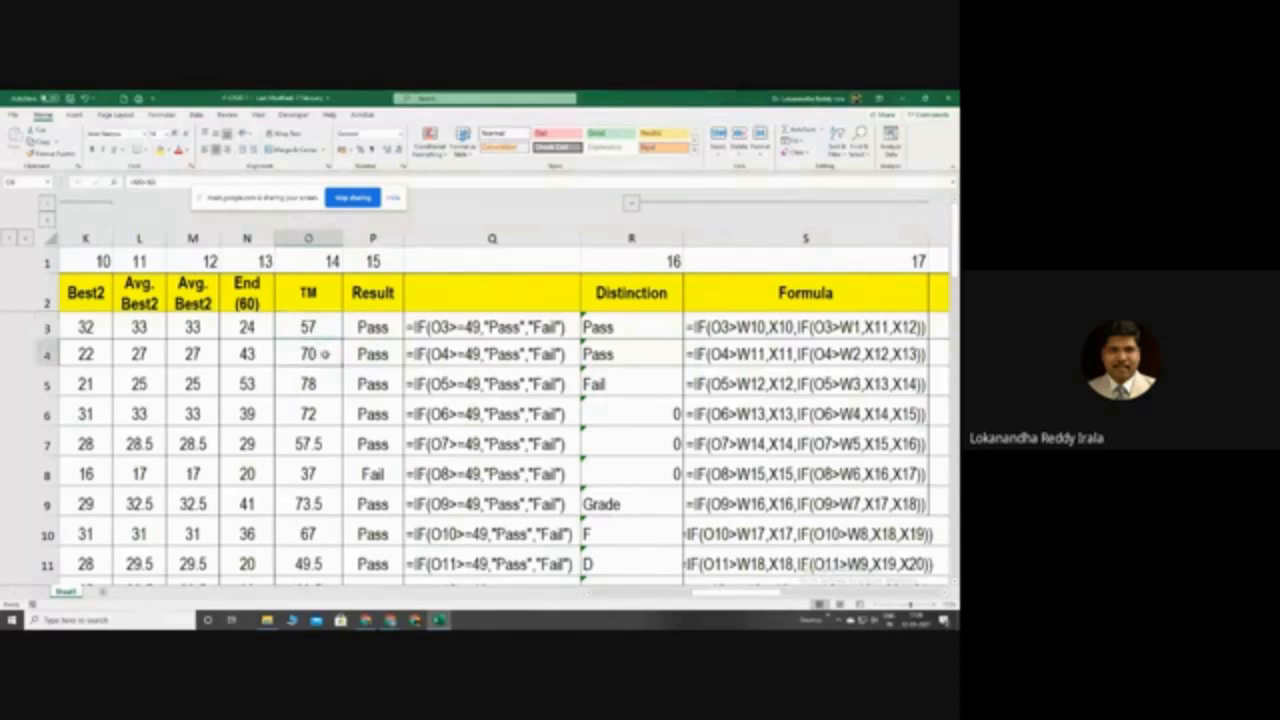
{"action": "left_click", "coordinate": [324, 320]}
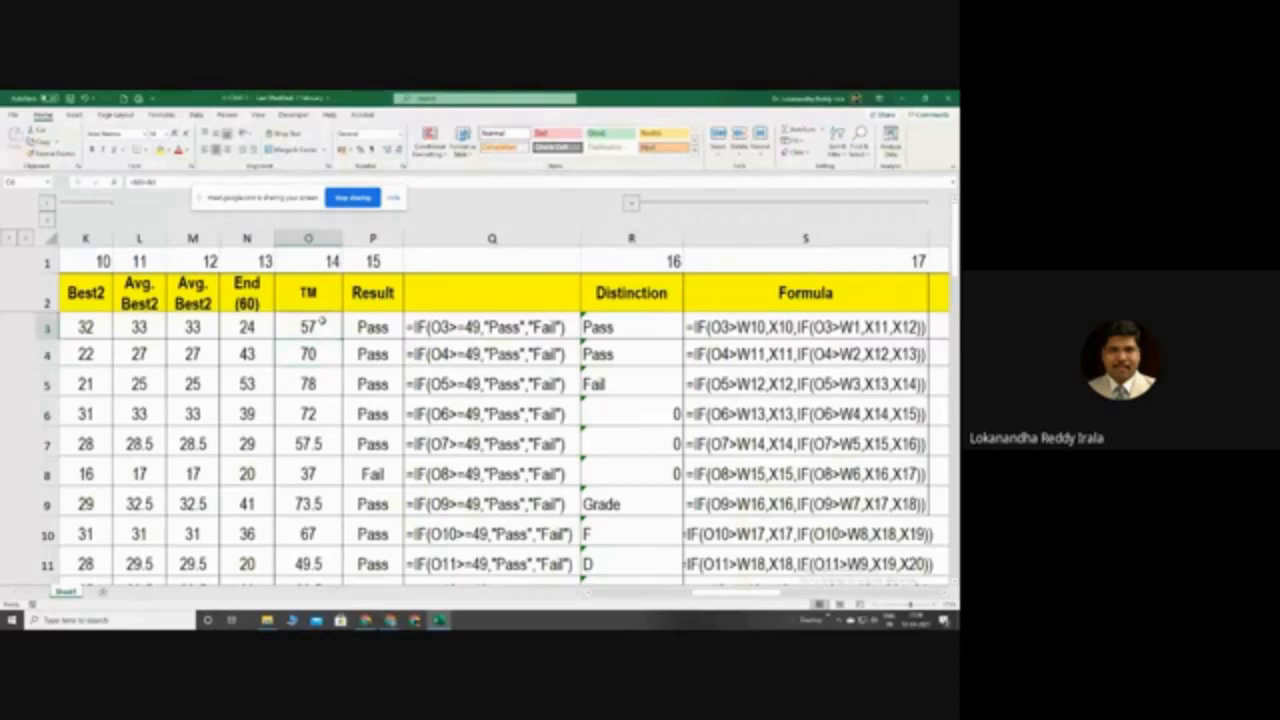
{"action": "left_click", "coordinate": [327, 353], "text": "shift"}
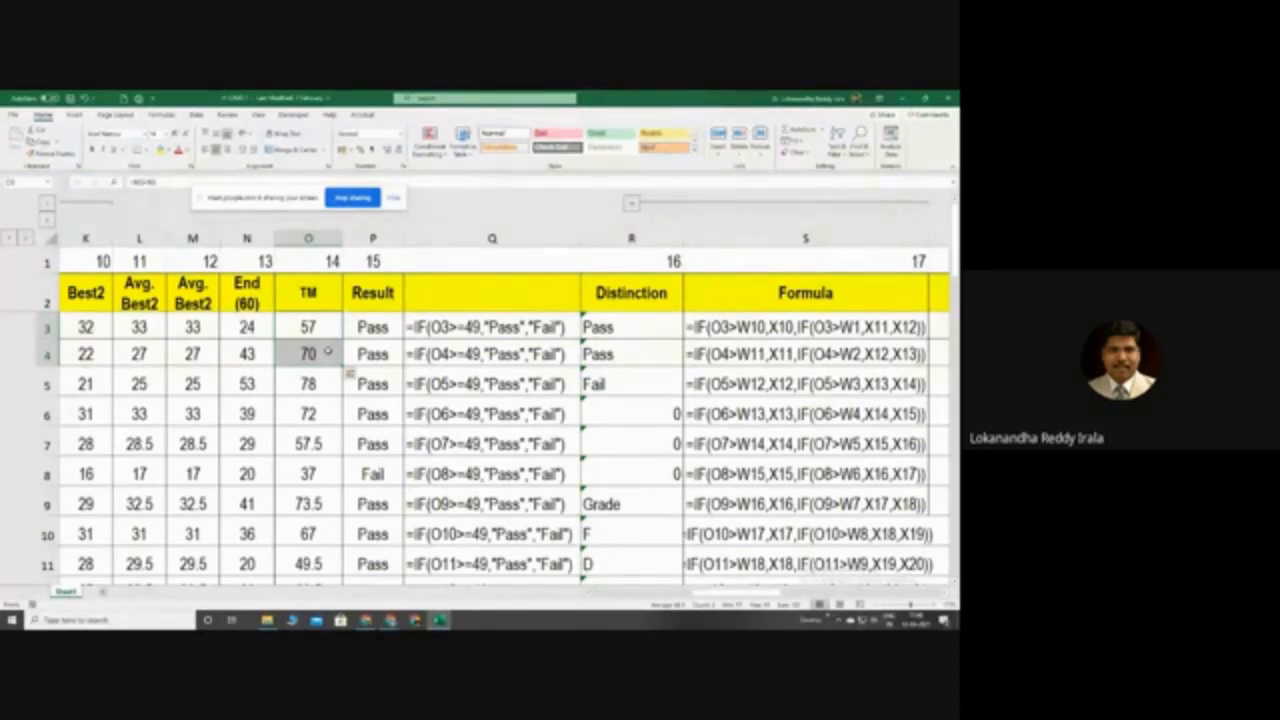
{"action": "left_click_drag", "start_coordinate": [615, 345], "coordinate": [640, 392]}
{"action": "left_click", "coordinate": [689, 352]}
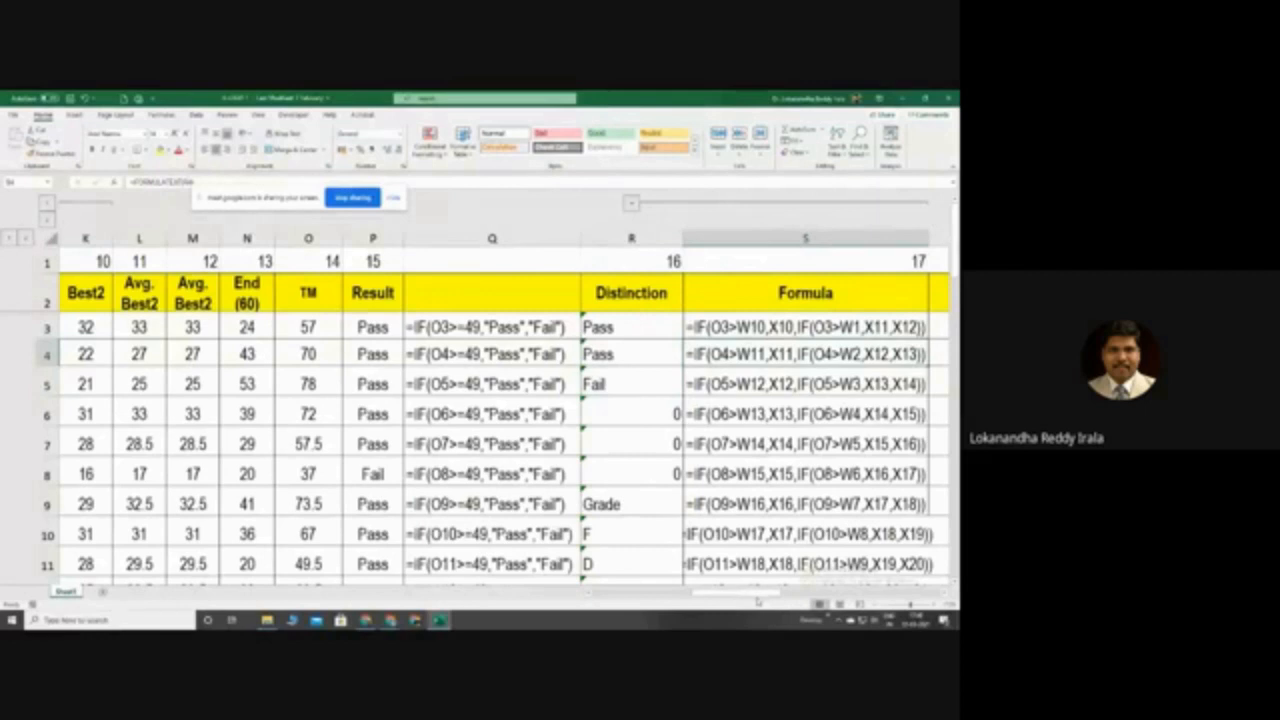
Narrow the Grade column to fit its heading, and delete the formula-text column Q beside the Result column
{"action": "left_click_drag", "start_coordinate": [751, 596], "coordinate": [801, 603]}
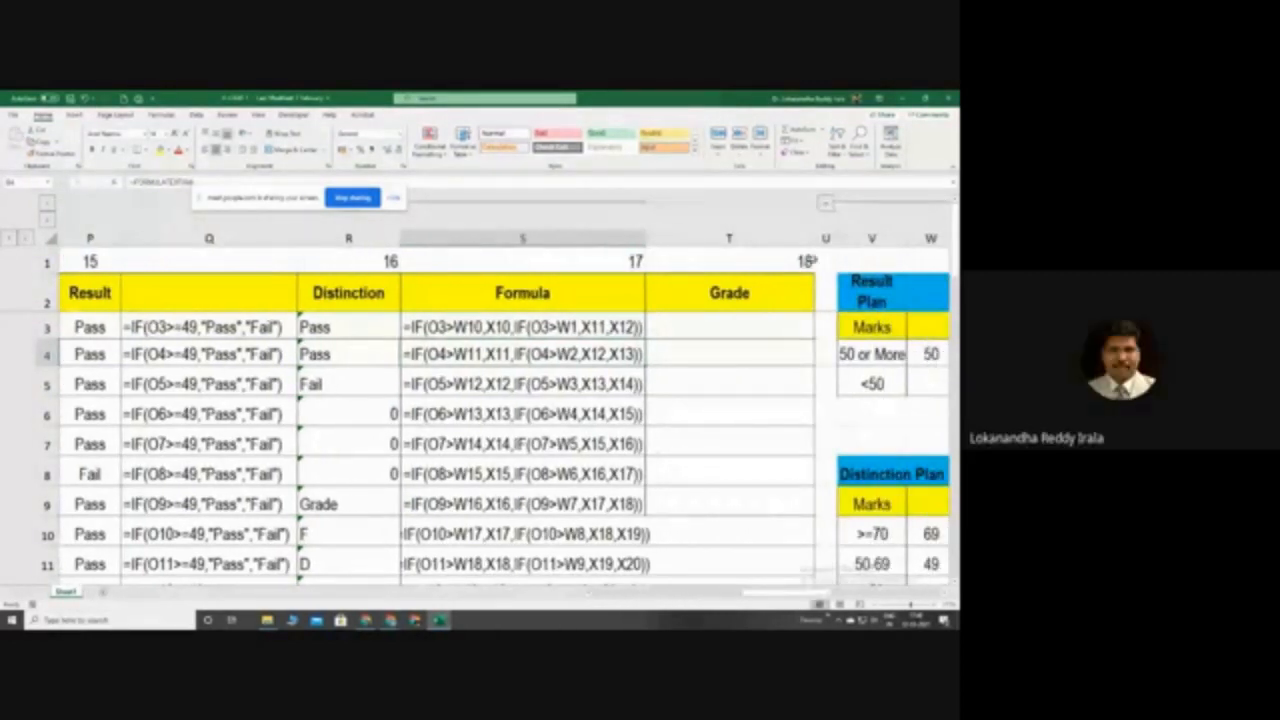
{"action": "left_click_drag", "start_coordinate": [815, 238], "coordinate": [694, 238]}
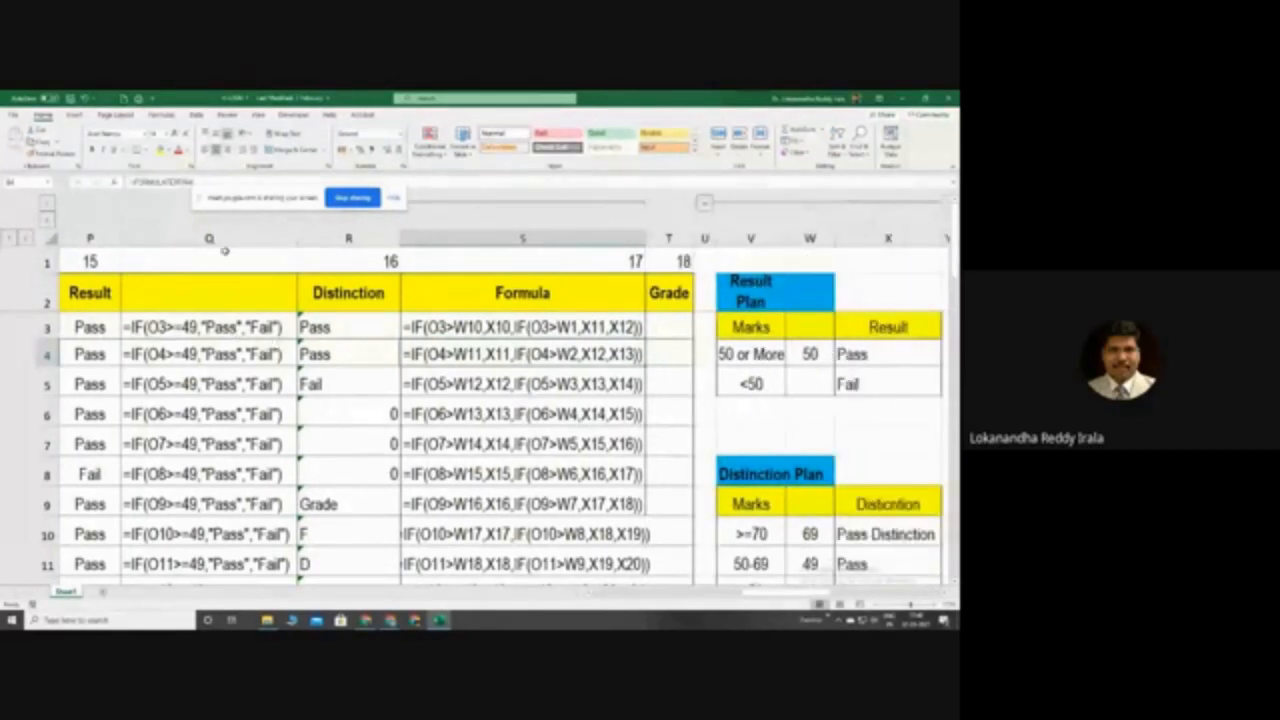
{"action": "left_click", "coordinate": [229, 239]}
{"action": "right_click", "coordinate": [229, 239]}
{"action": "left_click", "coordinate": [258, 348]}
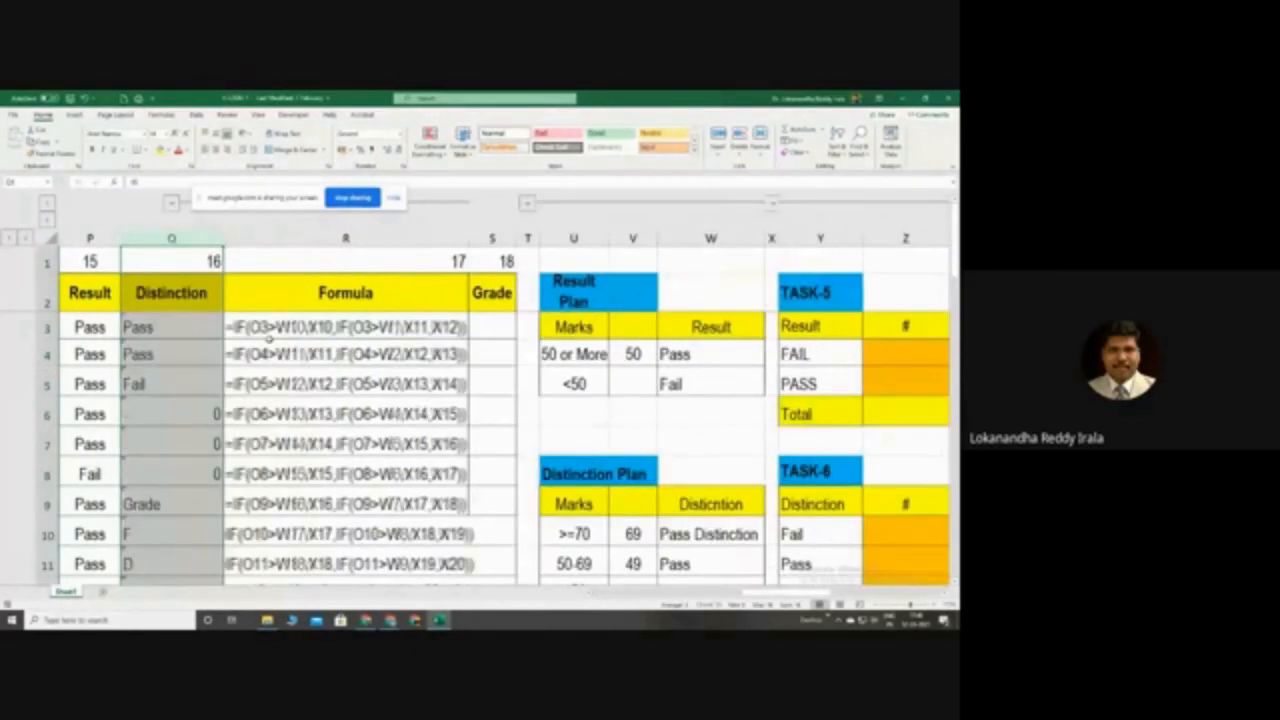
Make the first threshold reference in the Q3 Distinction formula absolute as $V$10
{"action": "left_click", "coordinate": [108, 322]}
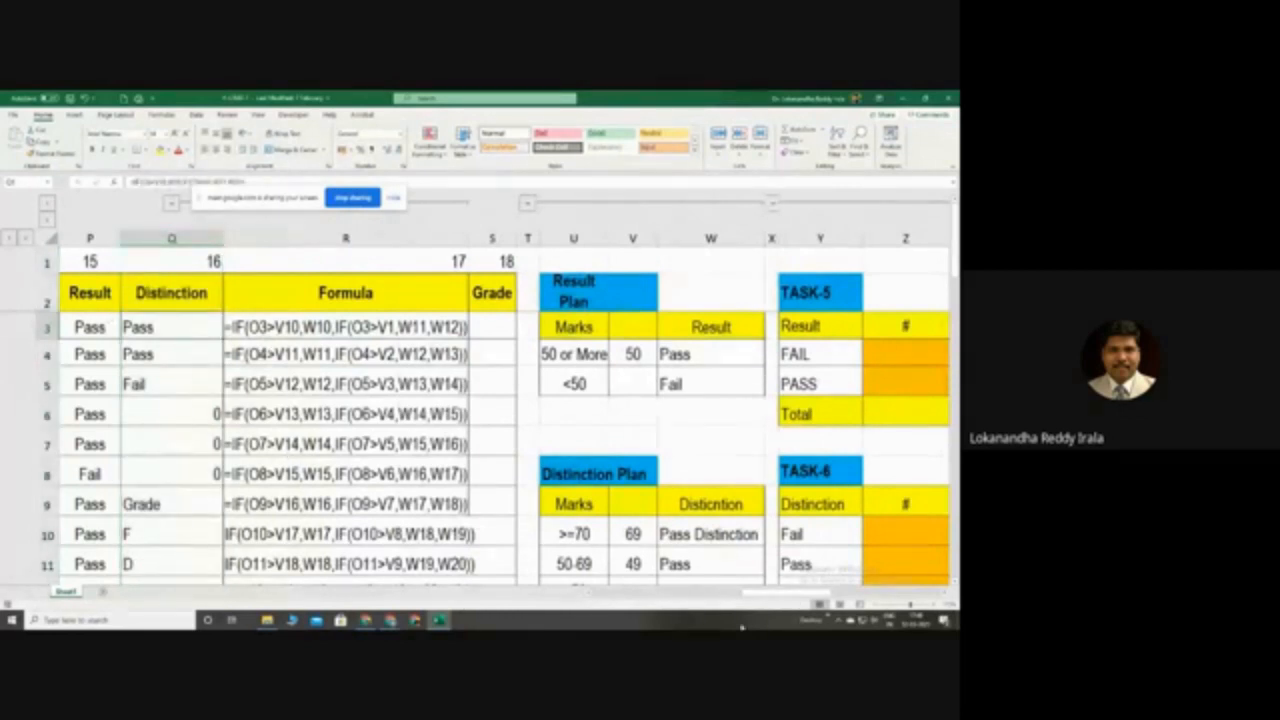
{"action": "left_click_drag", "start_coordinate": [762, 604], "coordinate": [750, 604]}
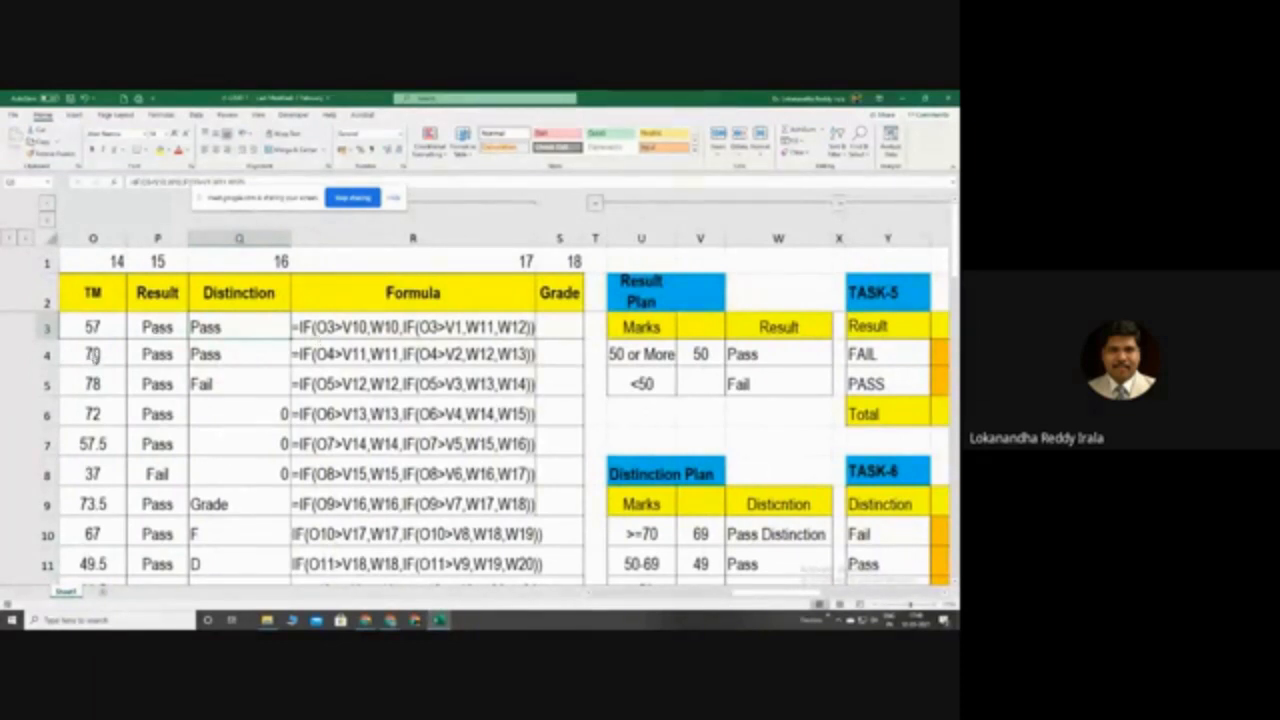
{"action": "left_click", "coordinate": [93, 356]}
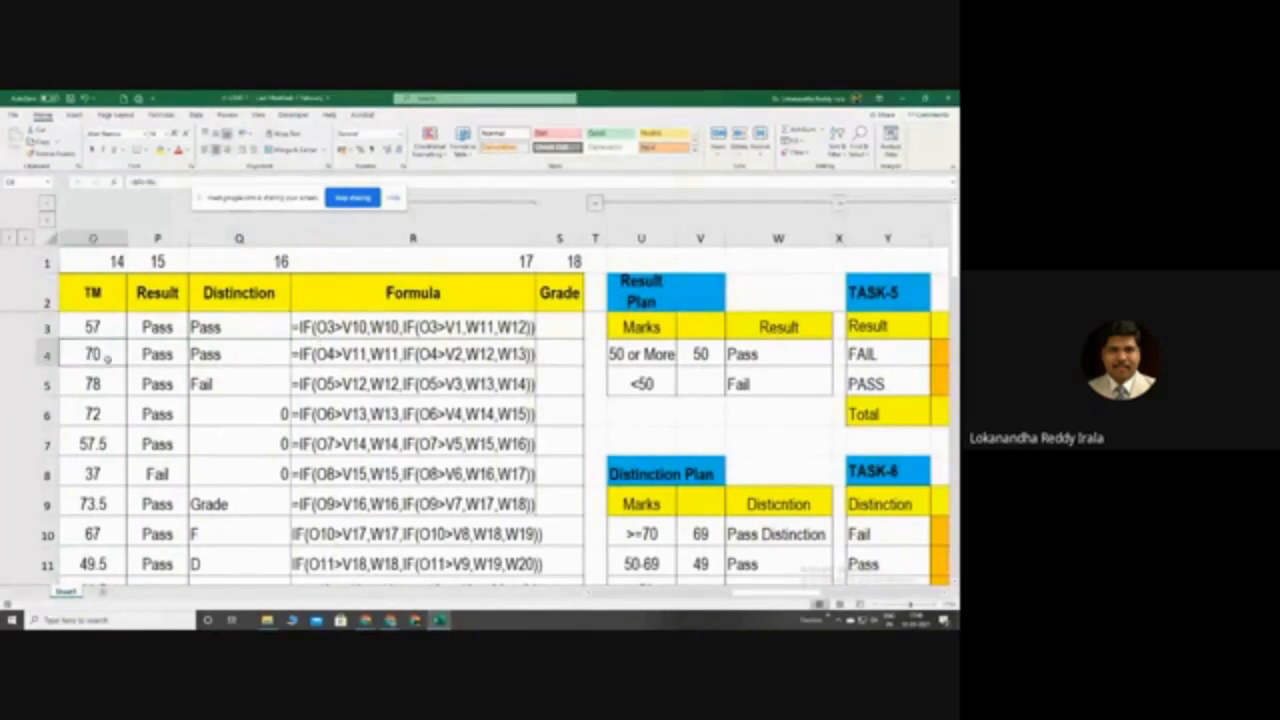
{"action": "left_click", "coordinate": [330, 327]}
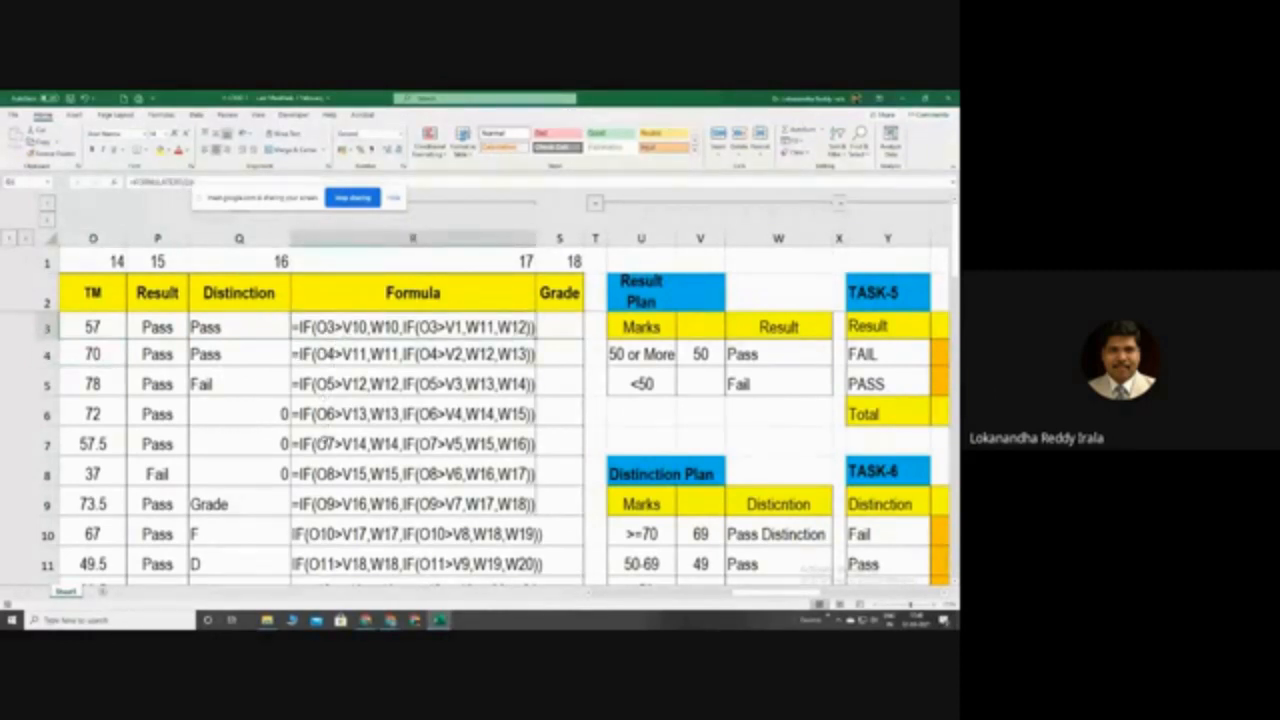
{"action": "left_click", "coordinate": [243, 322]}
{"action": "left_click_drag", "start_coordinate": [274, 197], "coordinate": [427, 183]}
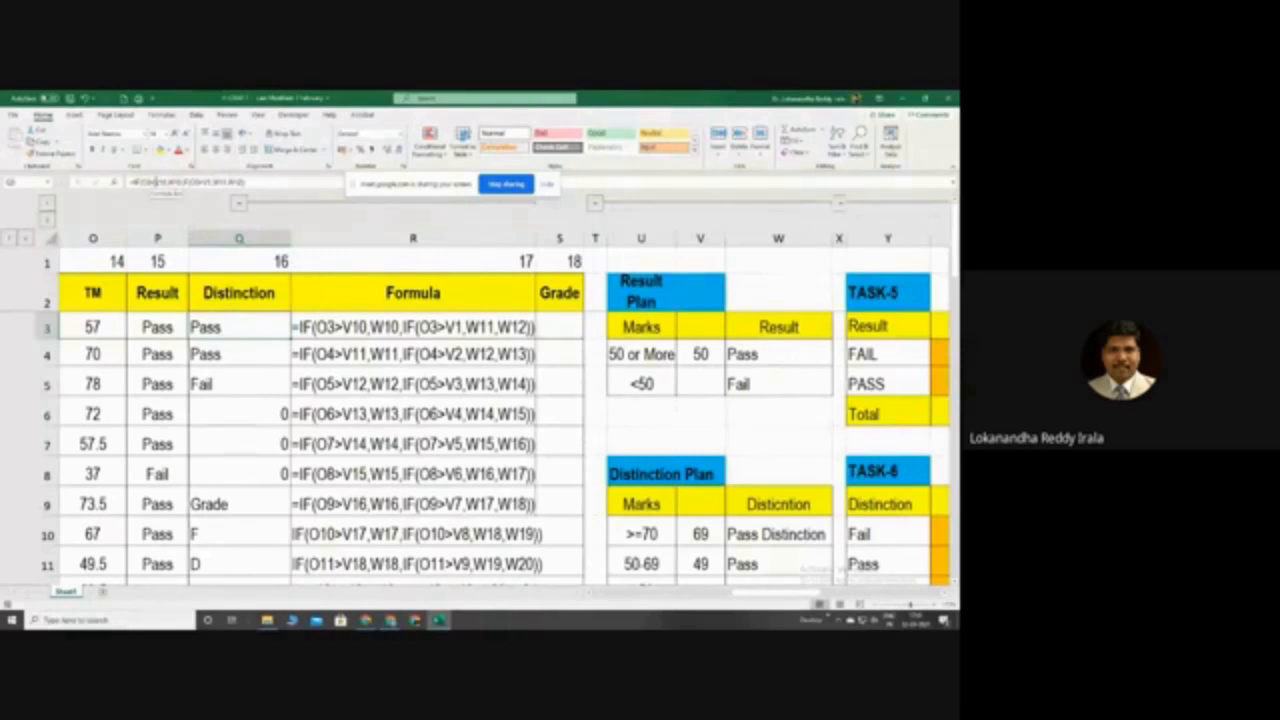
{"action": "left_click", "coordinate": [175, 182]}
{"action": "left_click", "coordinate": [164, 183]}
{"action": "type", "text": "$V$10,"}
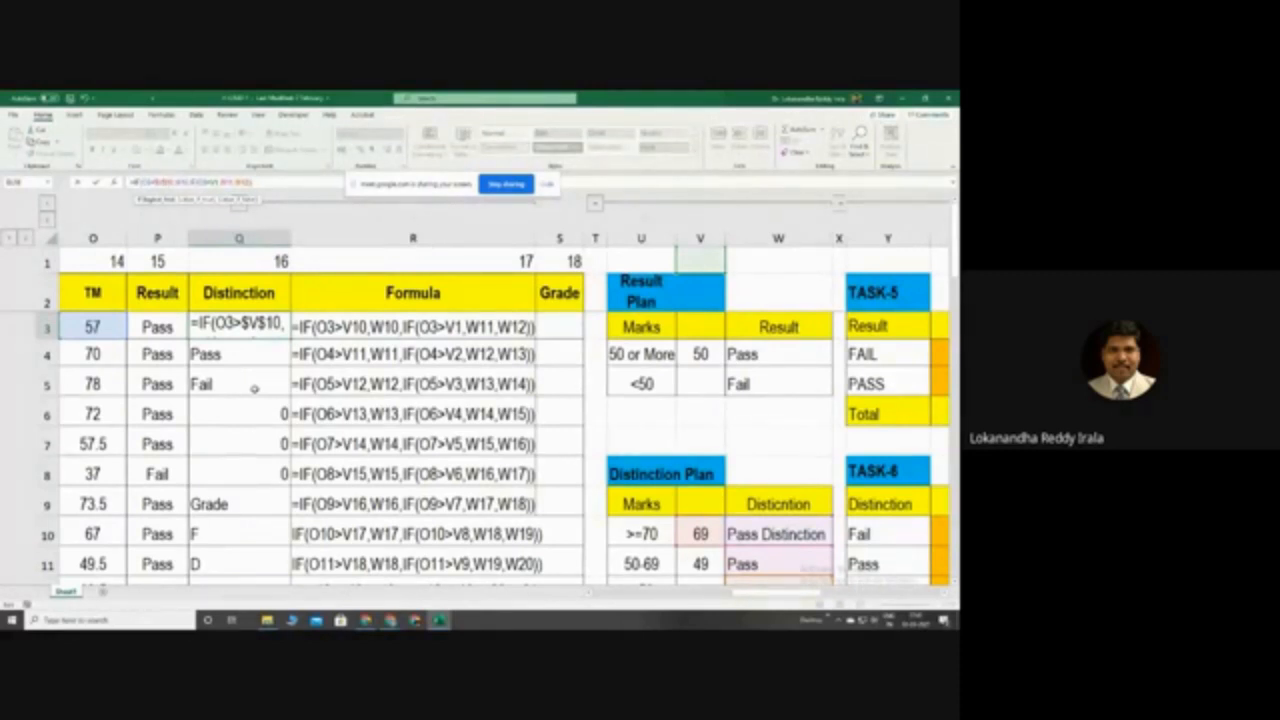
{"action": "key", "text": "Return"}
Fill the Distinction formula from Q3 down to Q17 and check the references in its formula texts
{"action": "left_click", "coordinate": [245, 322]}
{"action": "left_click_drag", "start_coordinate": [291, 340], "coordinate": [289, 585]}
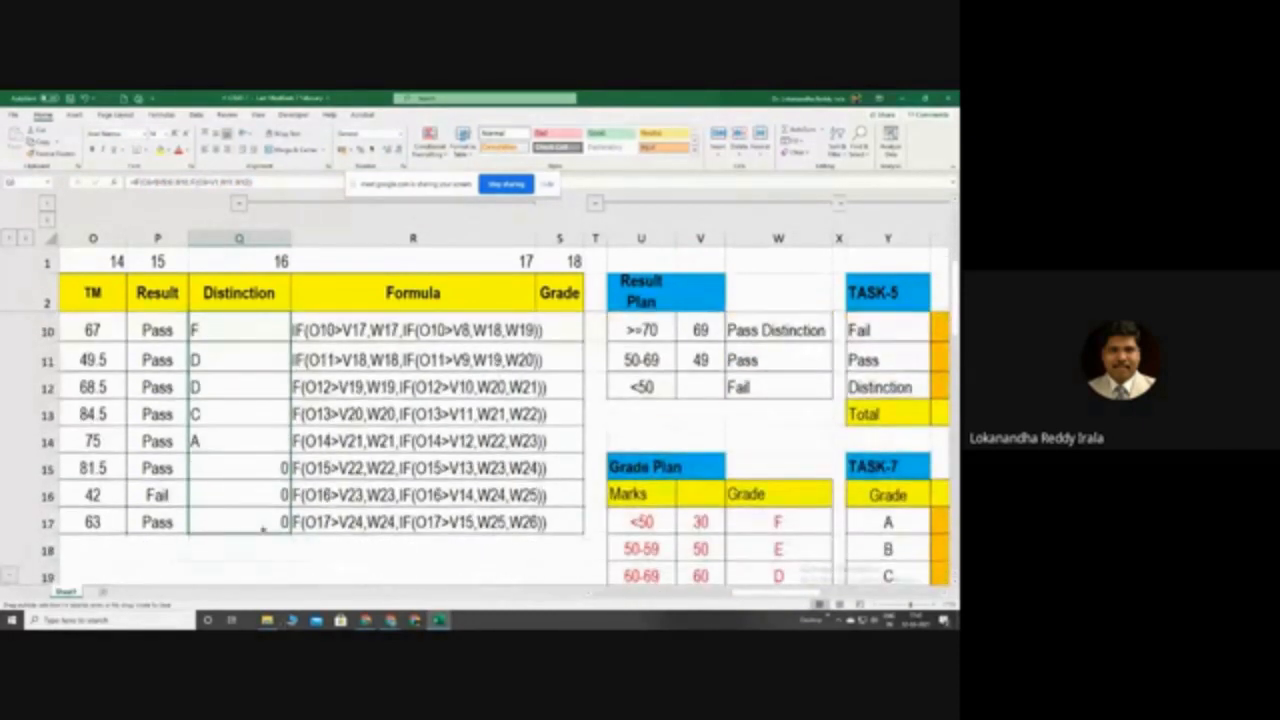
{"action": "left_click_drag", "start_coordinate": [263, 529], "coordinate": [263, 529]}
{"action": "scroll", "coordinate": [368, 472], "scroll_direction": "up", "scroll_amount": 3}
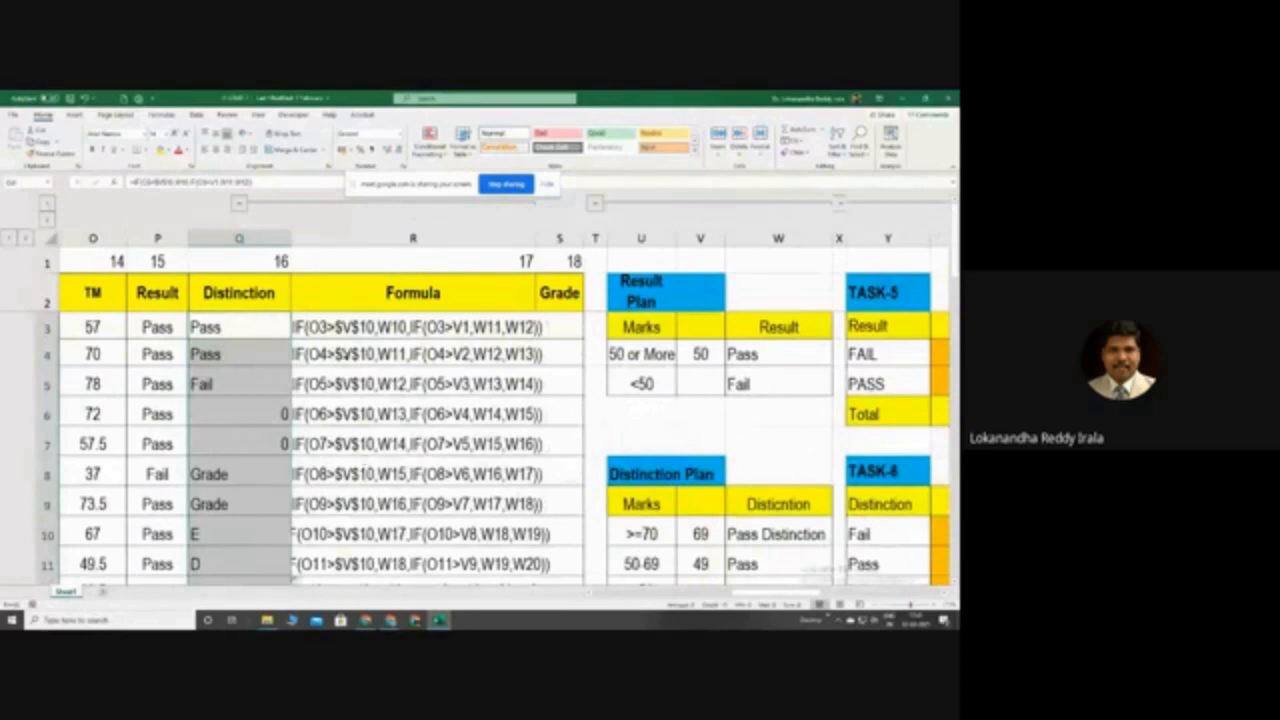
{"action": "left_click", "coordinate": [346, 356]}
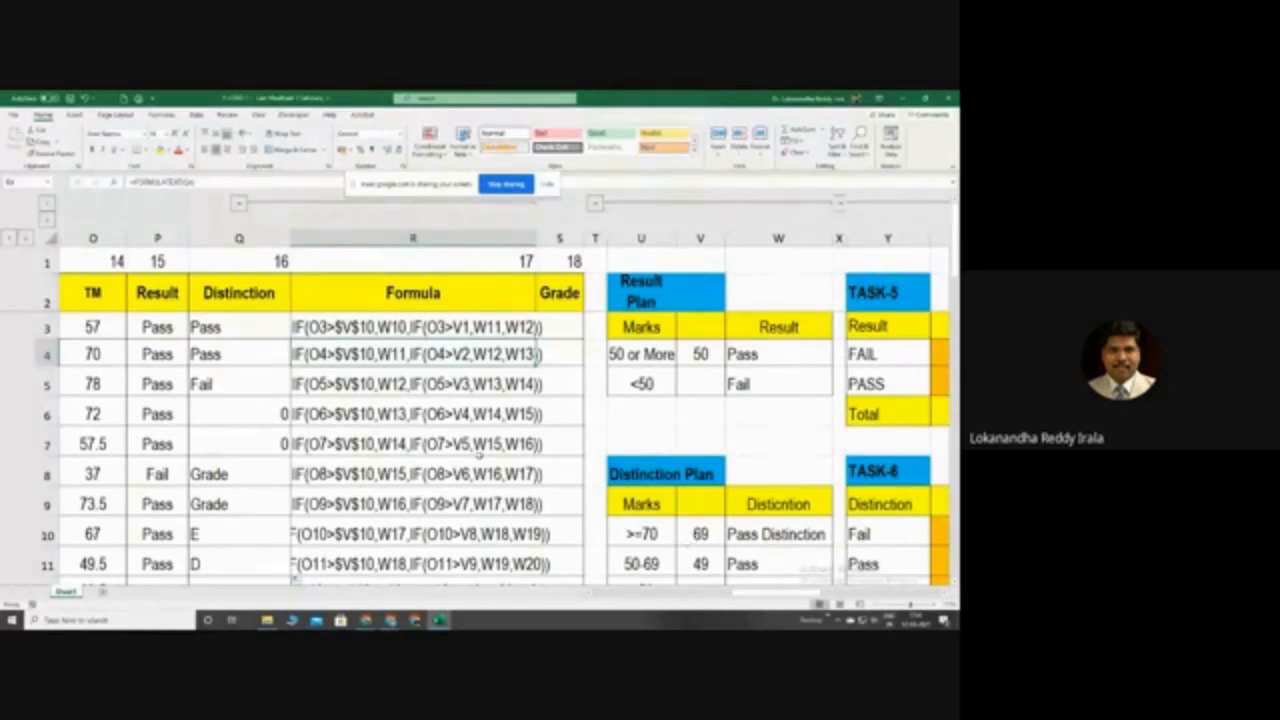
Make the first result reference in the Q3 Distinction formula absolute as $W$10
{"action": "left_click", "coordinate": [255, 328]}
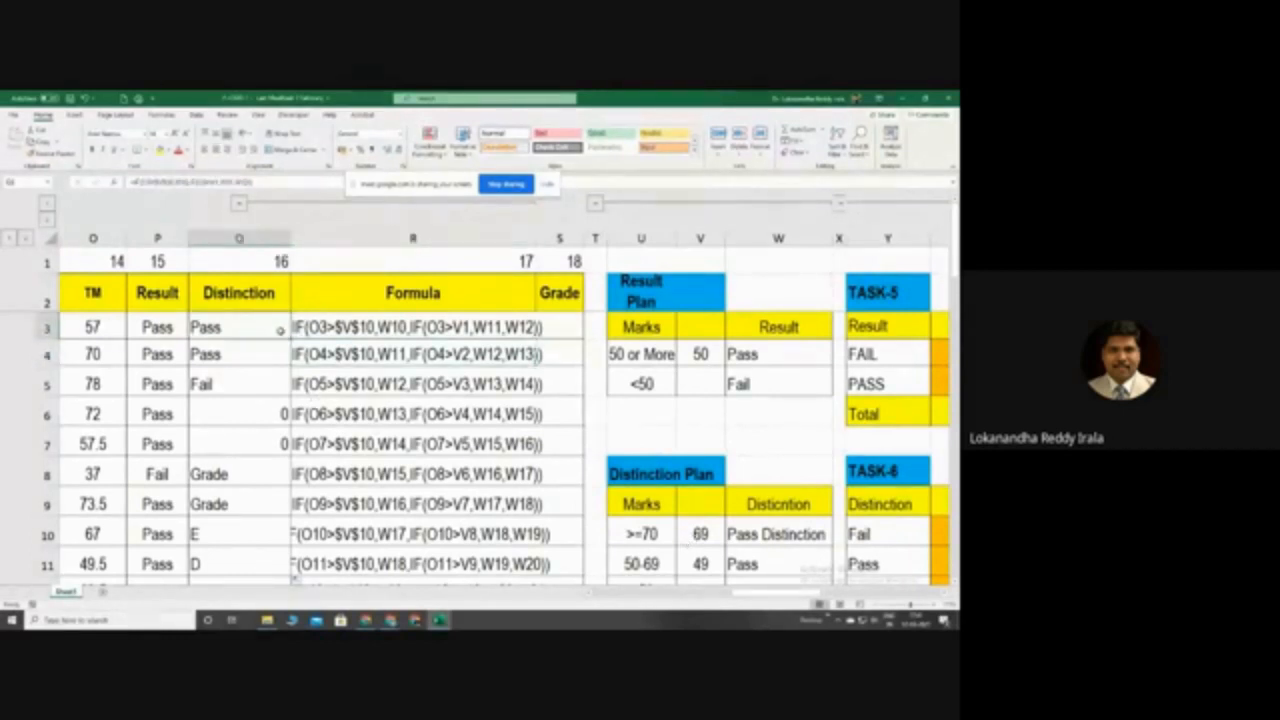
{"action": "left_click", "coordinate": [180, 182]}
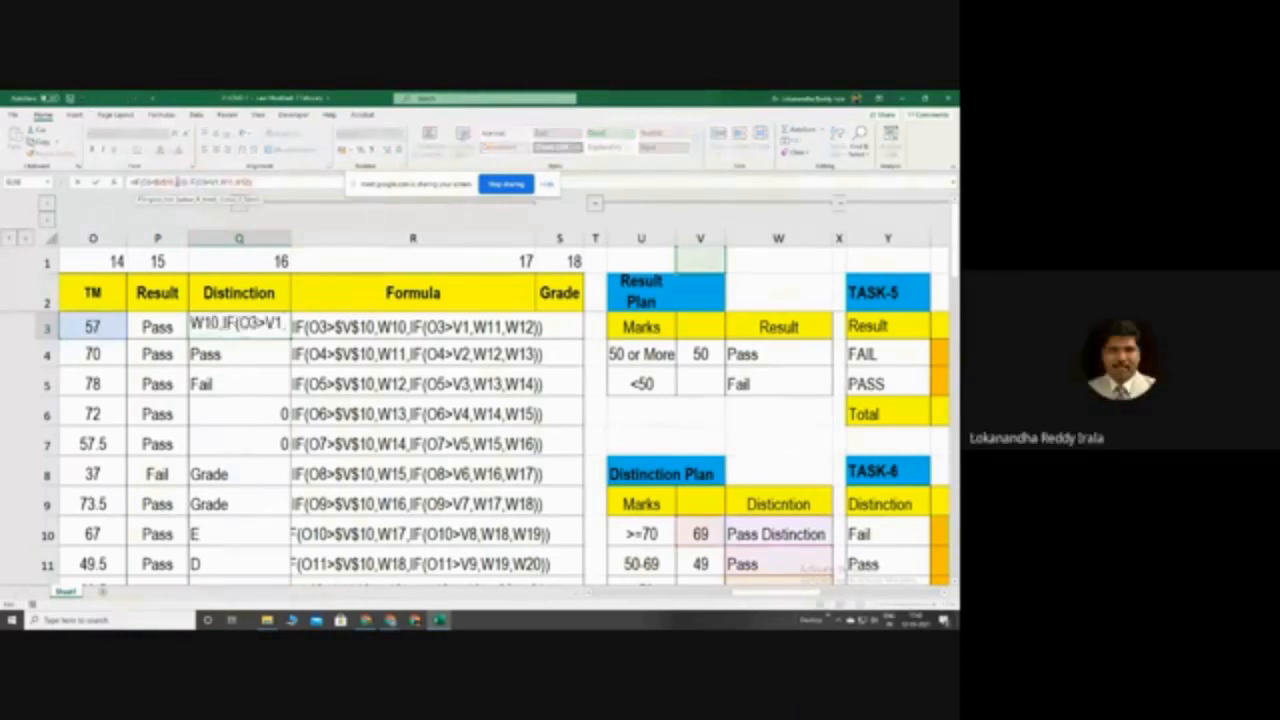
{"action": "type", "text": "$W"}
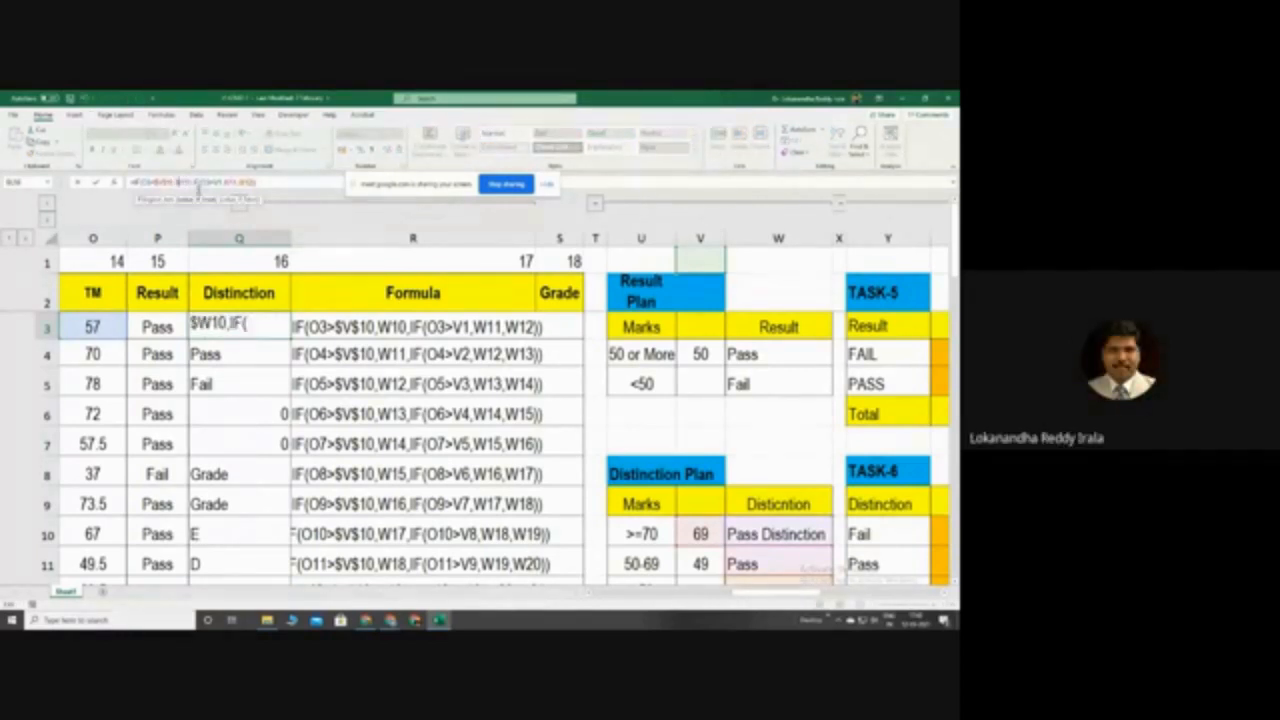
{"action": "type", "text": "$"}
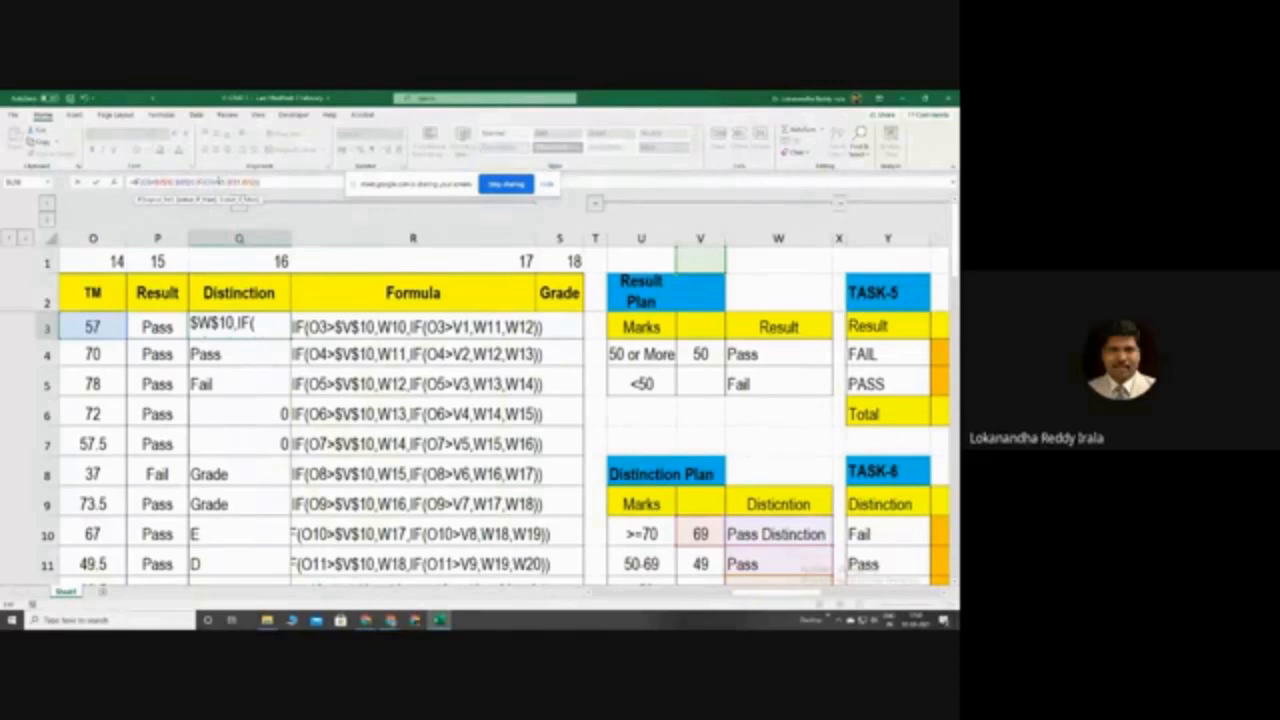
Change the threshold reference in the nested IF of Q3 to the absolute reference $V$11
{"action": "type", "text": "O3>V1,W11,"}
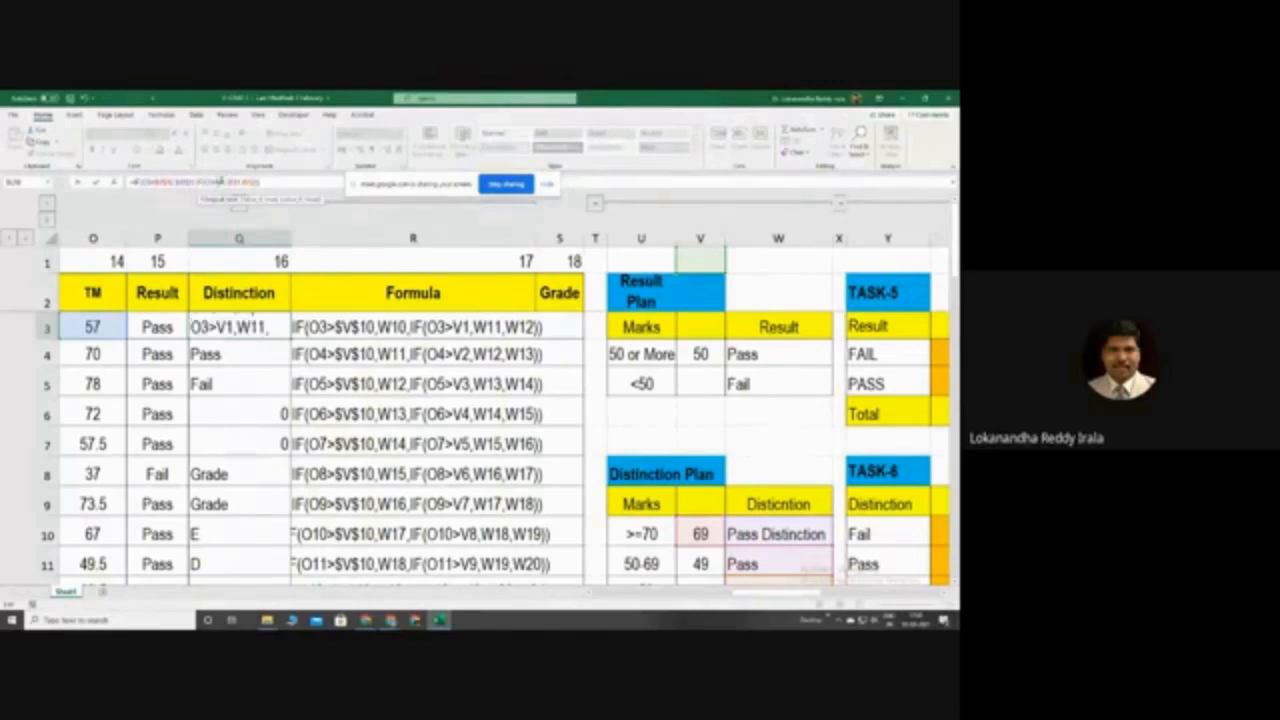
{"action": "type", "text": "$V$"}
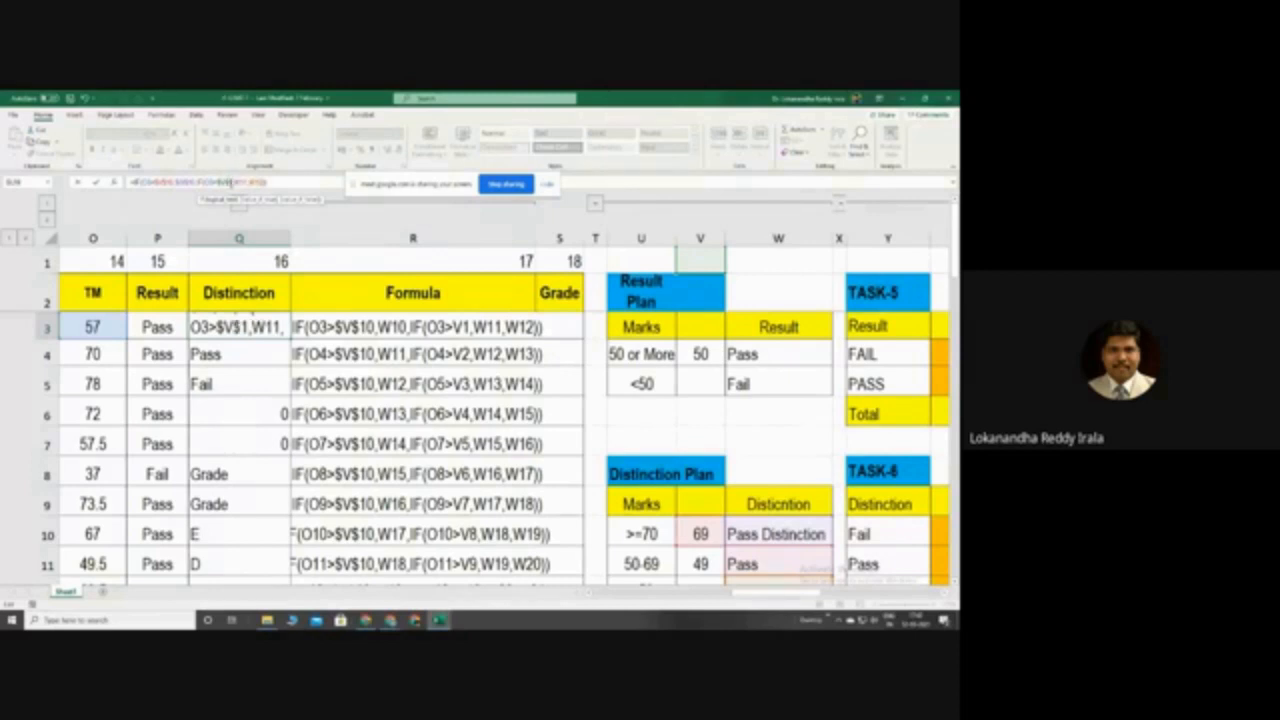
{"action": "type", "text": "0"}
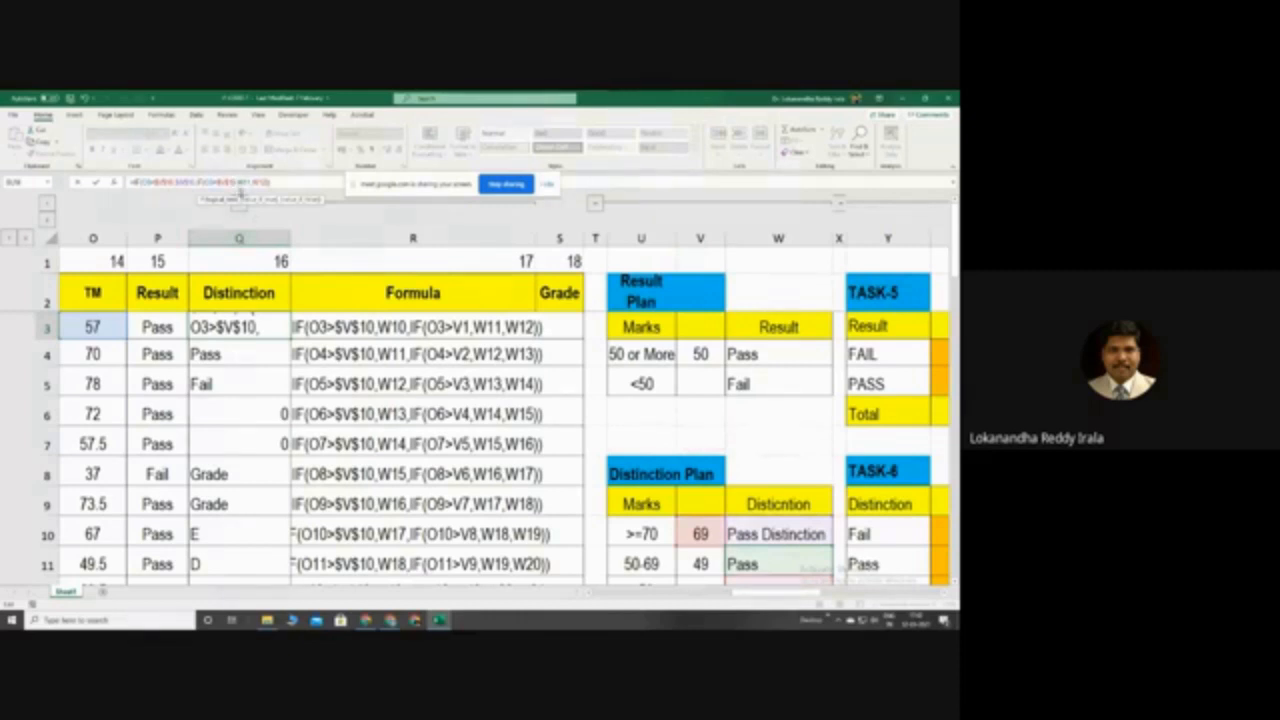
{"action": "key", "text": "BackSpace"}
{"action": "type", "text": "1"}
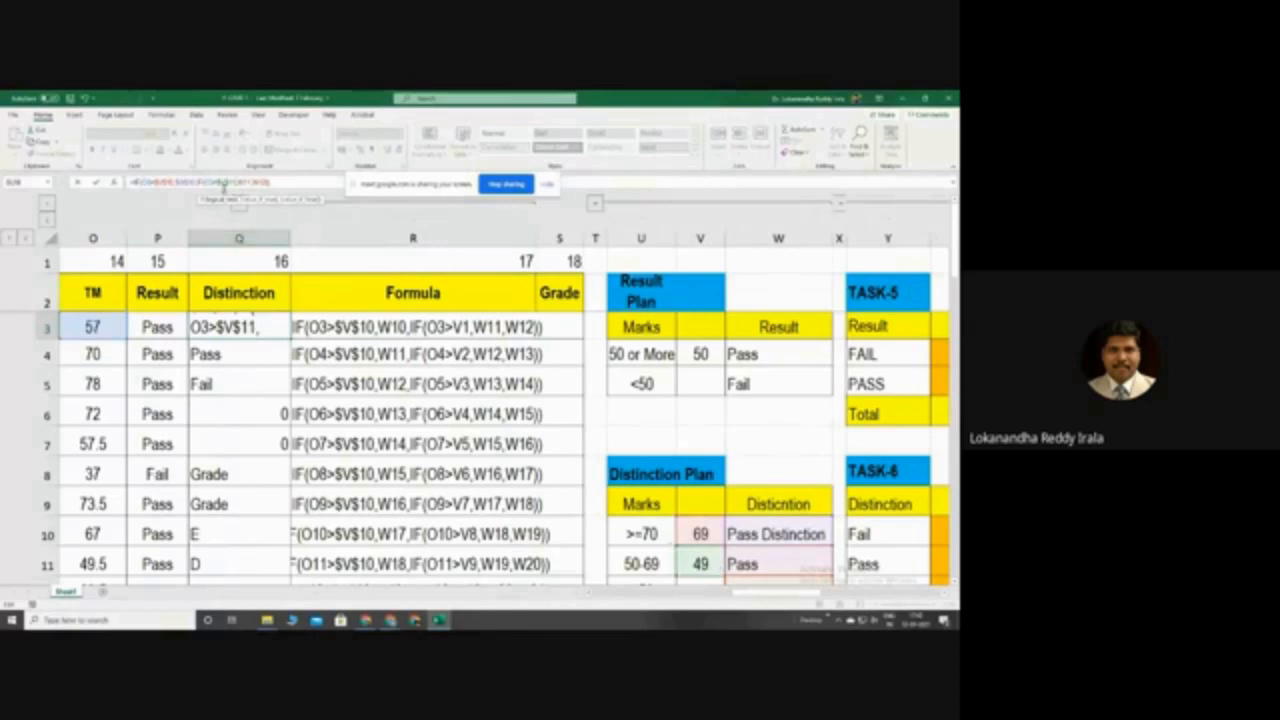
Make the two result references in the nested IF of Q3 absolute as $W$11 and $W$12
{"action": "left_click", "coordinate": [242, 182]}
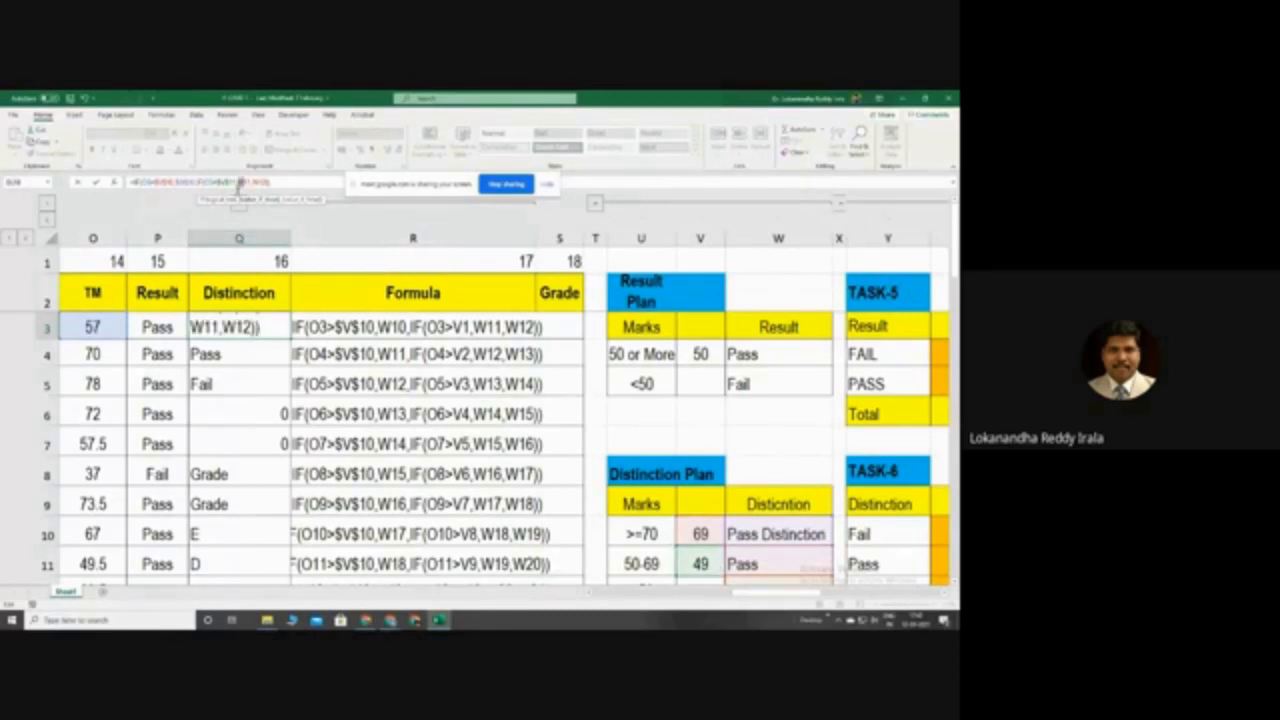
{"action": "type", "text": "$"}
{"action": "left_click", "coordinate": [247, 183]}
{"action": "type", "text": "$"}
{"action": "left_click", "coordinate": [264, 183]}
{"action": "type", "text": "$"}
{"action": "key", "text": "Right"}
{"action": "type", "text": "$"}
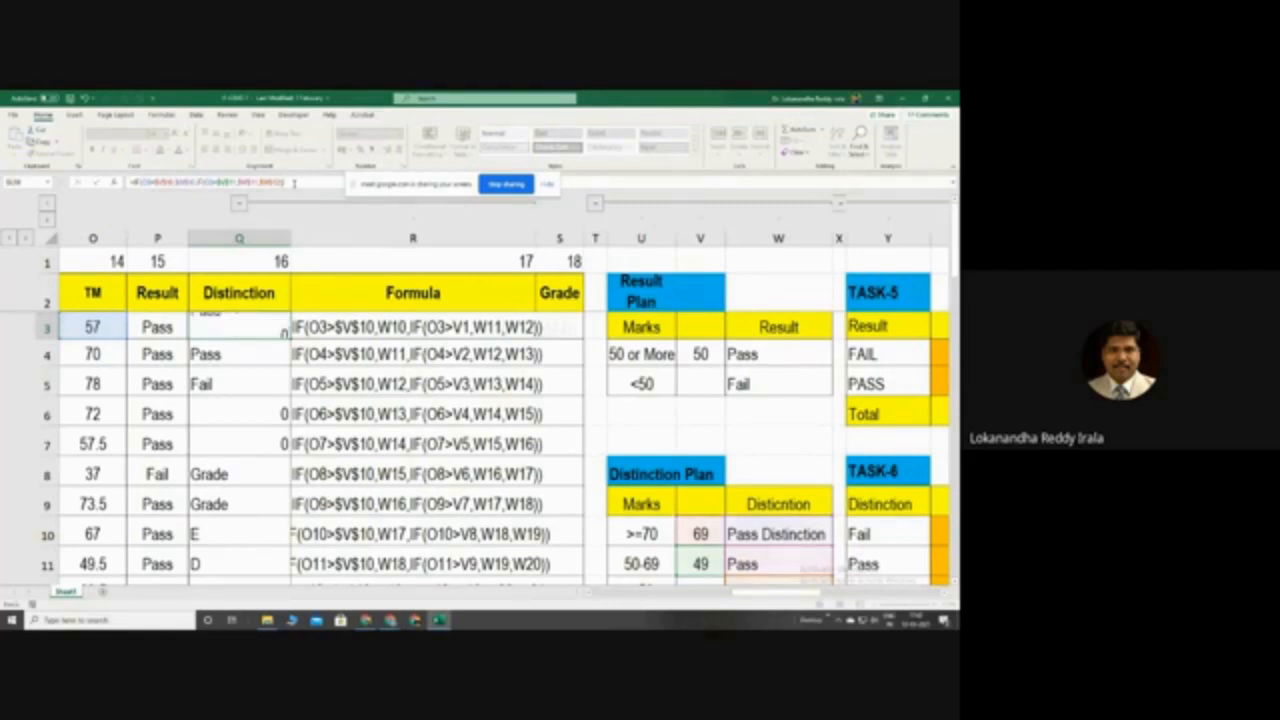
Commit the absolute-reference Distinction formula in Q3 and fill it down to Q17
{"action": "key", "text": "Return"}
{"action": "left_click", "coordinate": [252, 328]}
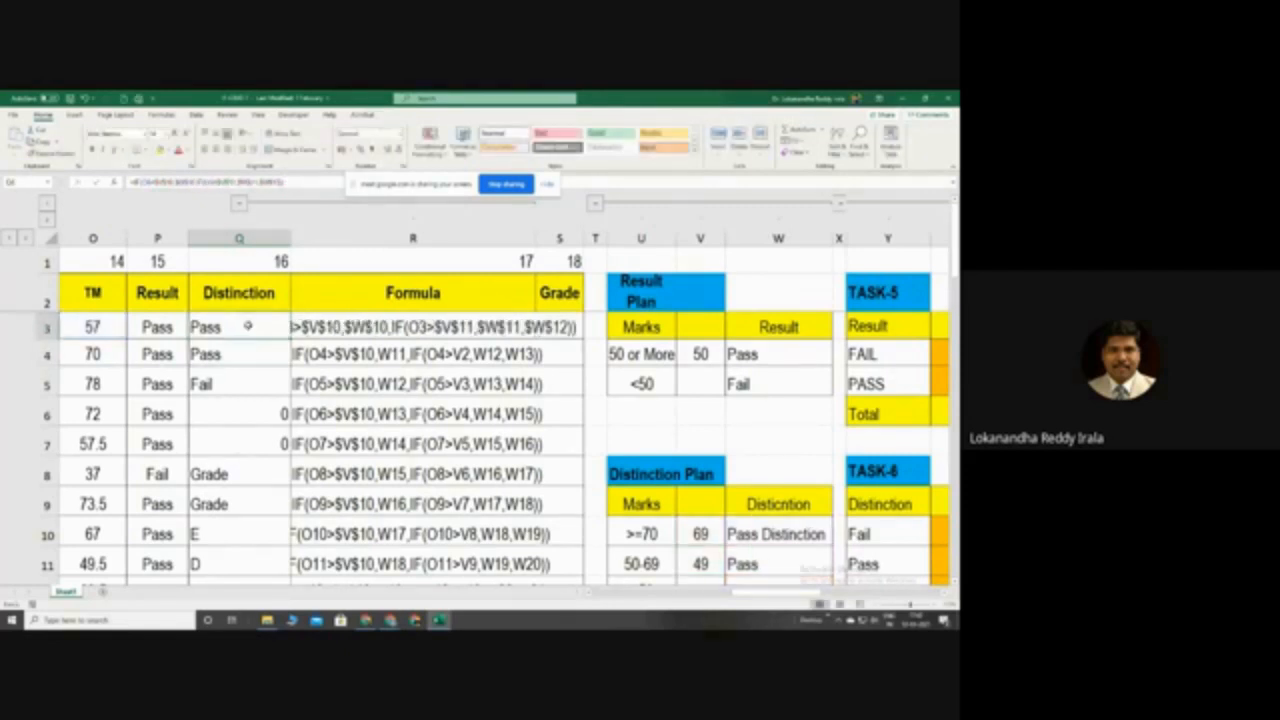
{"action": "left_click_drag", "start_coordinate": [291, 340], "coordinate": [258, 528]}
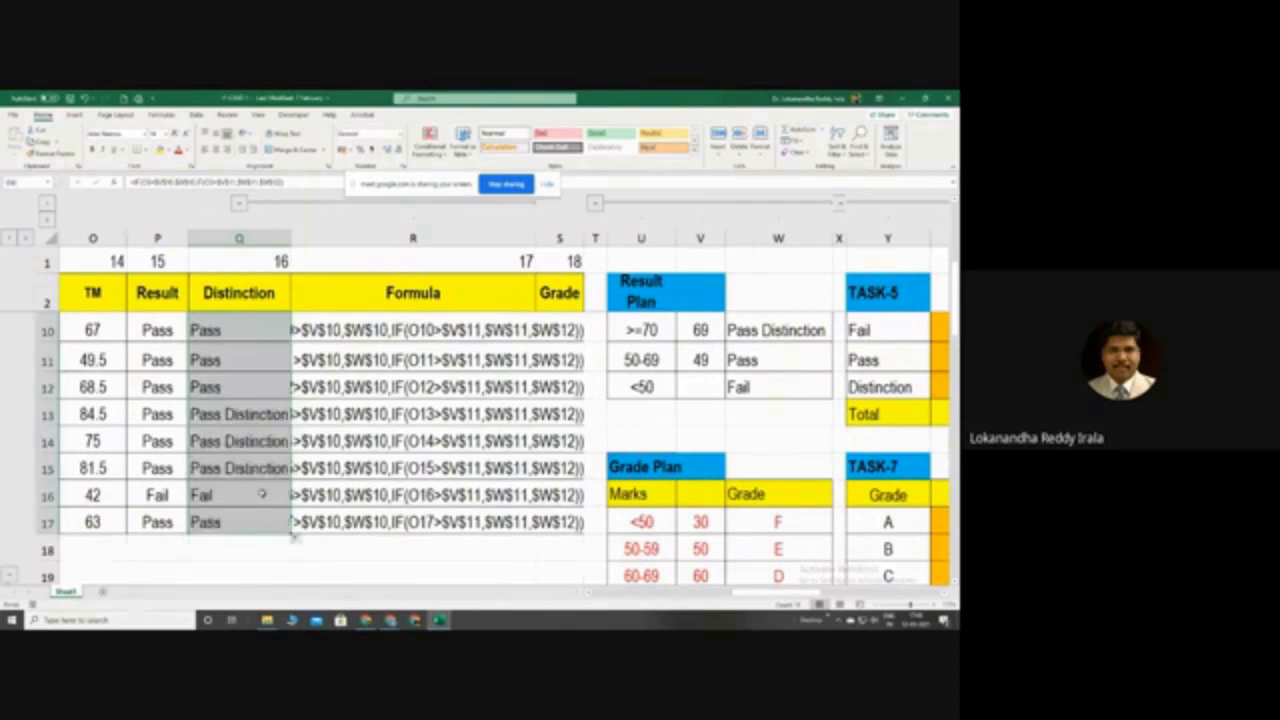
{"action": "scroll", "coordinate": [258, 466], "scroll_direction": "up", "scroll_amount": 3}
{"action": "left_click", "coordinate": [198, 319]}
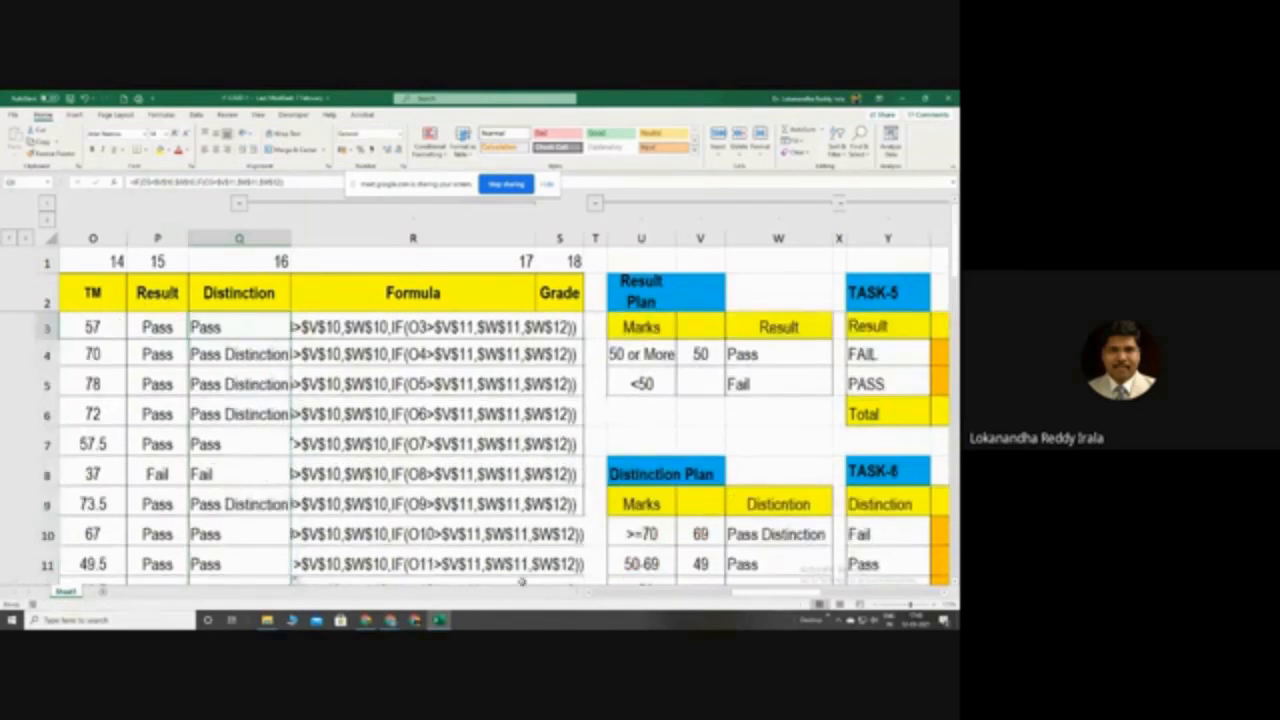
Widen the Distinction column and compare its results with the total marks in the TM column
{"action": "scroll", "coordinate": [502, 262], "scroll_direction": "left", "scroll_amount": 4}
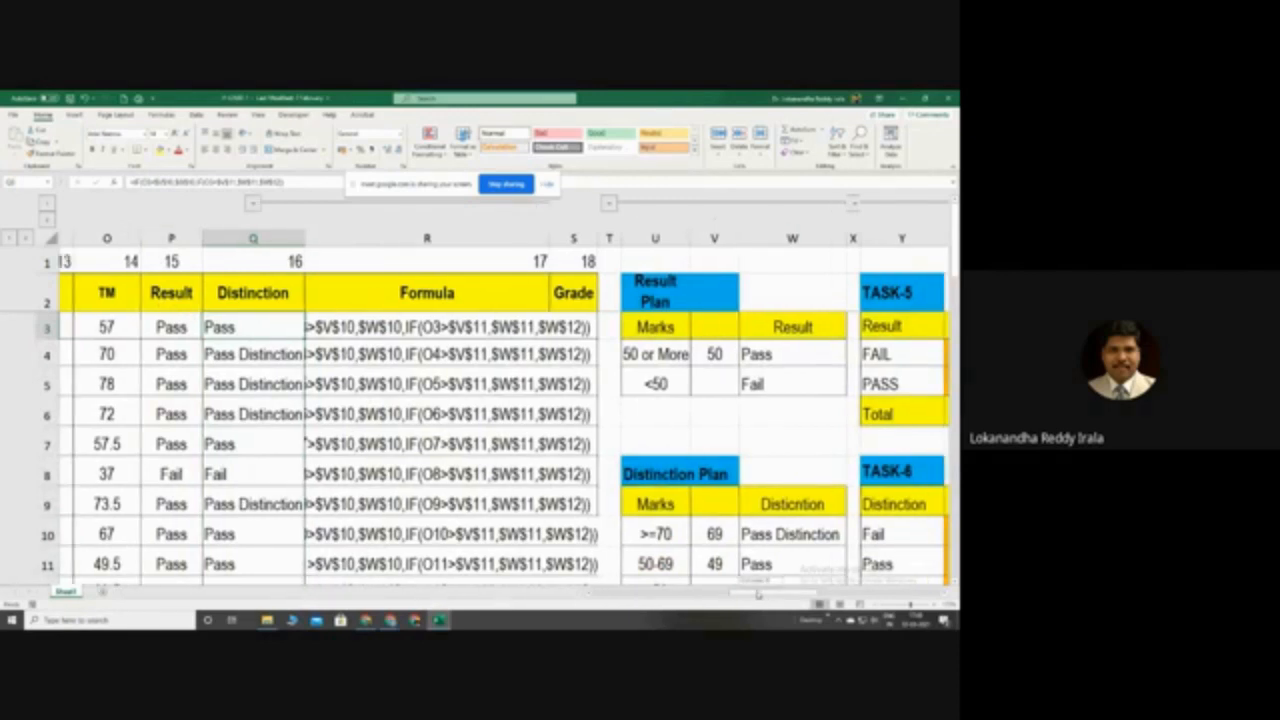
{"action": "left_click_drag", "start_coordinate": [507, 240], "coordinate": [589, 240]}
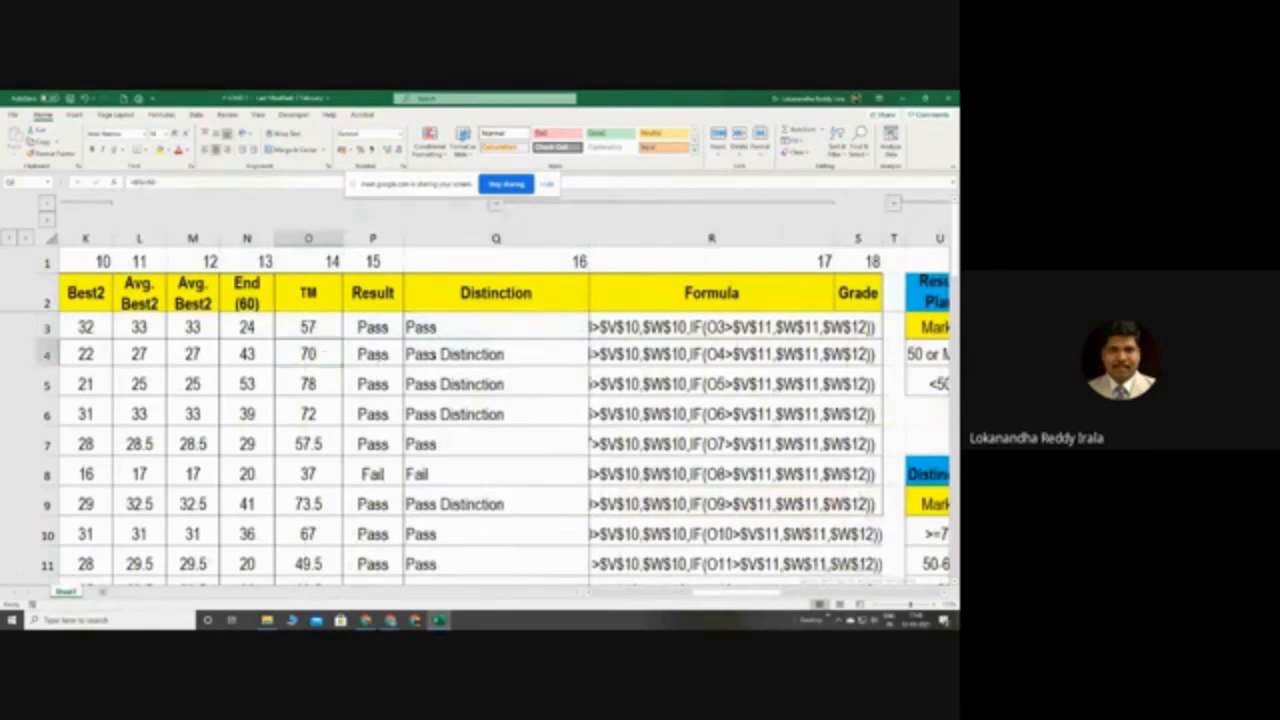
{"action": "left_click", "coordinate": [460, 358]}
{"action": "left_click", "coordinate": [439, 391]}
{"action": "left_click", "coordinate": [320, 443]}
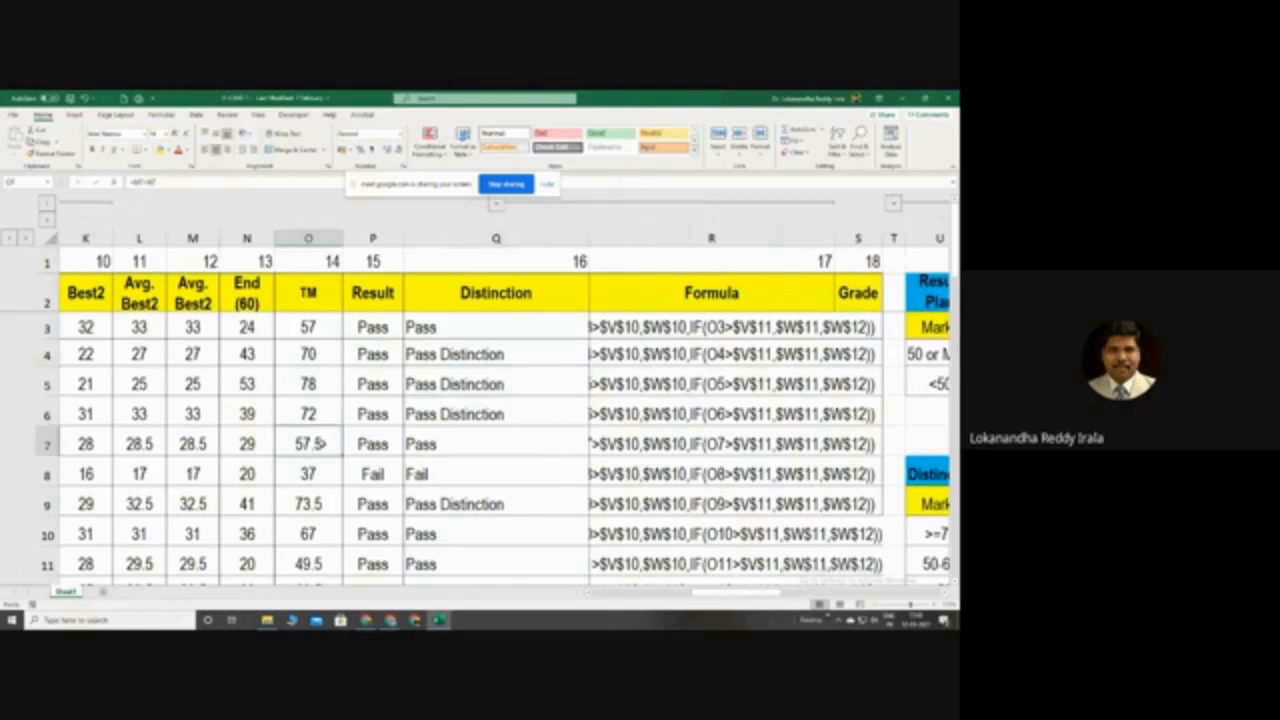
{"action": "left_click_drag", "start_coordinate": [528, 345], "coordinate": [522, 483]}
{"action": "scroll", "coordinate": [522, 483], "scroll_direction": "up", "scroll_amount": 2}
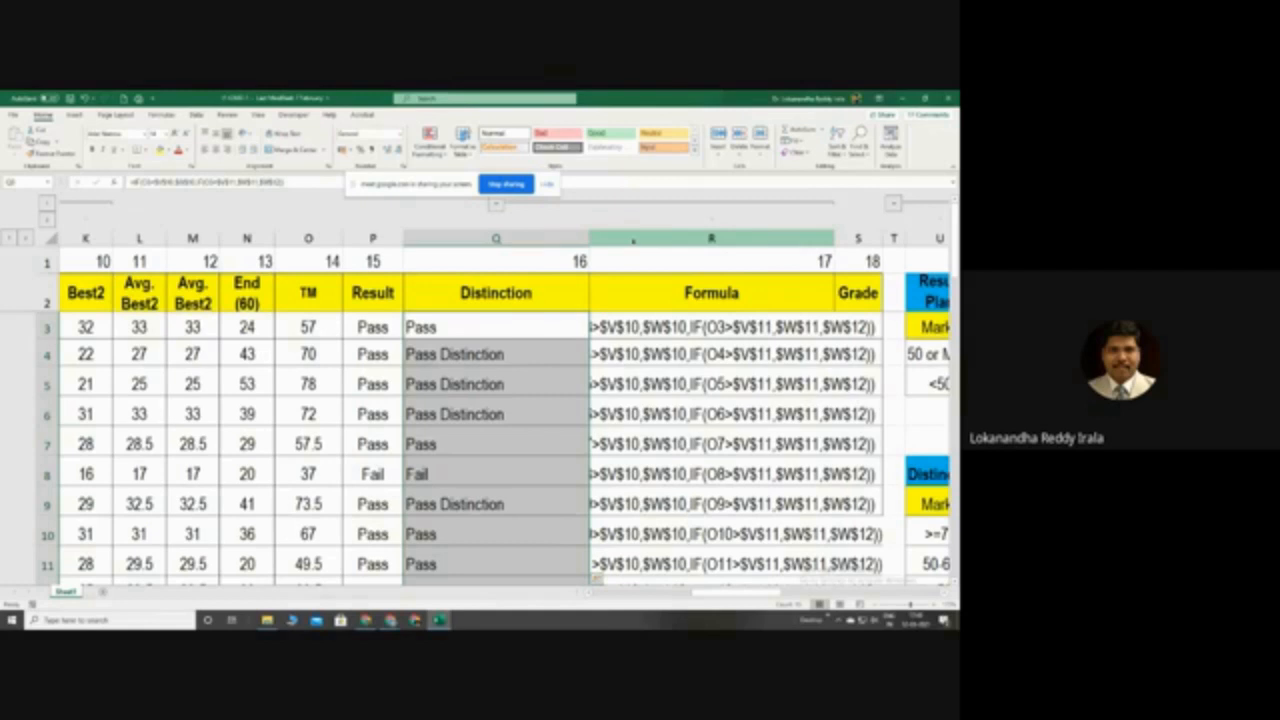
Insert a blank column between Result and Distinction and widen it
{"action": "left_click", "coordinate": [462, 238]}
{"action": "right_click", "coordinate": [462, 240]}
{"action": "left_click", "coordinate": [487, 325]}
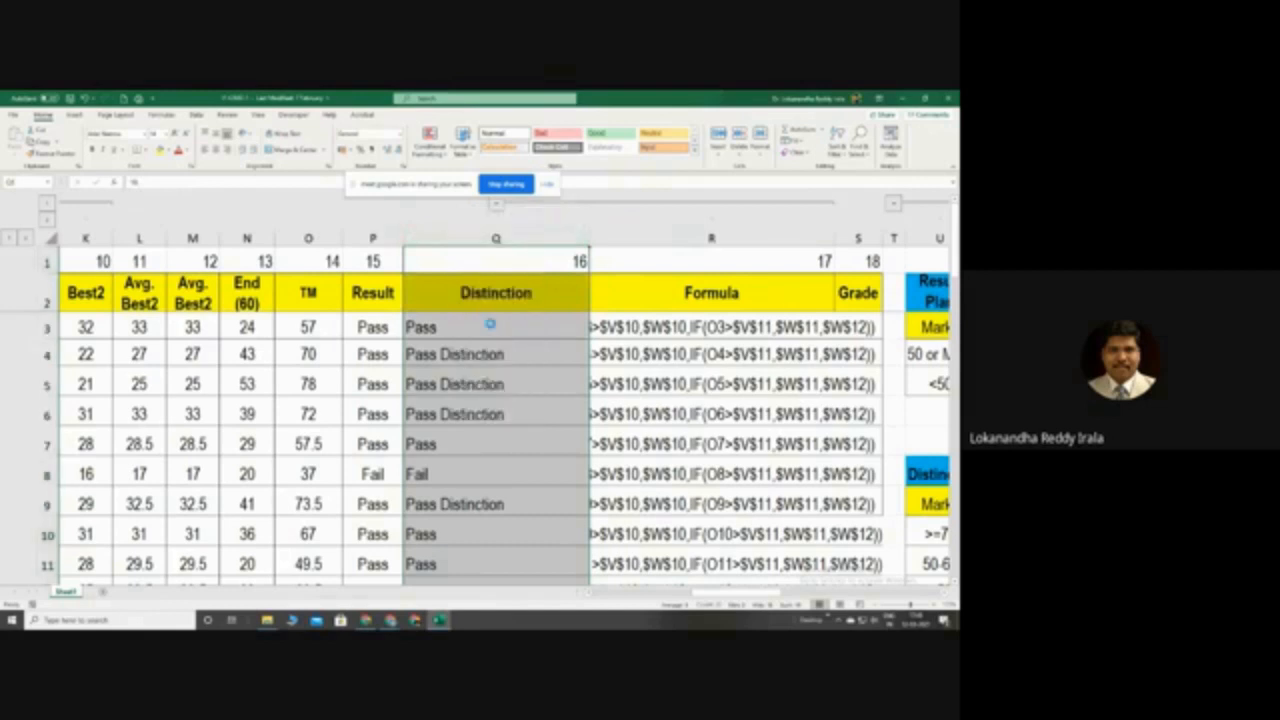
{"action": "left_click_drag", "start_coordinate": [465, 244], "coordinate": [511, 244]}
{"action": "type", "text": "="}
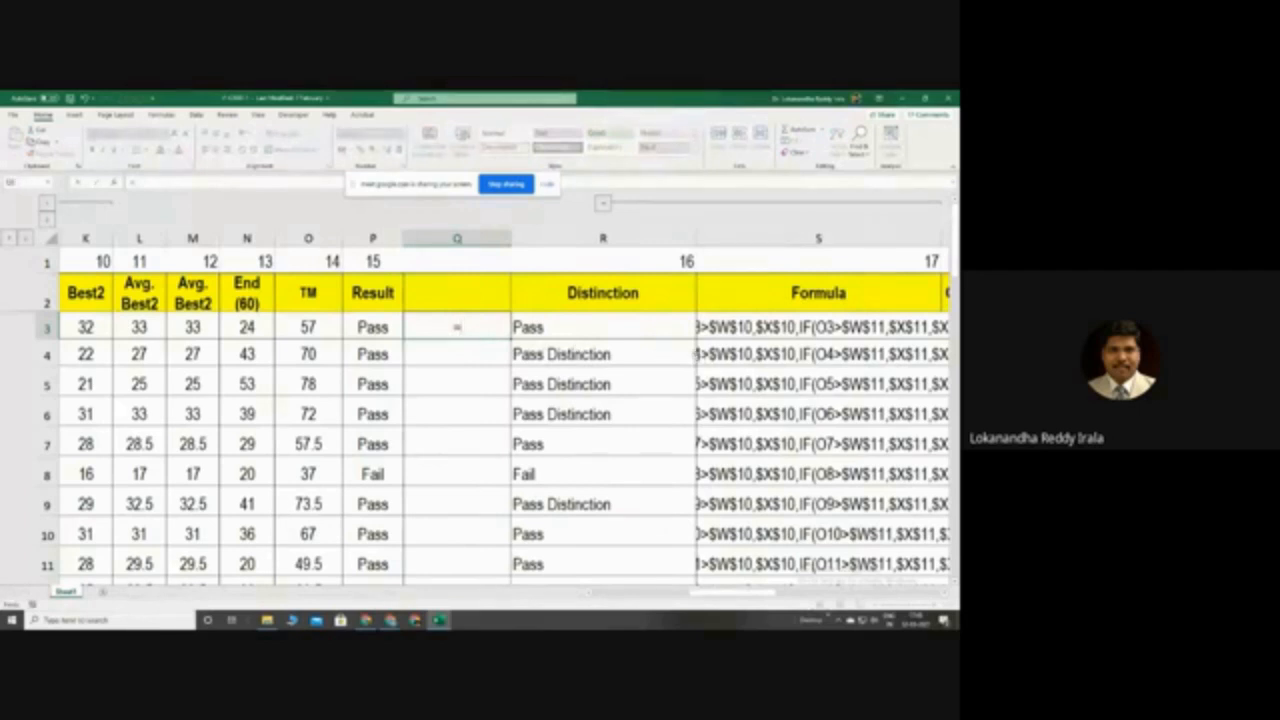
{"action": "key", "text": "F12"}
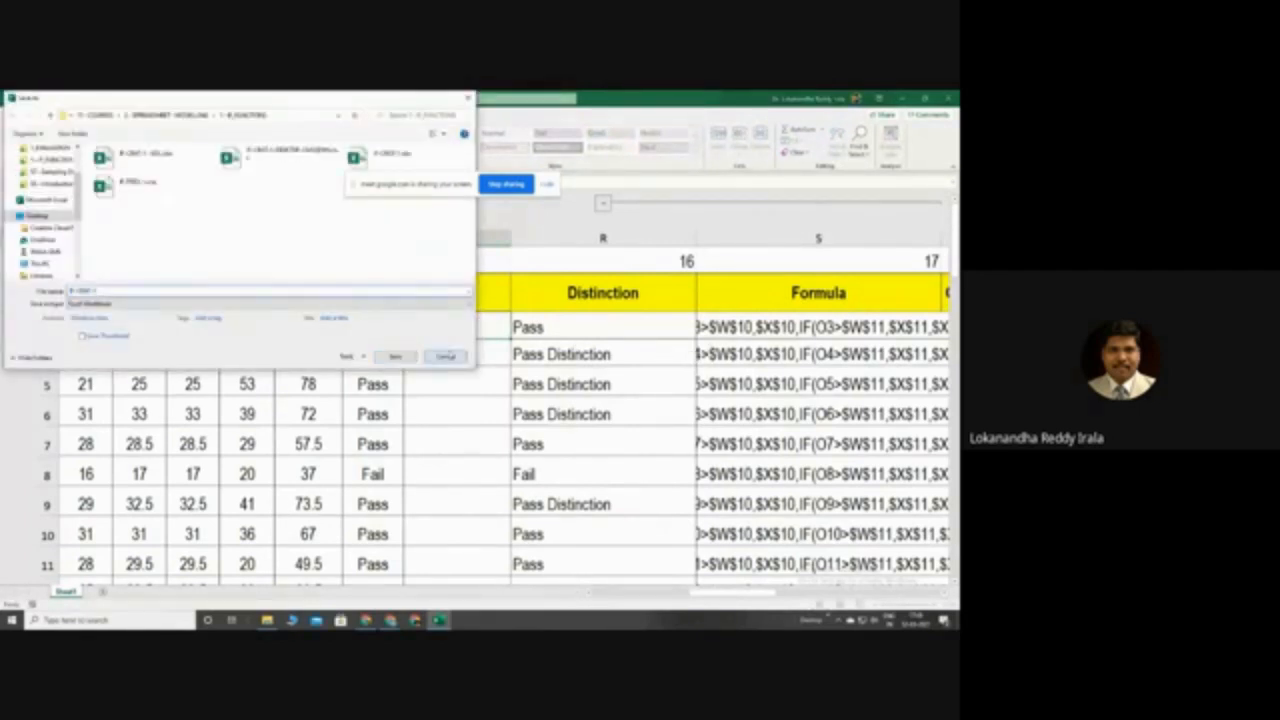
{"action": "left_click", "coordinate": [447, 356]}
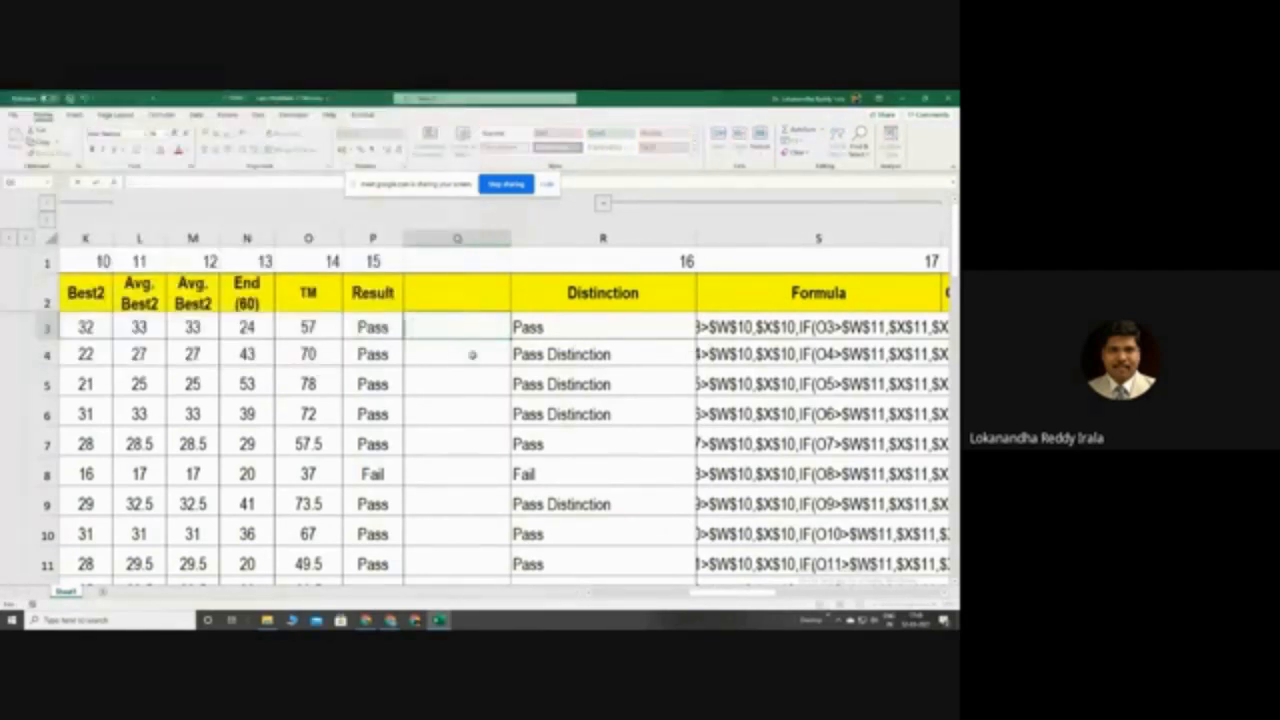
{"action": "key", "text": "Escape"}
Copy the formula-text cell S3 into Q3 to show the Result formula, and fit the column width to it
{"action": "left_click", "coordinate": [752, 333]}
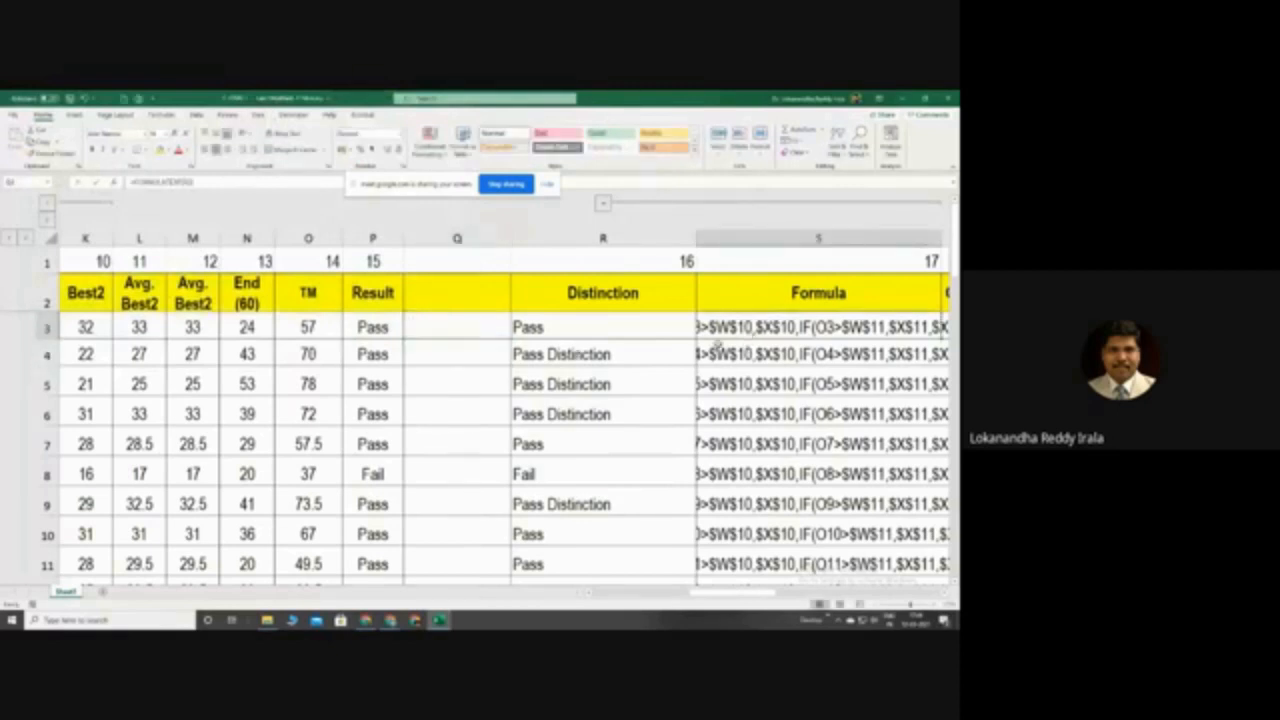
{"action": "key", "text": "ctrl+c"}
{"action": "left_click", "coordinate": [484, 325]}
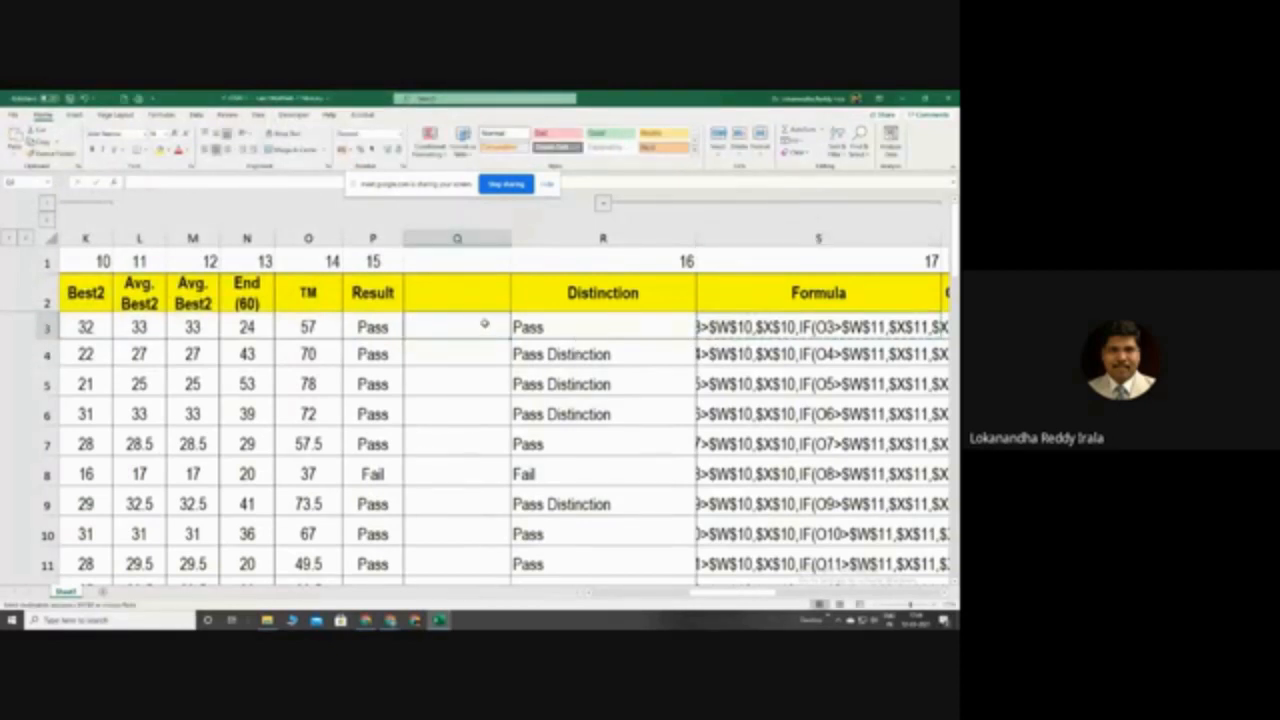
{"action": "key", "text": "ctrl+v"}
{"action": "left_click", "coordinate": [470, 342]}
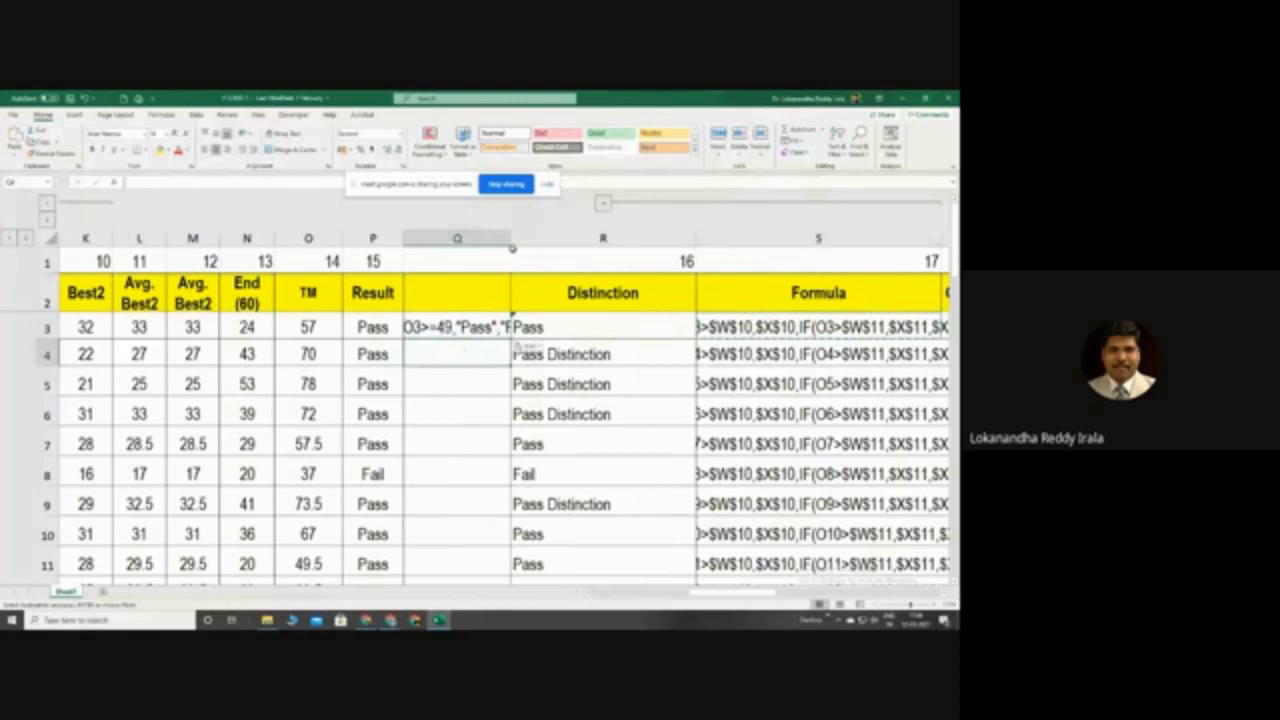
{"action": "double_click", "coordinate": [511, 240]}
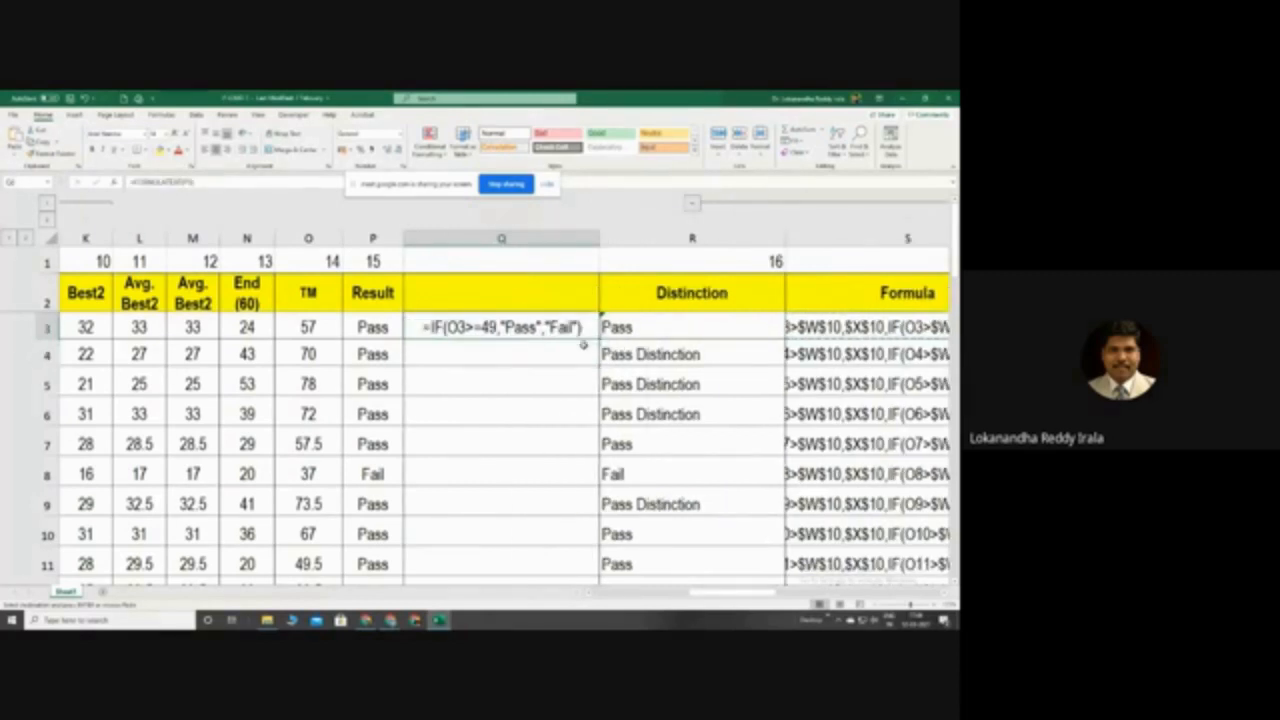
Fill the Result formula text from Q3 down to Q17
{"action": "left_click_drag", "start_coordinate": [598, 340], "coordinate": [561, 531]}
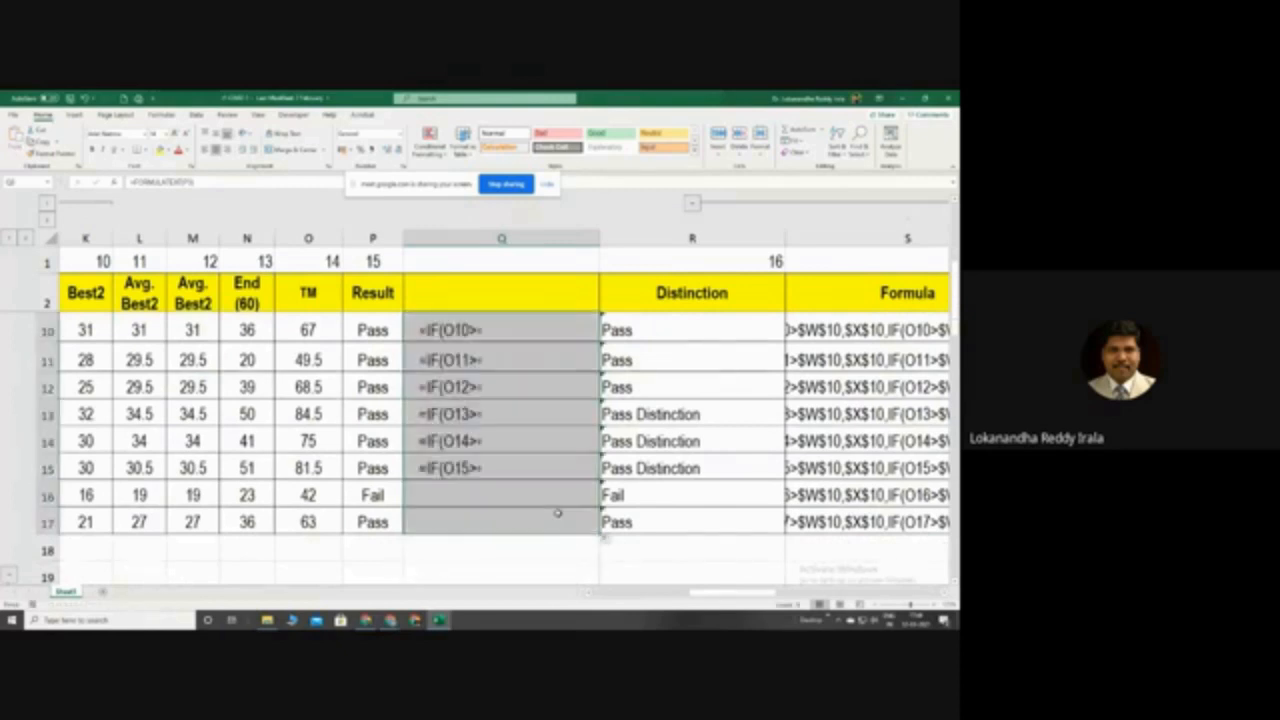
{"action": "scroll", "coordinate": [512, 360], "scroll_direction": "up", "scroll_amount": 3}
{"action": "left_click", "coordinate": [524, 332]}
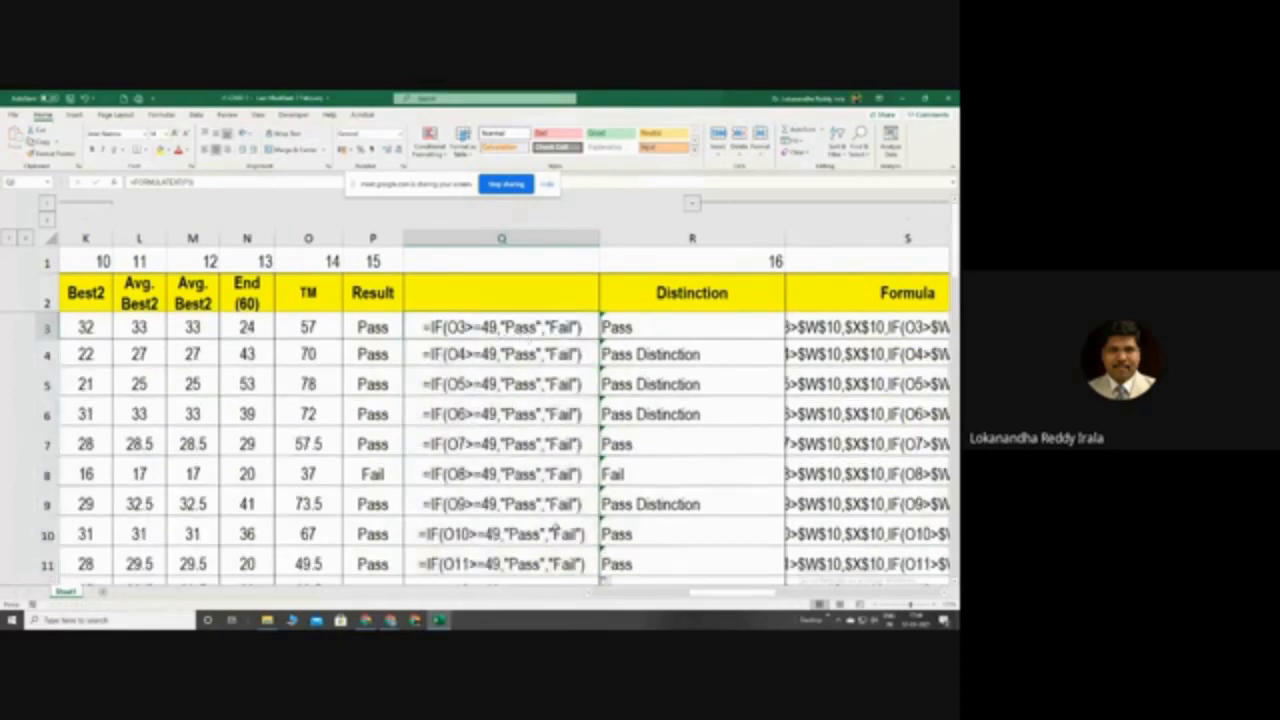
Set the Result Plan threshold for Pass in W4 to 49 and review the Pass and Fail entries beside it
{"action": "left_click_drag", "start_coordinate": [695, 598], "coordinate": [767, 613]}
{"action": "left_click", "coordinate": [657, 362]}
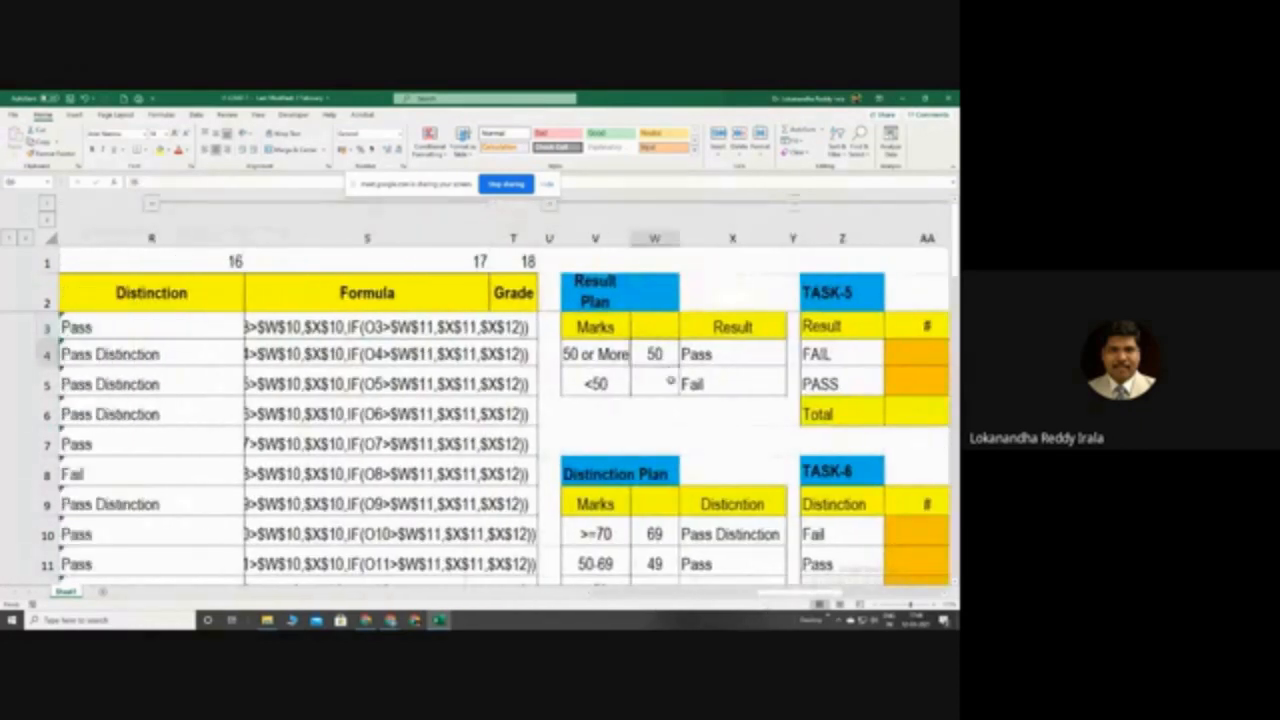
{"action": "type", "text": "49"}
{"action": "key", "text": "Return"}
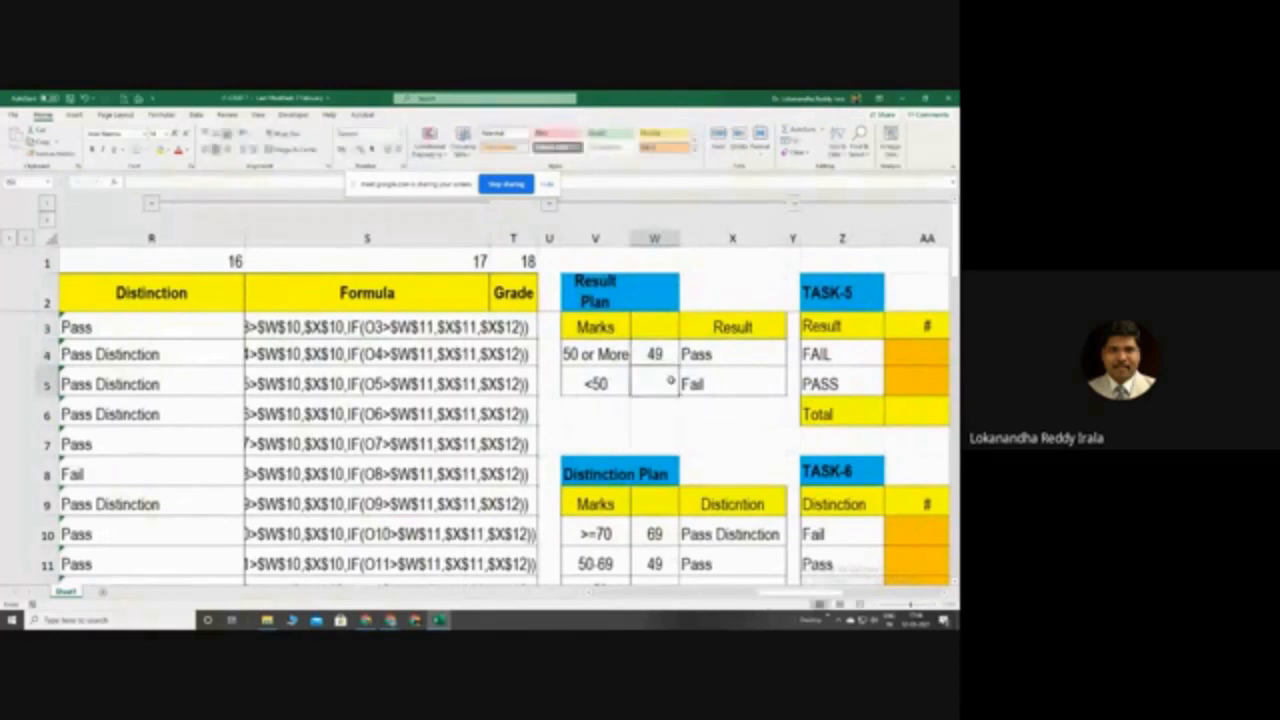
{"action": "left_click", "coordinate": [655, 360]}
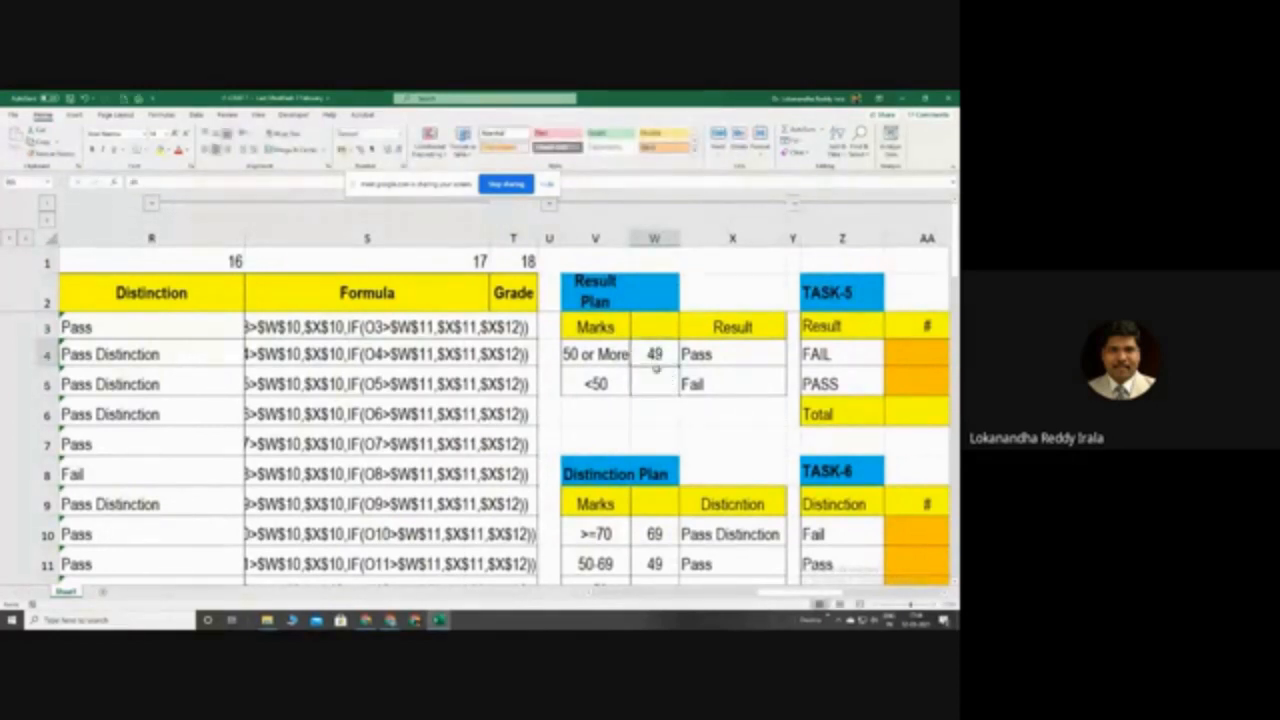
{"action": "left_click", "coordinate": [722, 355]}
{"action": "left_click", "coordinate": [719, 383]}
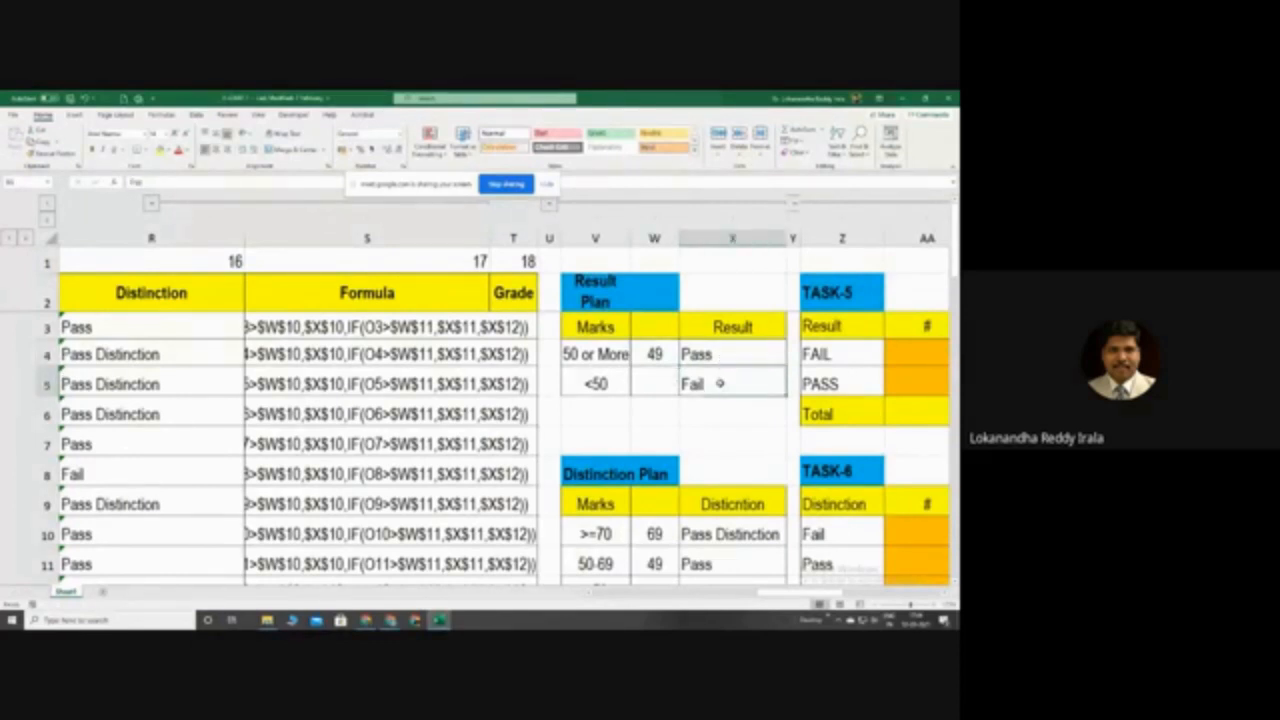
Narrow the Distinction column and widen the Formula column to fit the complete nested IF texts
{"action": "left_click_drag", "start_coordinate": [799, 594], "coordinate": [752, 601]}
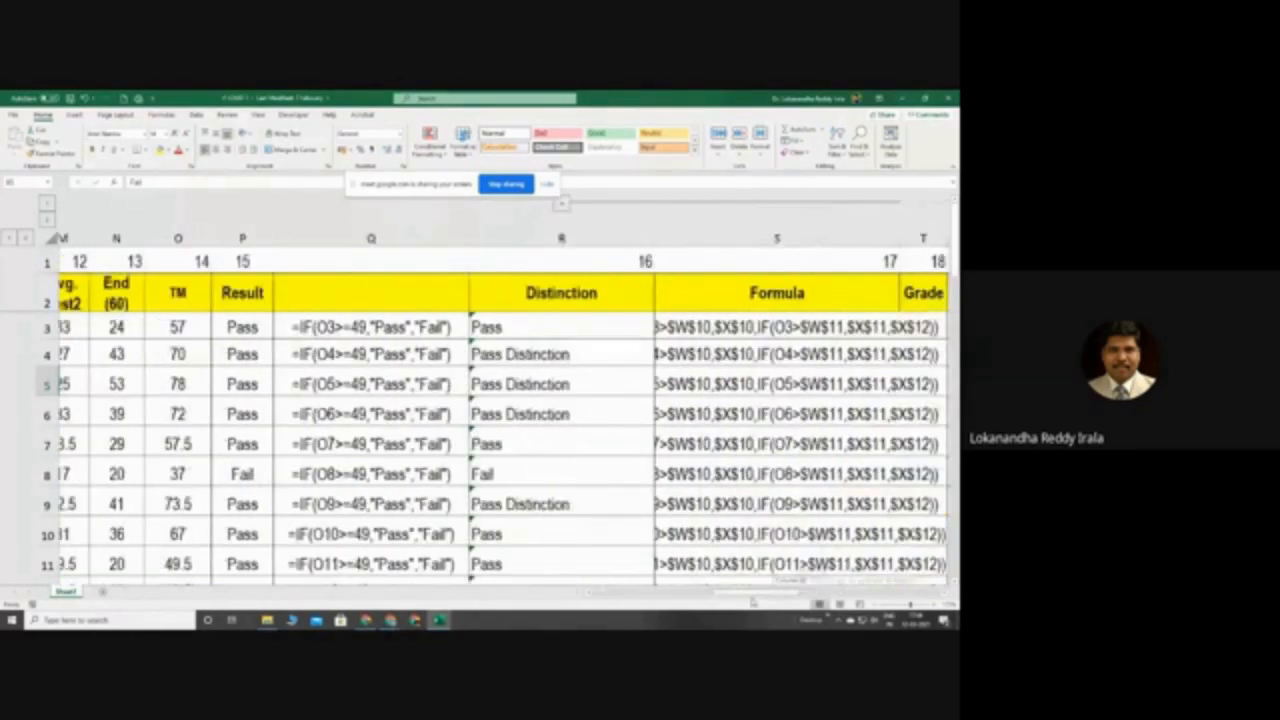
{"action": "left_click_drag", "start_coordinate": [752, 601], "coordinate": [716, 594]}
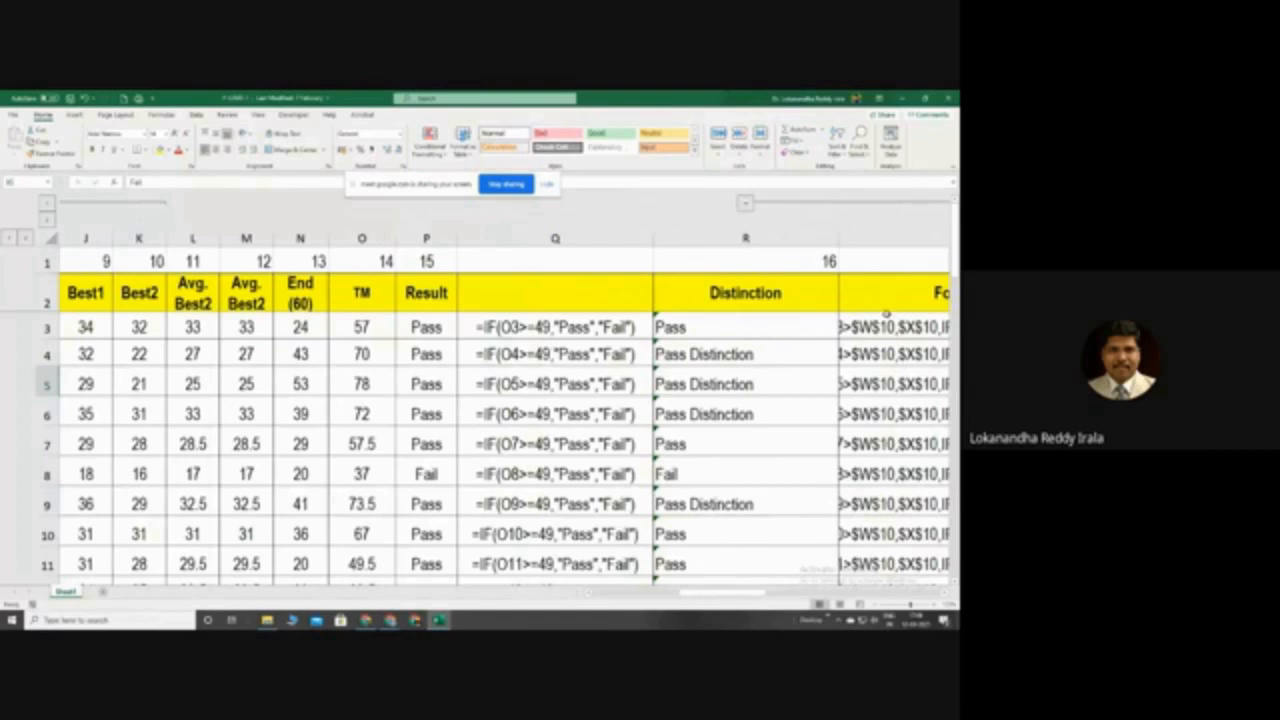
{"action": "left_click_drag", "start_coordinate": [835, 238], "coordinate": [797, 238]}
{"action": "left_click_drag", "start_coordinate": [752, 594], "coordinate": [794, 594]}
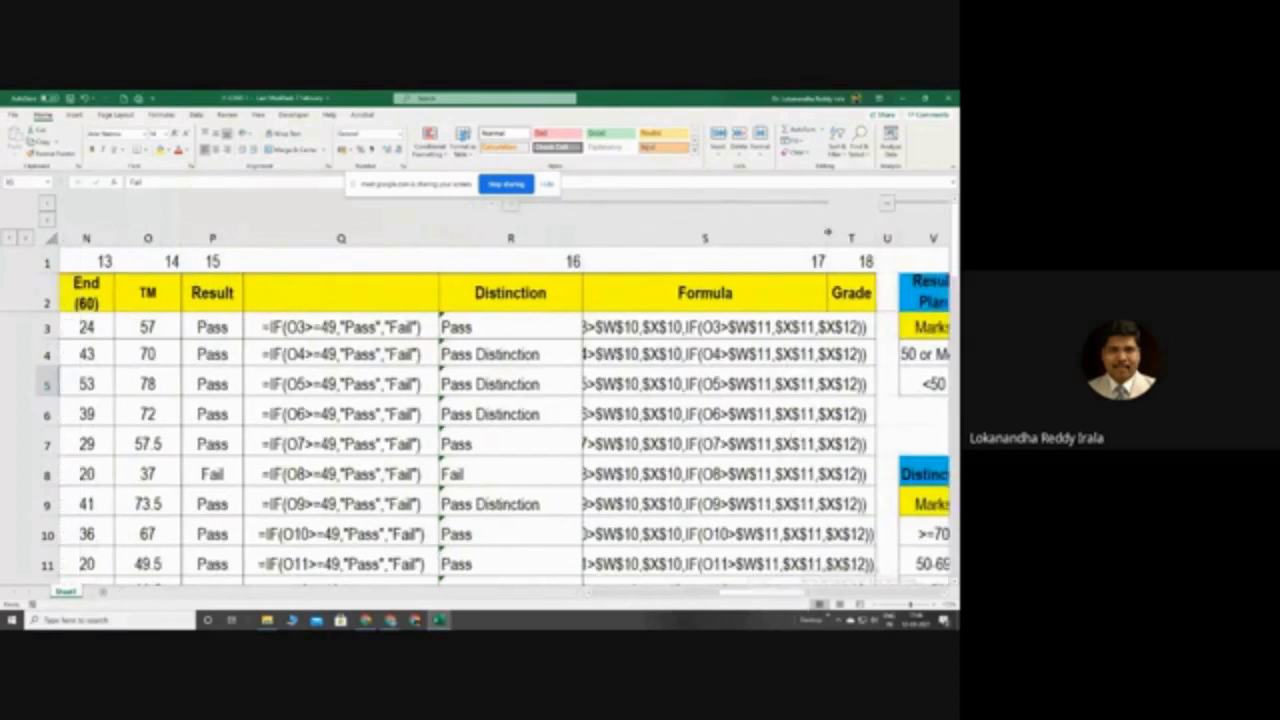
{"action": "left_click_drag", "start_coordinate": [829, 238], "coordinate": [920, 240]}
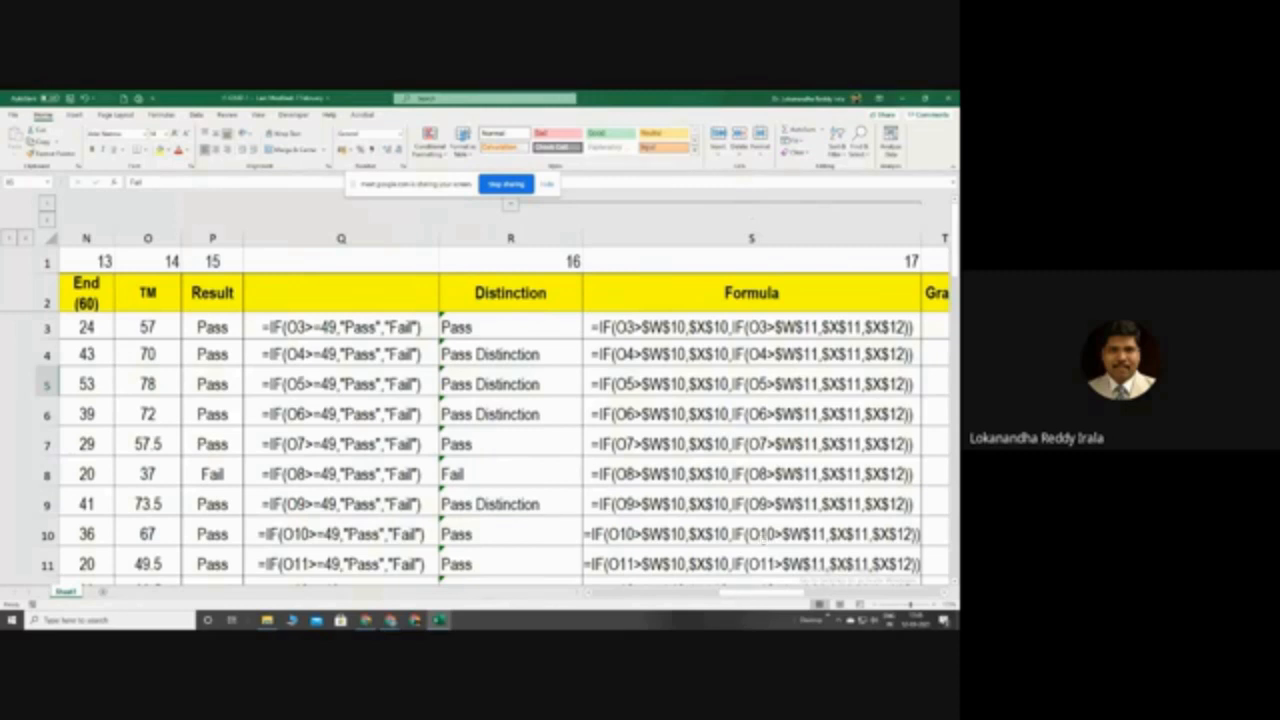
Switch to the Google Meet call in the browser
{"action": "left_click", "coordinate": [365, 621]}
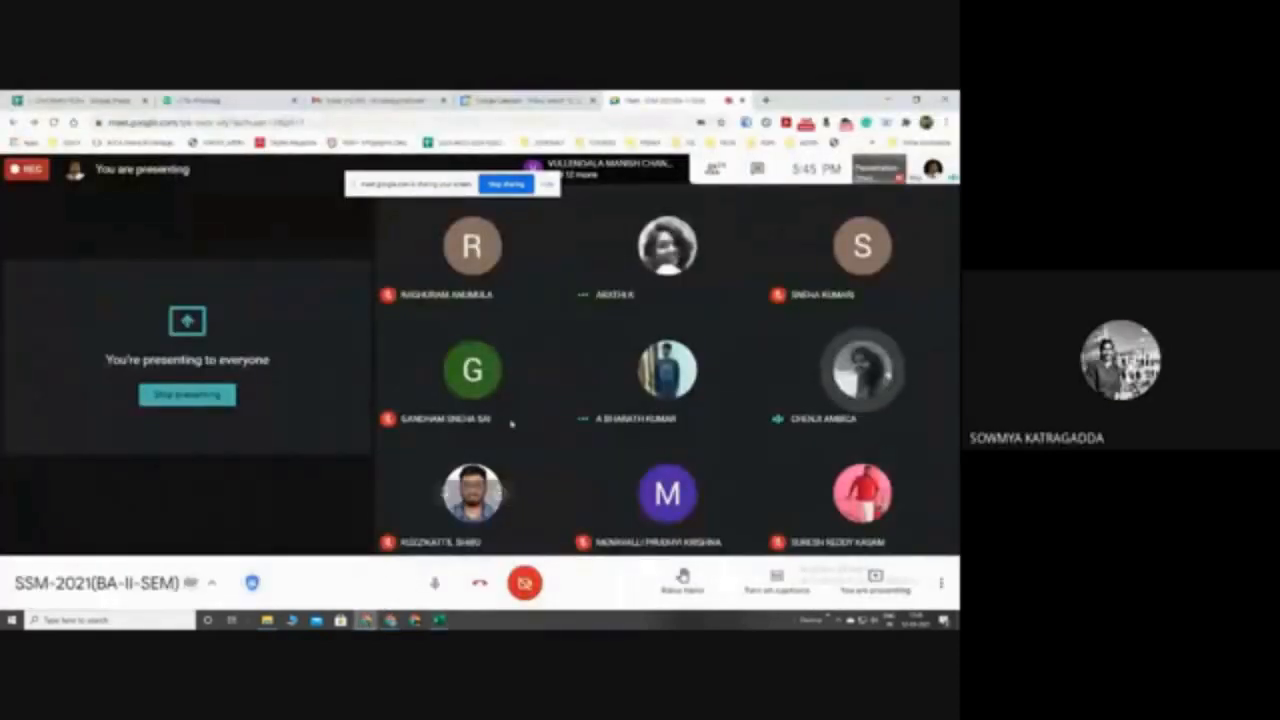